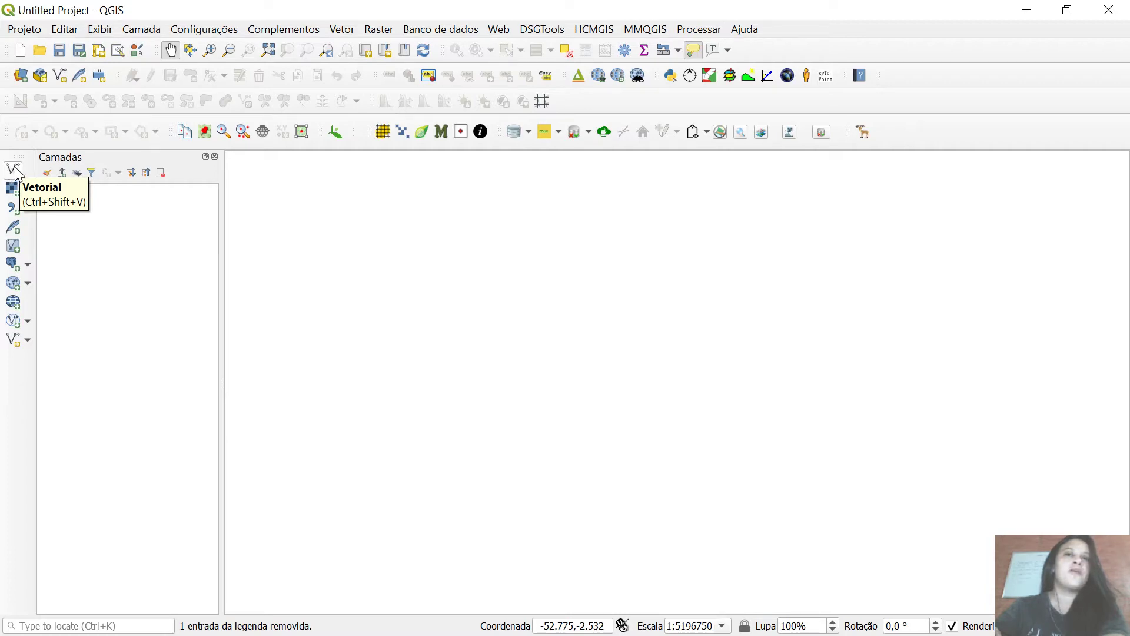
# Step: Add the shapefile estado_vege_area.shp from the estado_vege_area folder to the project as a vector layer
pyautogui.click(18, 175)
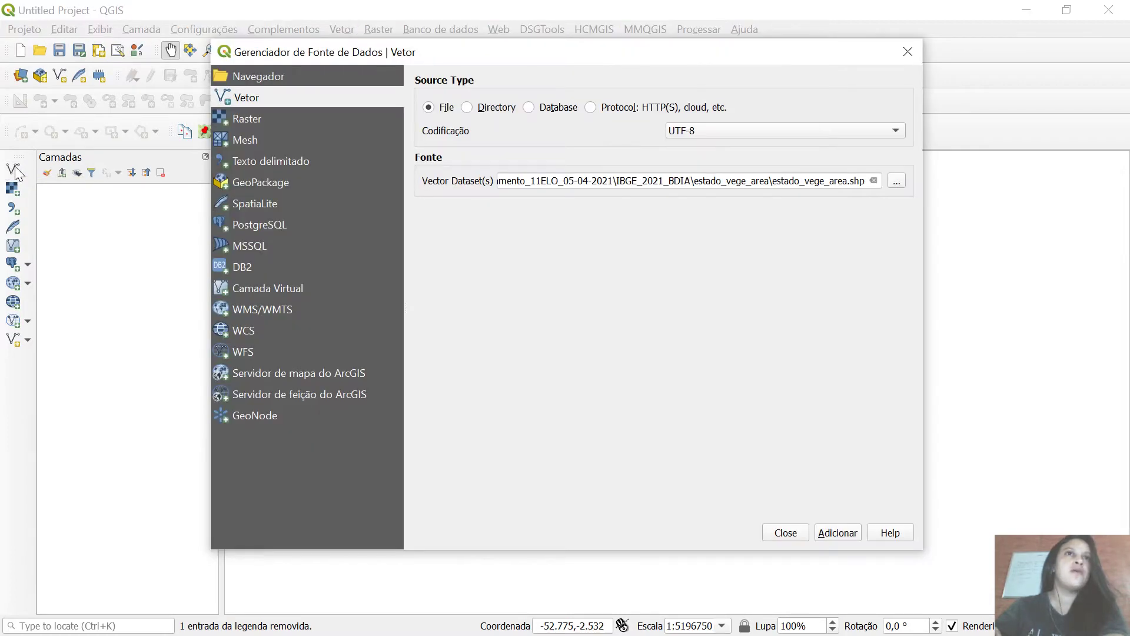
pyautogui.moveTo(671, 79); pyautogui.dragTo(664, 107)
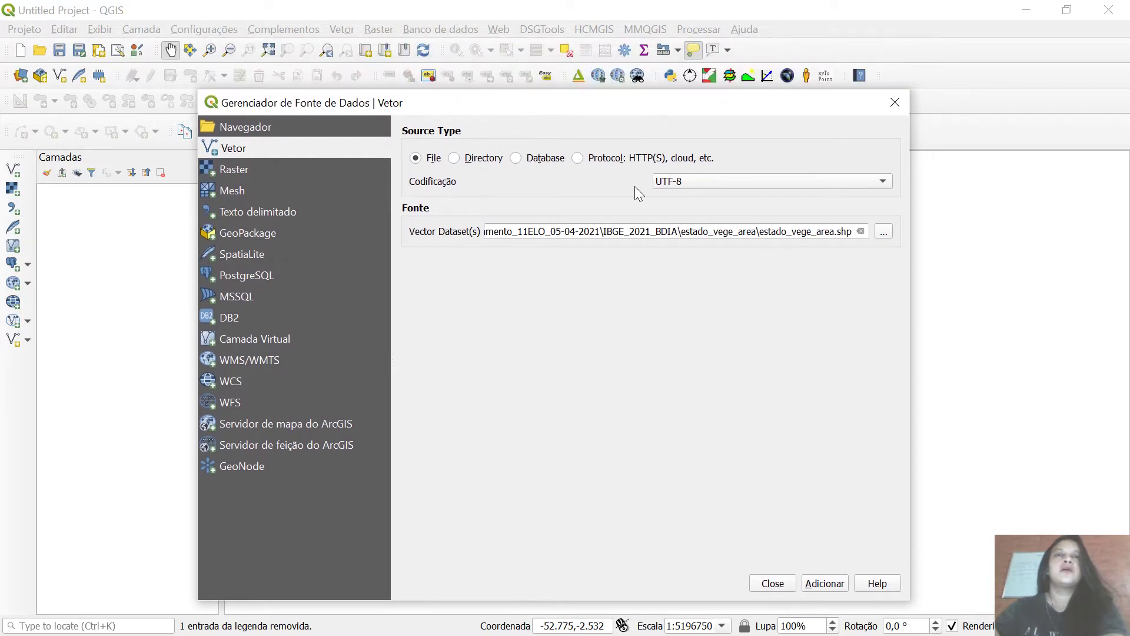
pyautogui.click(884, 232)
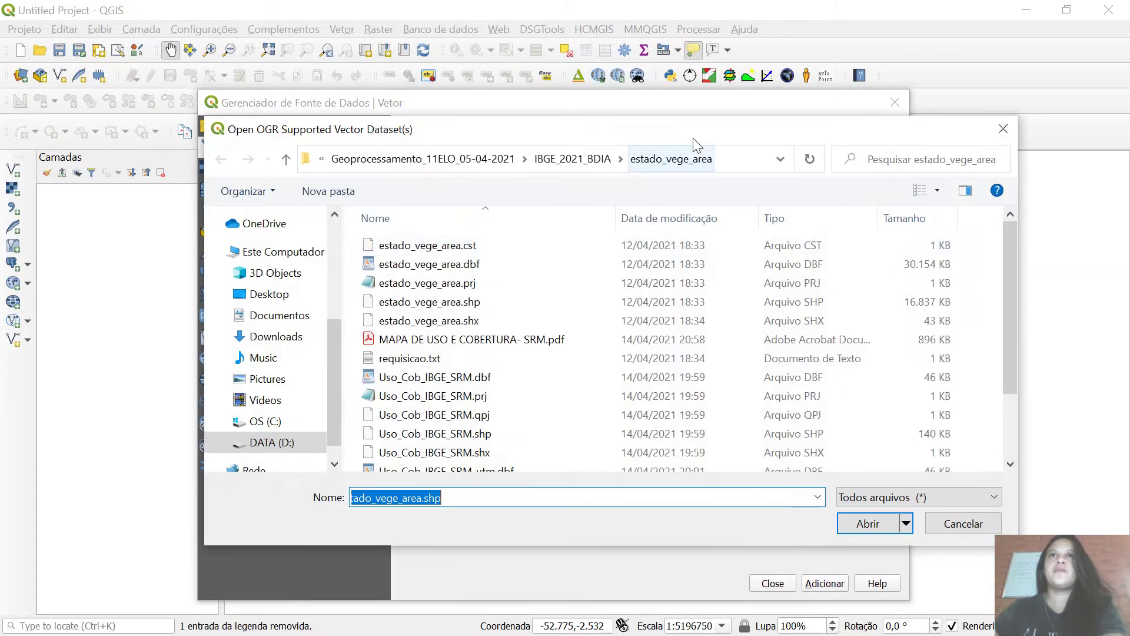
pyautogui.moveTo(688, 136); pyautogui.dragTo(648, 79)
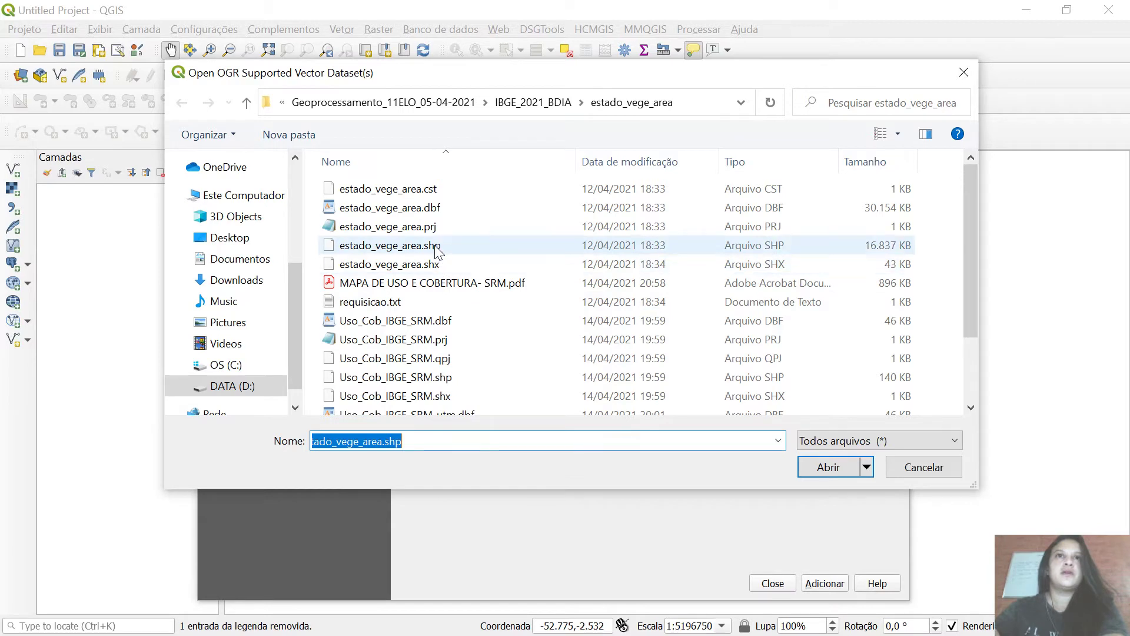
pyautogui.scroll(-2, 468, 268)
pyautogui.scroll(2, 465, 270)
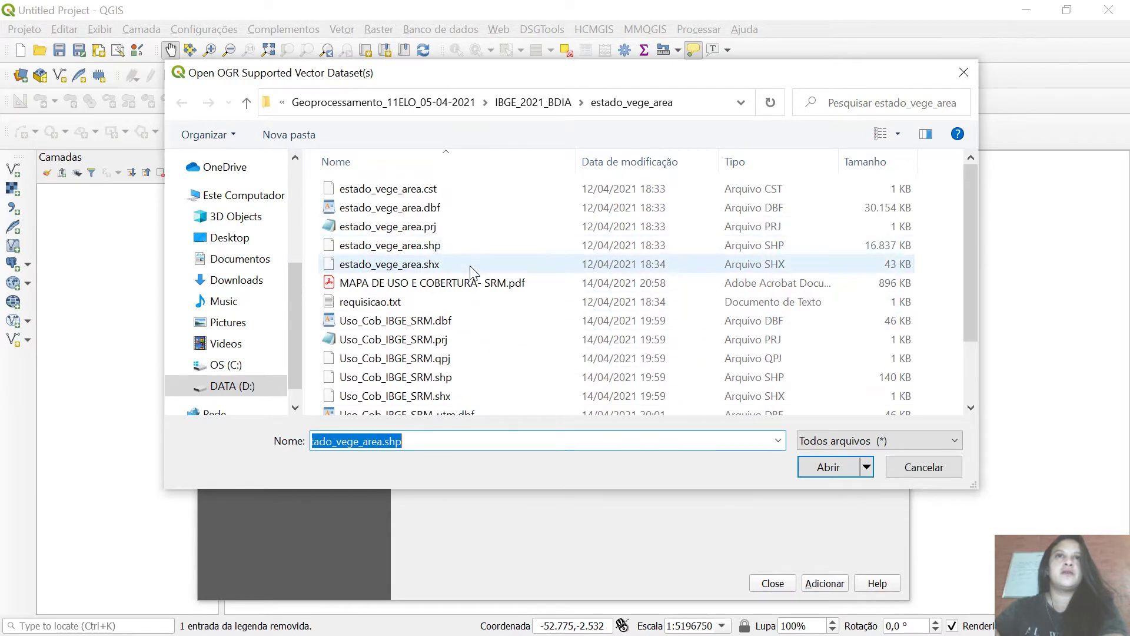
pyautogui.click(443, 245)
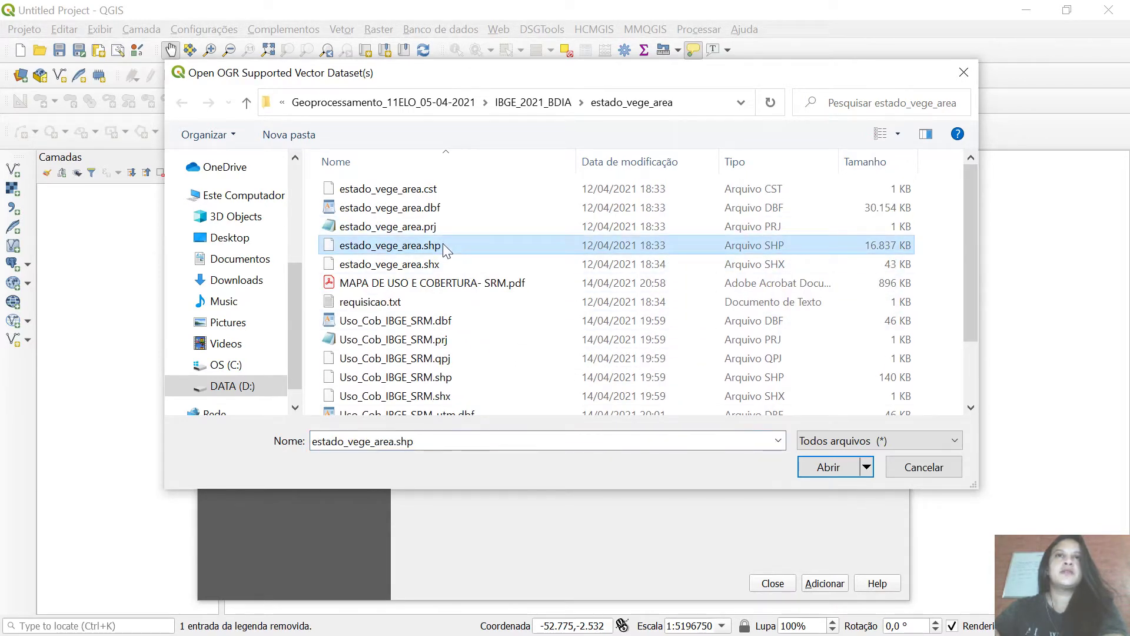
pyautogui.click(835, 461)
pyautogui.click(824, 583)
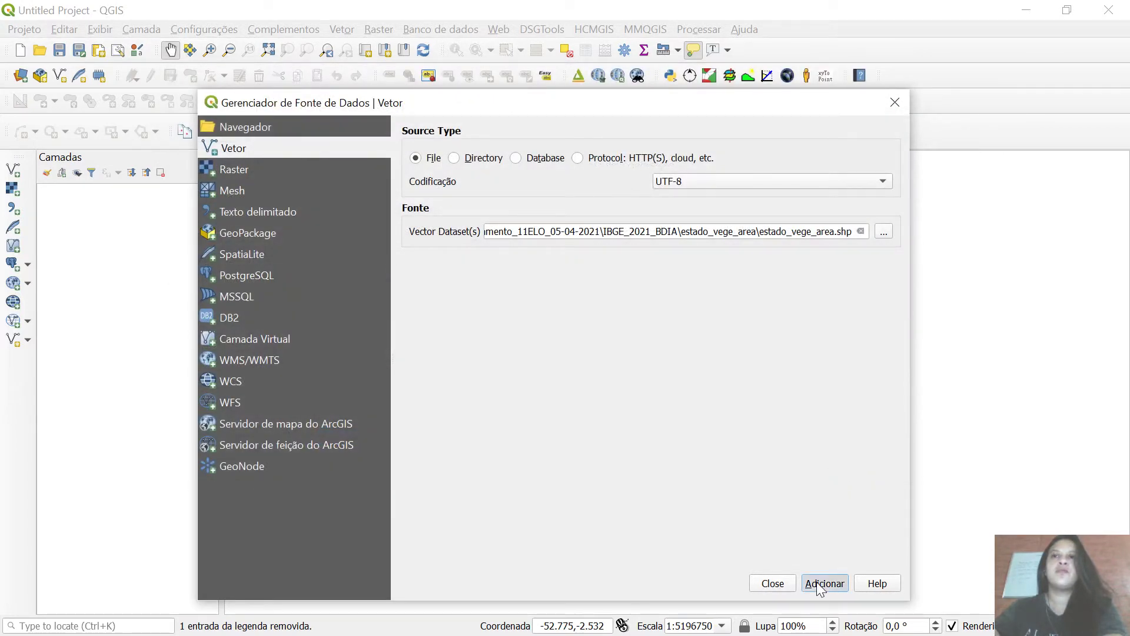
pyautogui.click(773, 583)
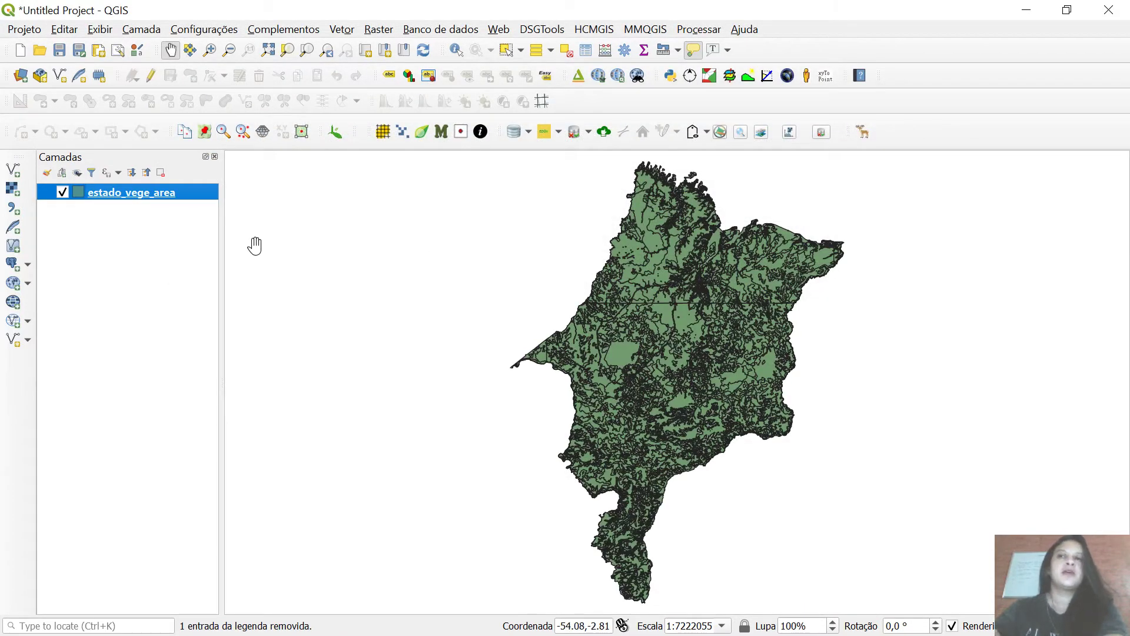
# Step: Check the coordinate reference system in the estado_vege_area layer's property information
pyautogui.rightClick(142, 197)
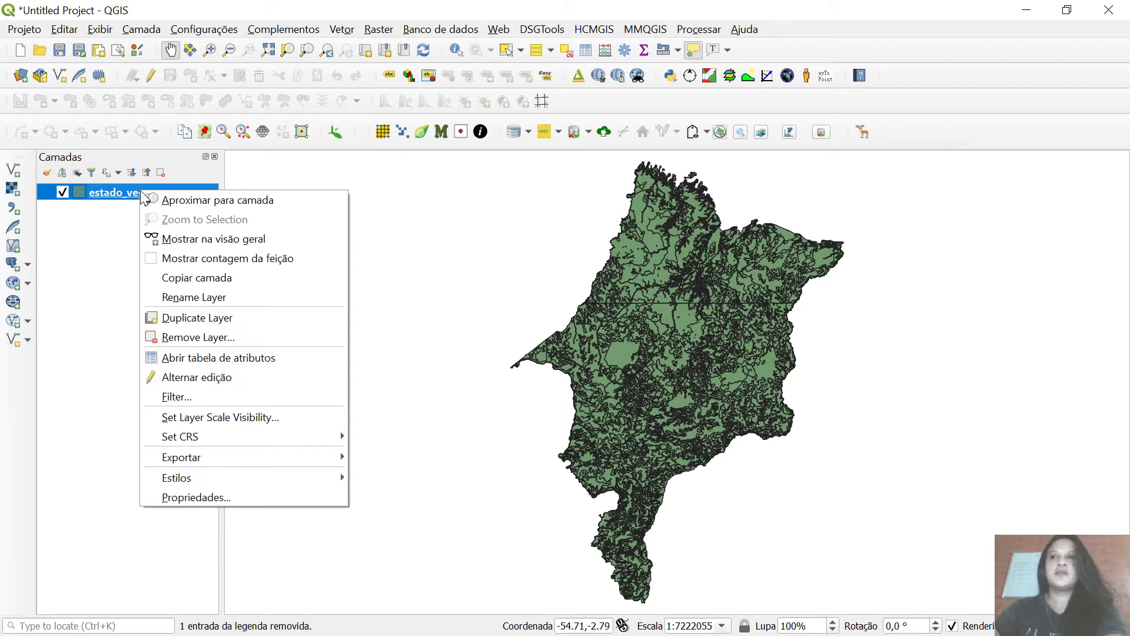
pyautogui.click(203, 496)
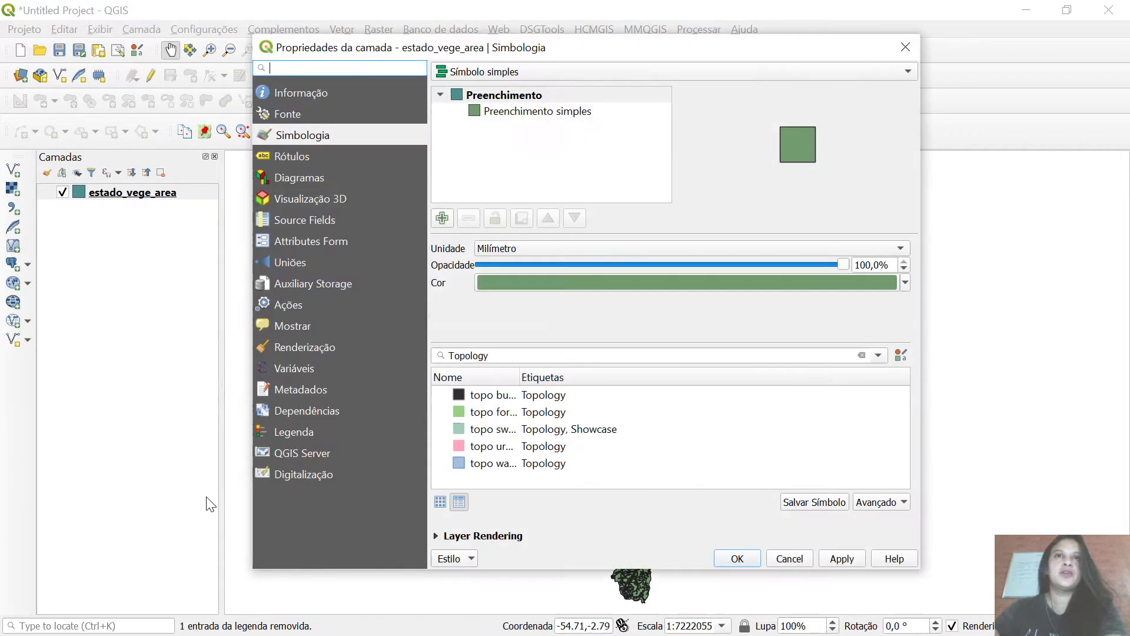
pyautogui.click(290, 95)
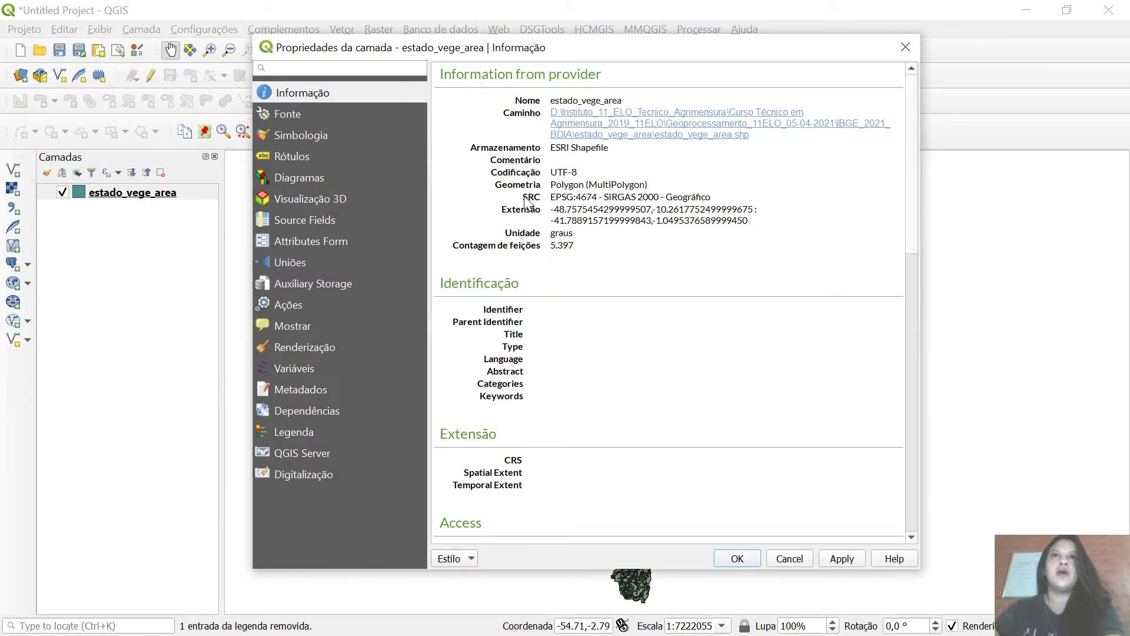
pyautogui.moveTo(522, 197); pyautogui.dragTo(692, 198)
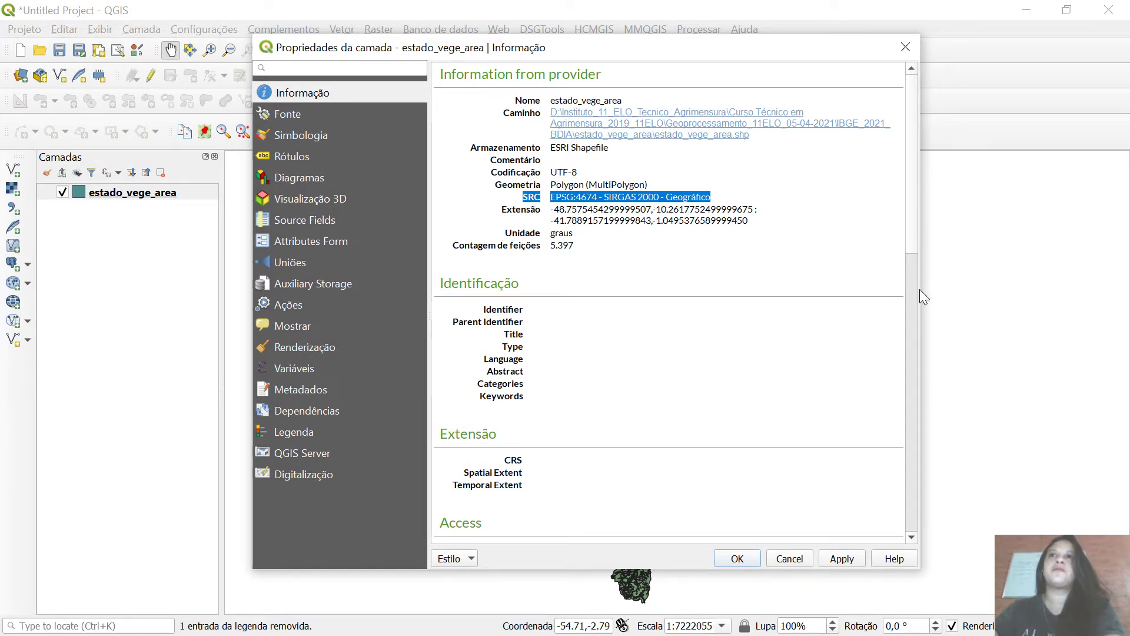
pyautogui.moveTo(920, 289); pyautogui.dragTo(730, 239)
pyautogui.moveTo(620, 47); pyautogui.dragTo(387, 48)
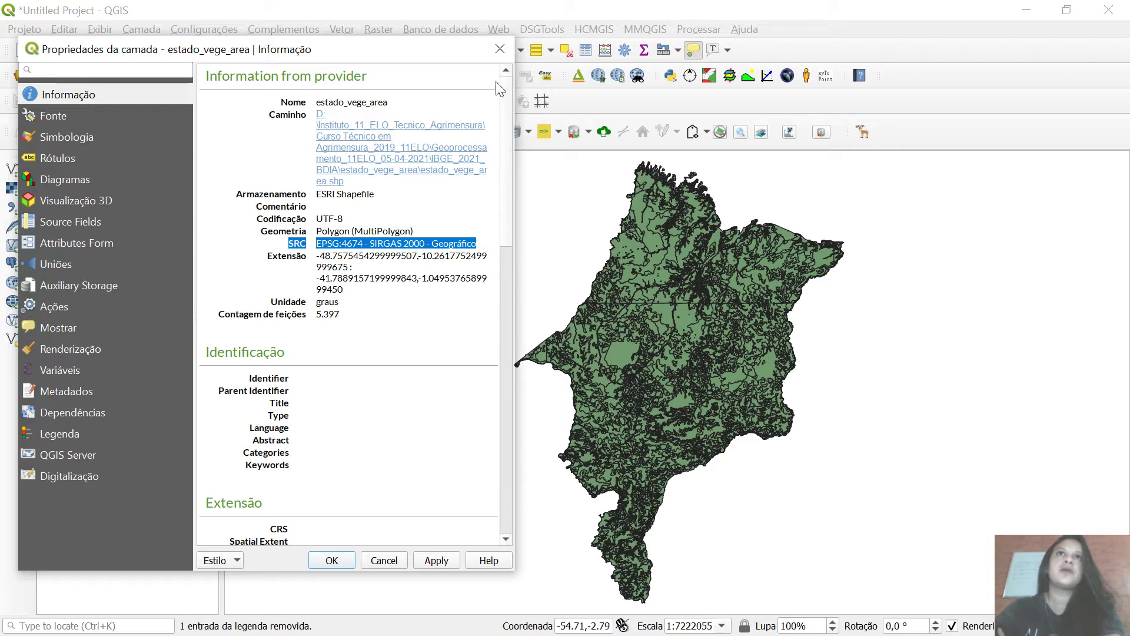
pyautogui.click(500, 49)
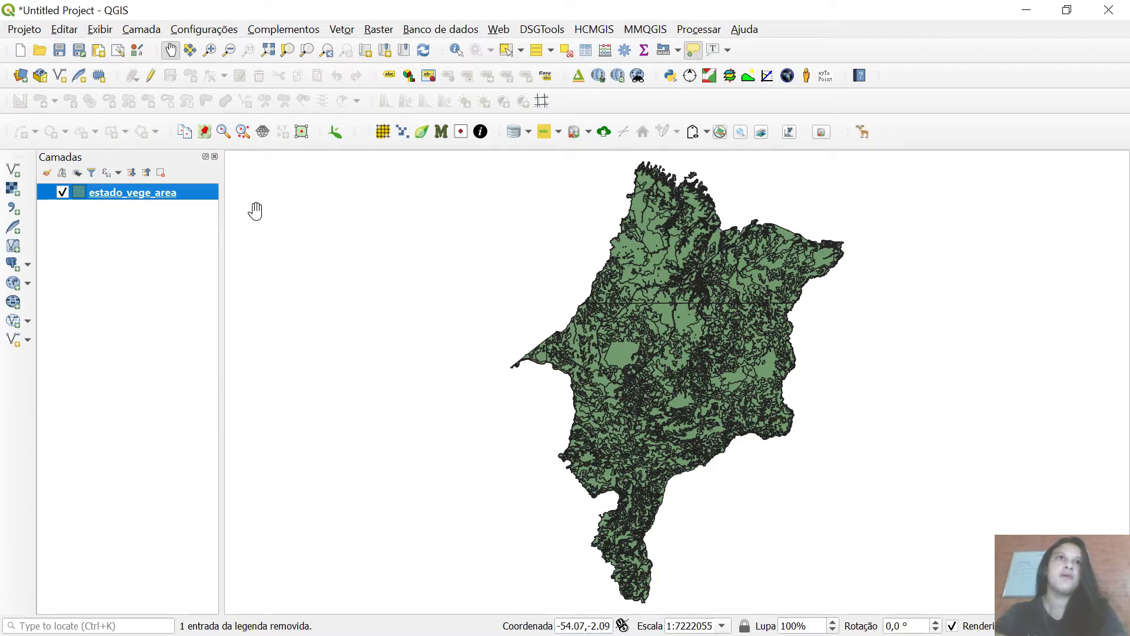
pyautogui.rightClick(117, 197)
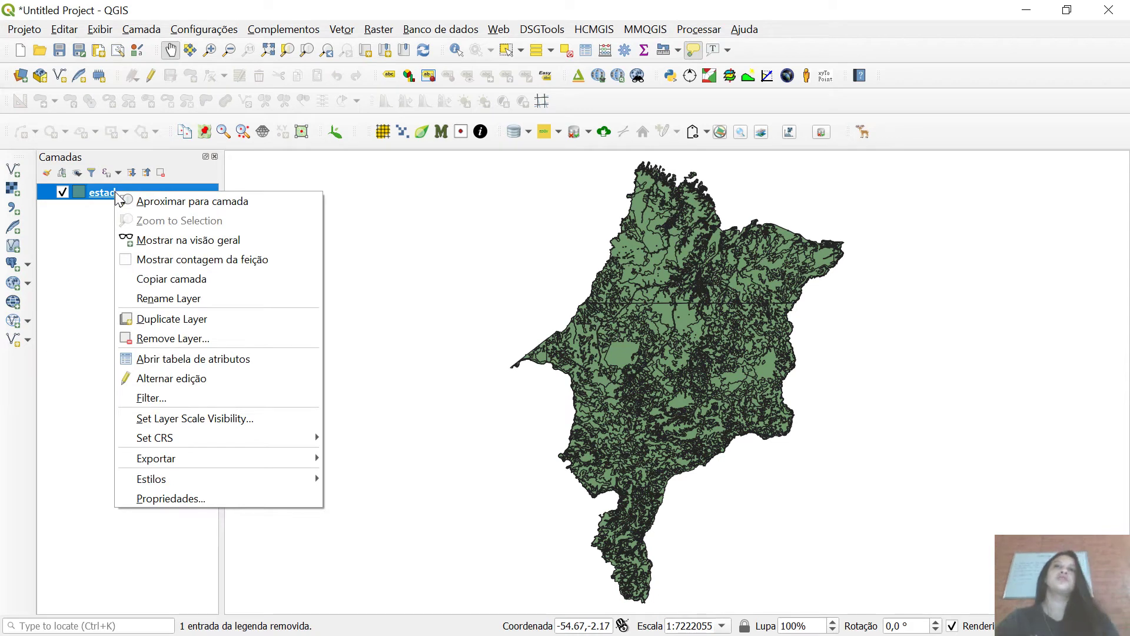
pyautogui.moveTo(186, 465)
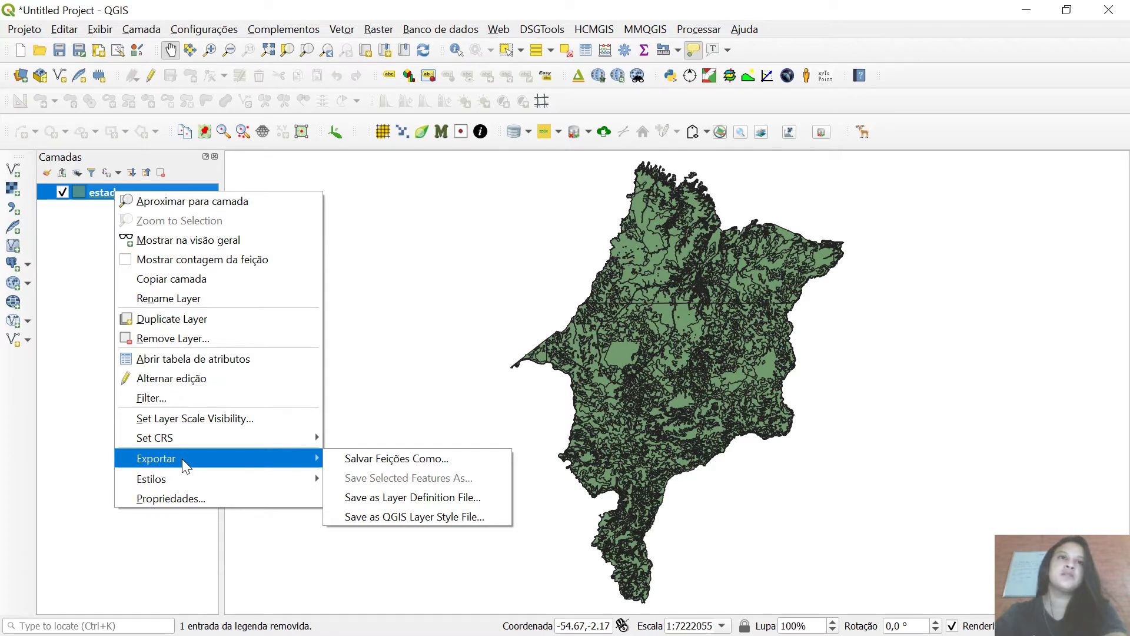
pyautogui.click(83, 277)
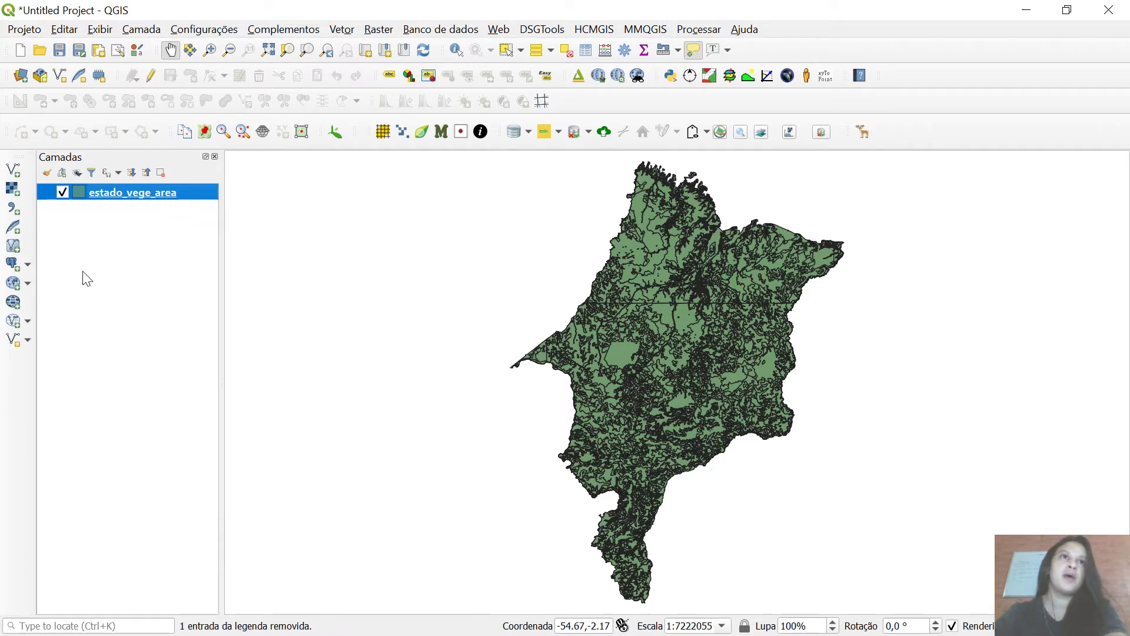
# Step: Start exporting the estado_vege_area layer's features and browse to Geoprocessamento_11ELO_05-04-2021 > IBGE_2021_BDIA > estado_vege_area as the destination folder
pyautogui.rightClick(131, 192)
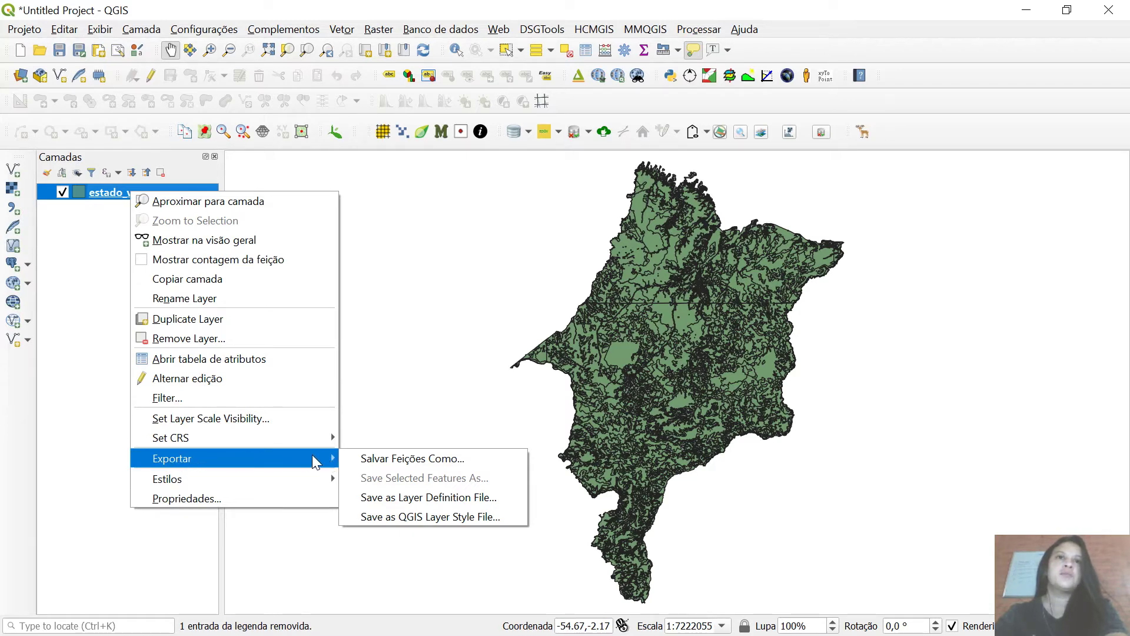
pyautogui.click(415, 458)
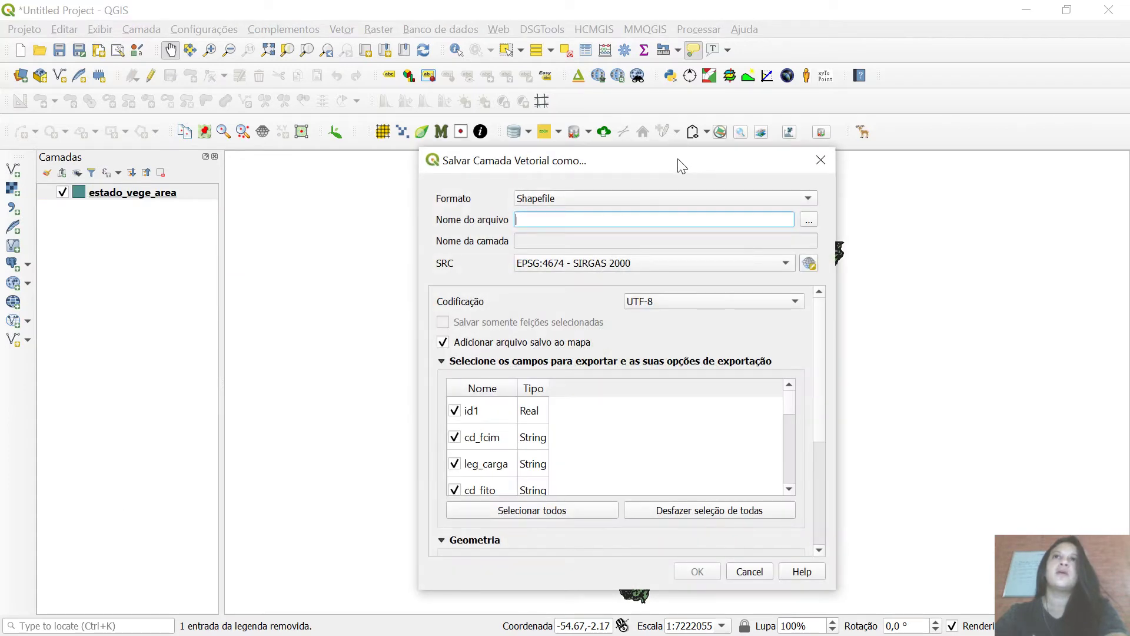
pyautogui.moveTo(678, 162); pyautogui.dragTo(645, 164)
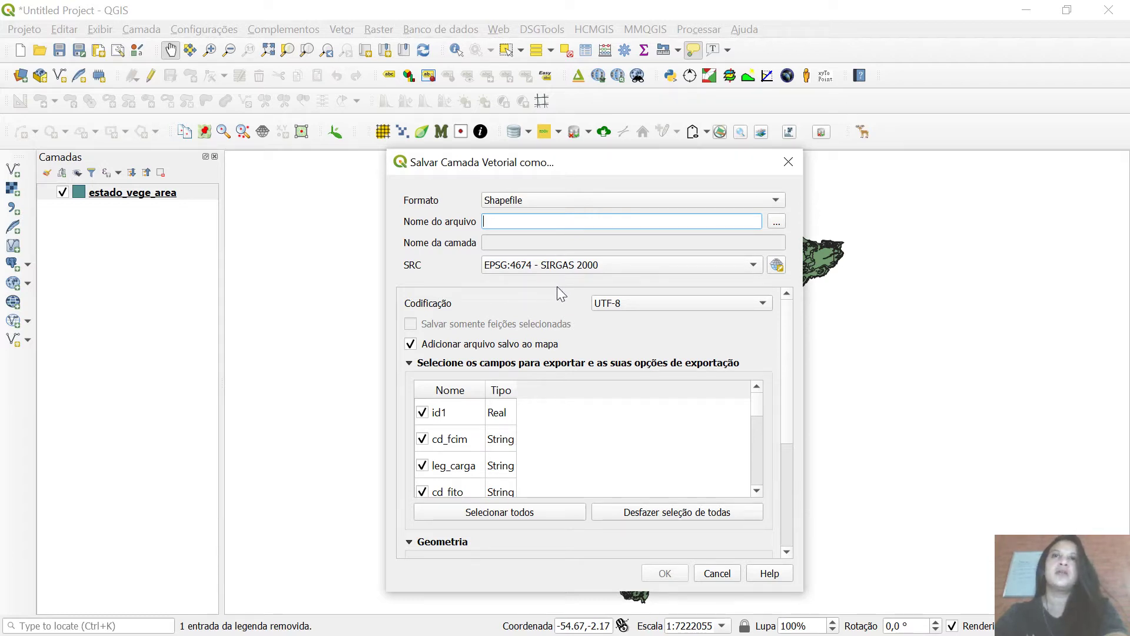
pyautogui.click(777, 222)
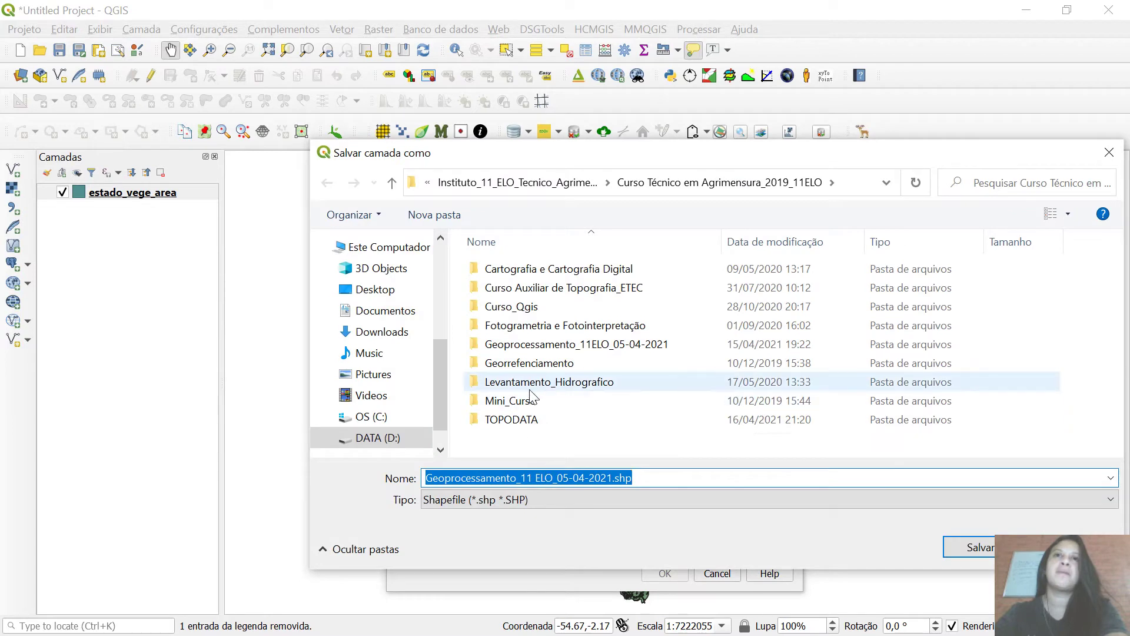
pyautogui.doubleClick(572, 347)
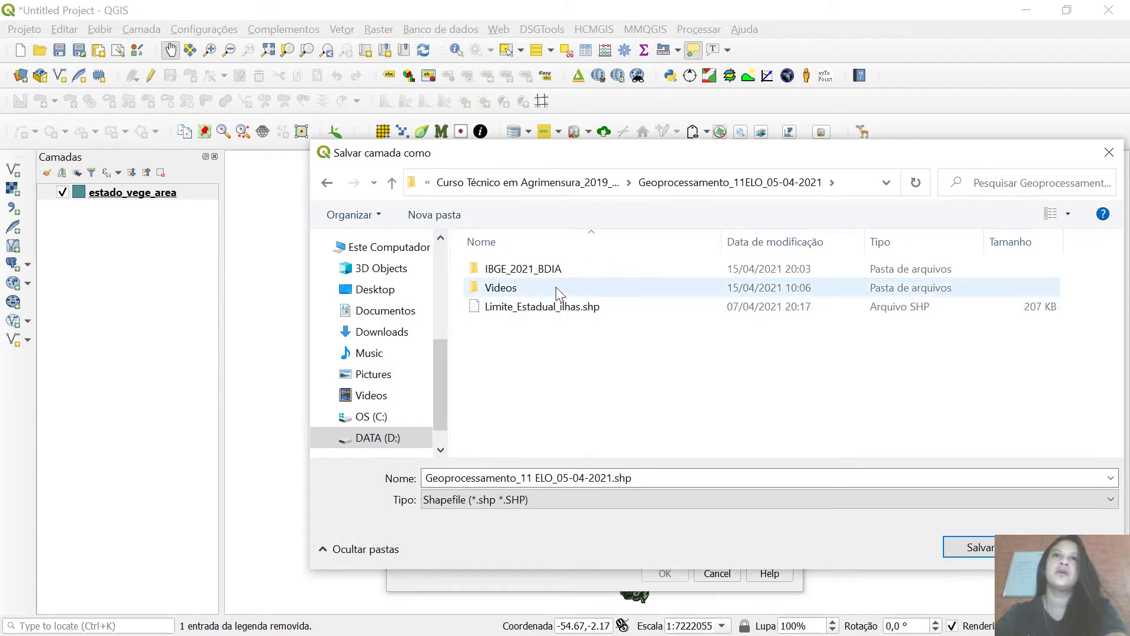
pyautogui.doubleClick(548, 269)
pyautogui.doubleClick(549, 269)
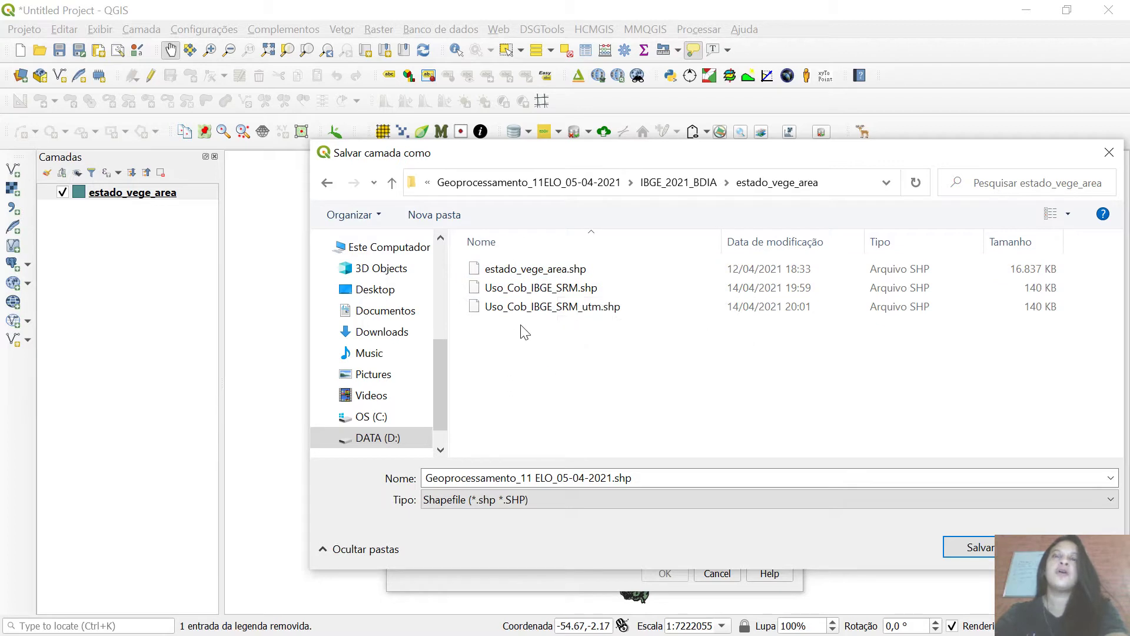
# Step: Name the output file Uso_Cob_IBGE_SRM_utm_02, based on the existing UTM shapefile's name
pyautogui.click(567, 311)
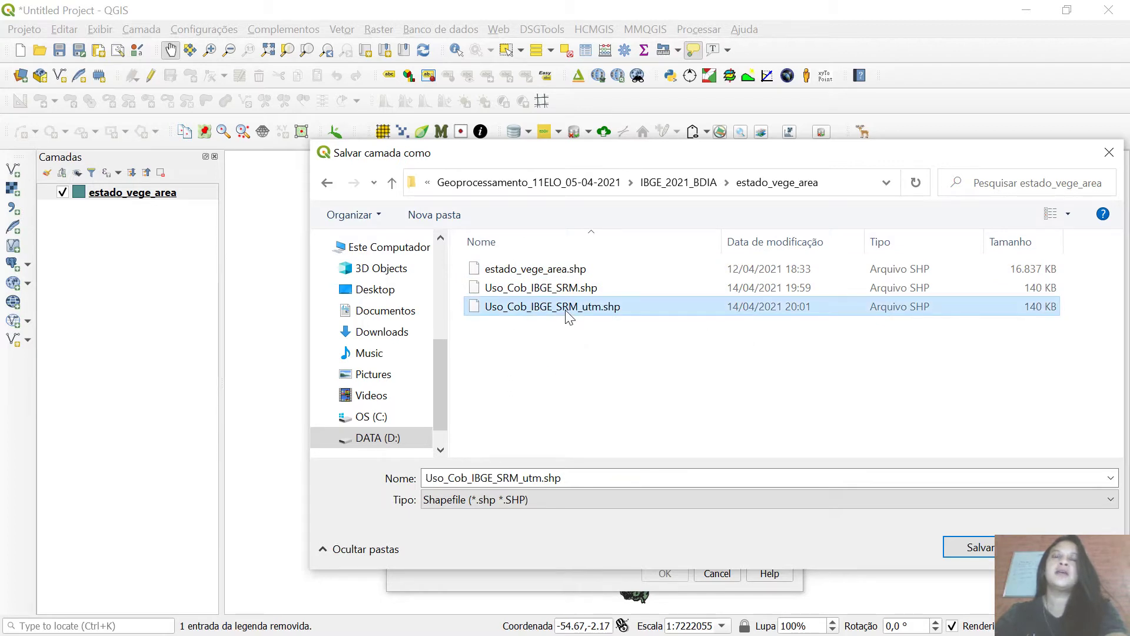
pyautogui.click(638, 478)
pyautogui.click(639, 478)
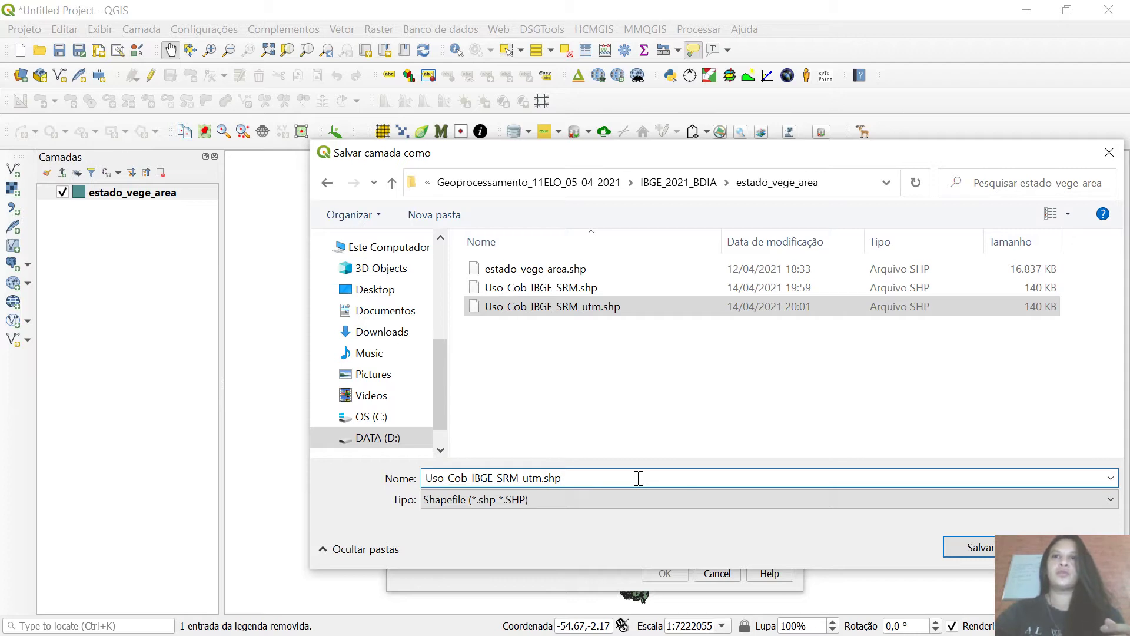
pyautogui.press('BackSpace')
pyautogui.press('BackSpace')
pyautogui.press('BackSpace')
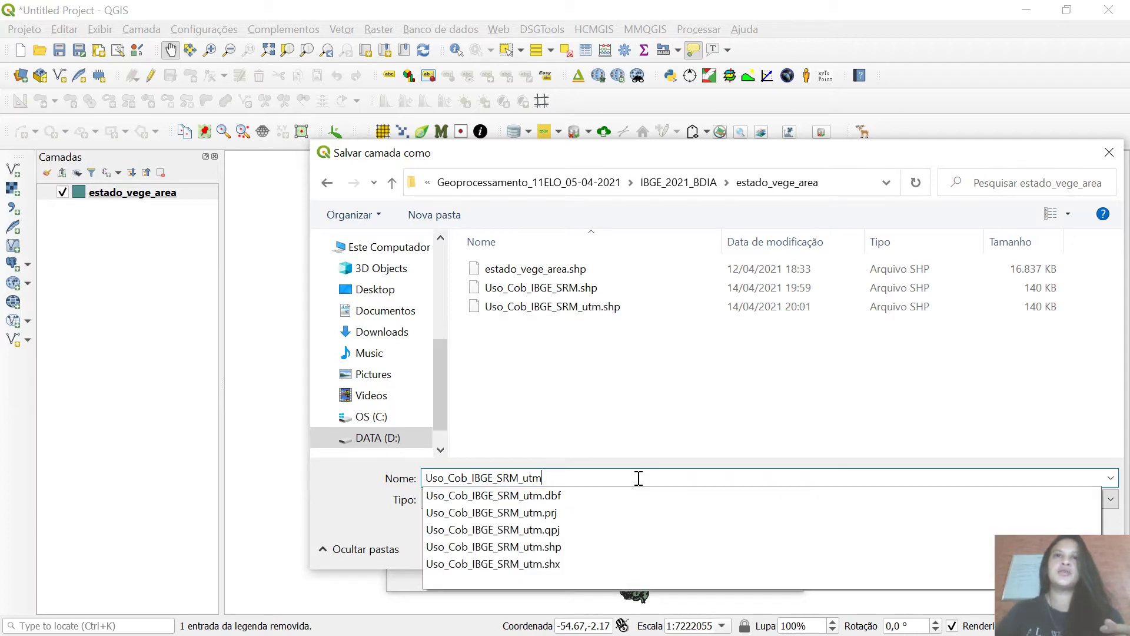
pyautogui.write('_02')
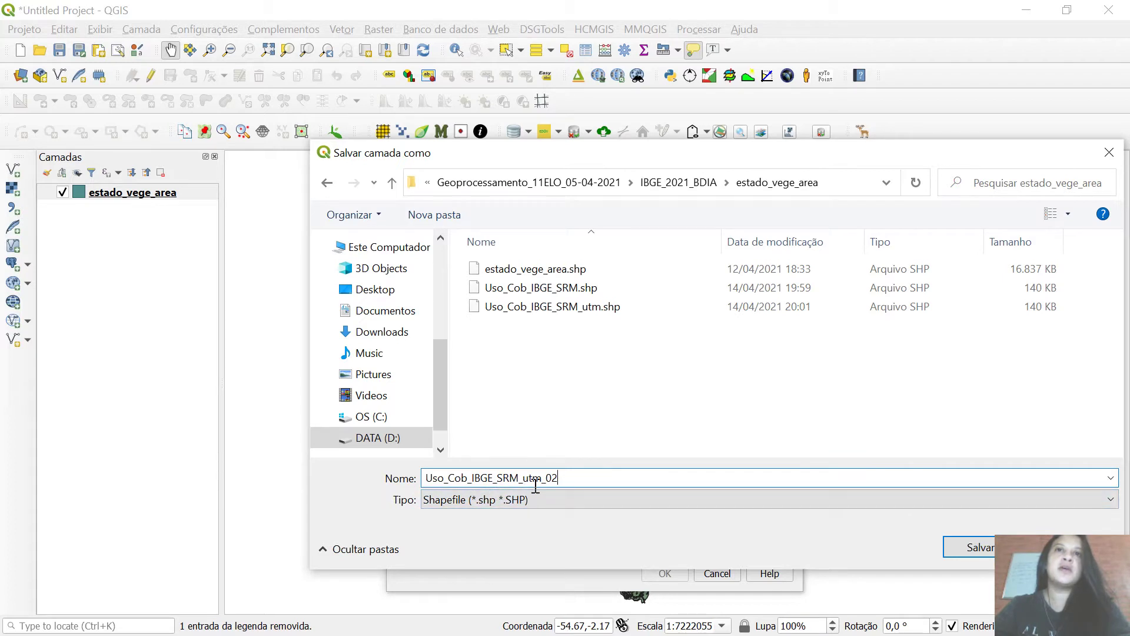
pyautogui.click(593, 269)
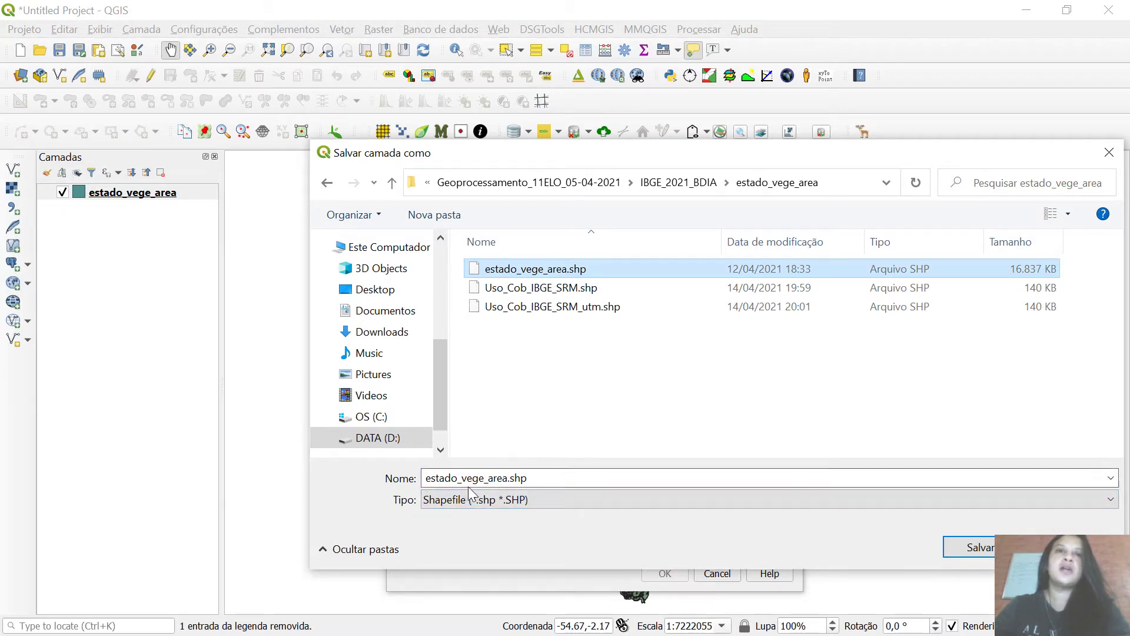
pyautogui.doubleClick(543, 481)
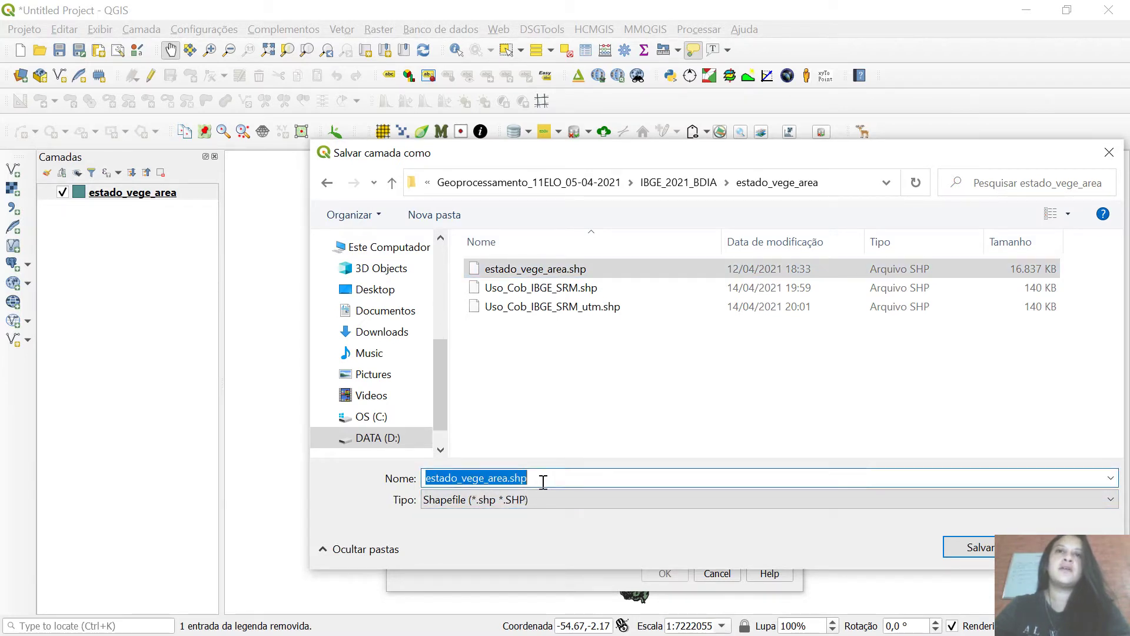
pyautogui.press('BackSpace')
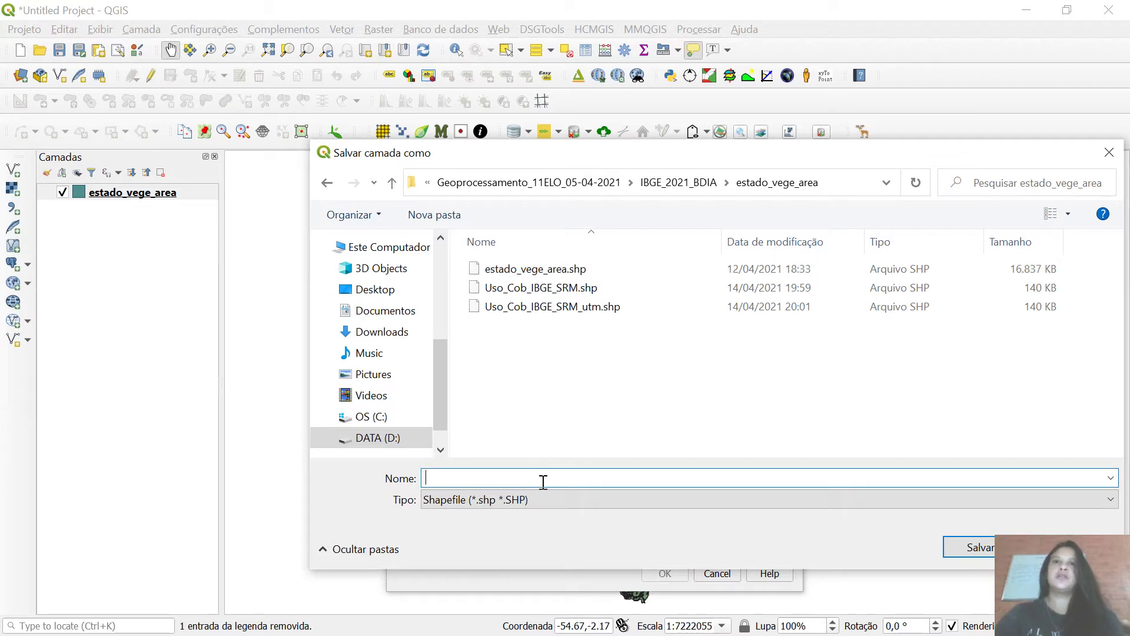
# Step: Name the output shapefile estado_vege_area_utm, based on the original file's name, and accept it as the export destination
pyautogui.click(595, 271)
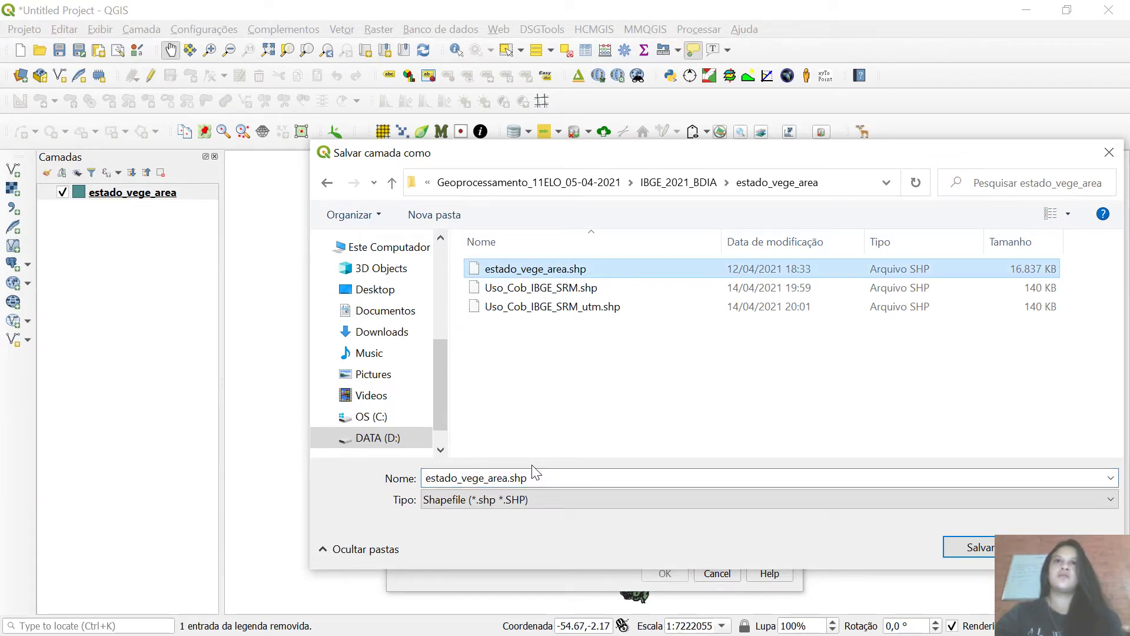
pyautogui.doubleClick(537, 478)
pyautogui.click(537, 477)
pyautogui.press('BackSpace')
pyautogui.press('BackSpace')
pyautogui.press('BackSpace')
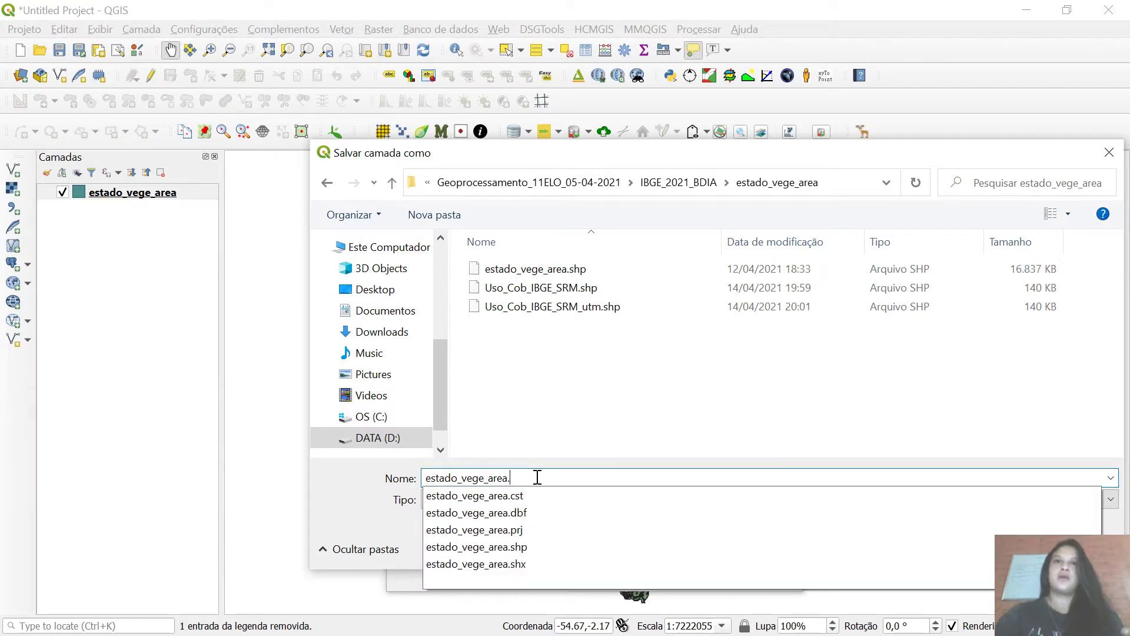
pyautogui.write('_')
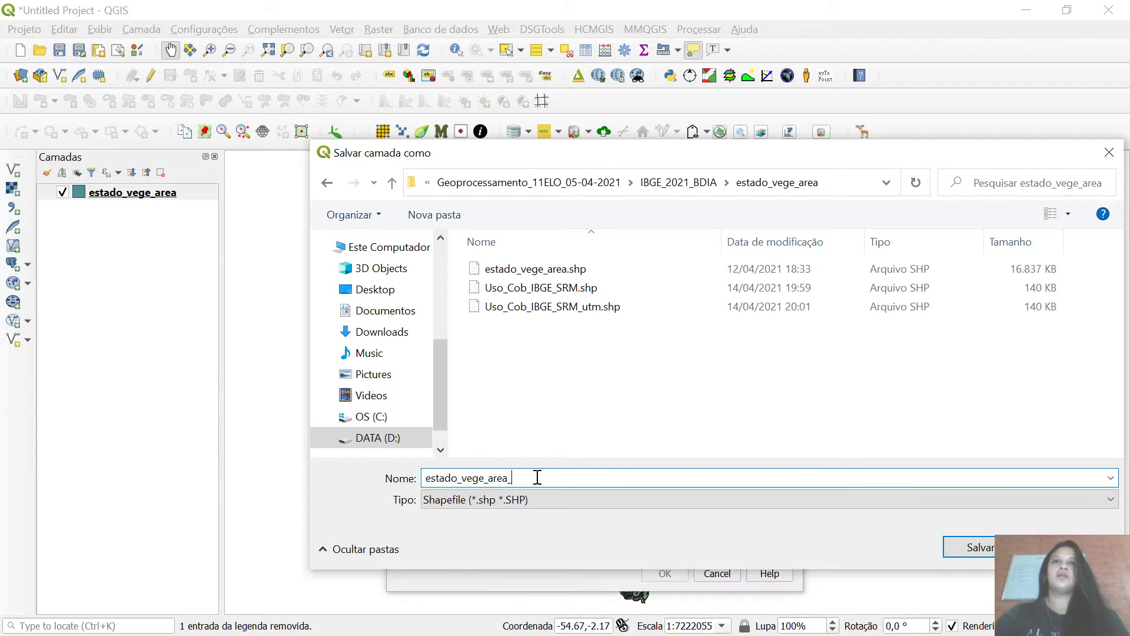
pyautogui.write('utm')
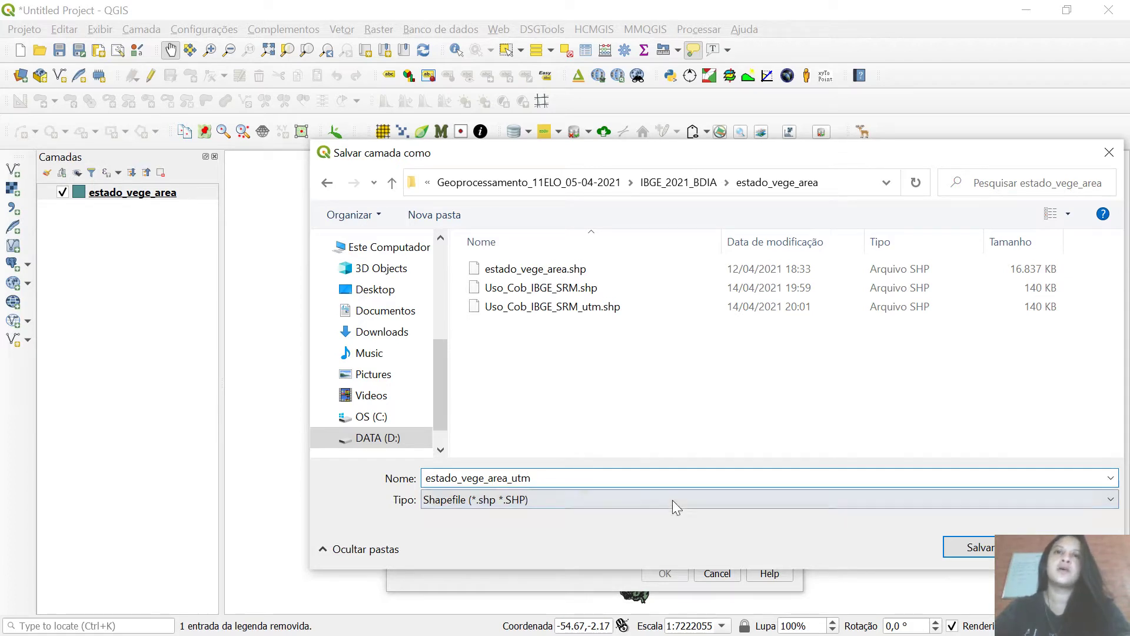
pyautogui.click(980, 547)
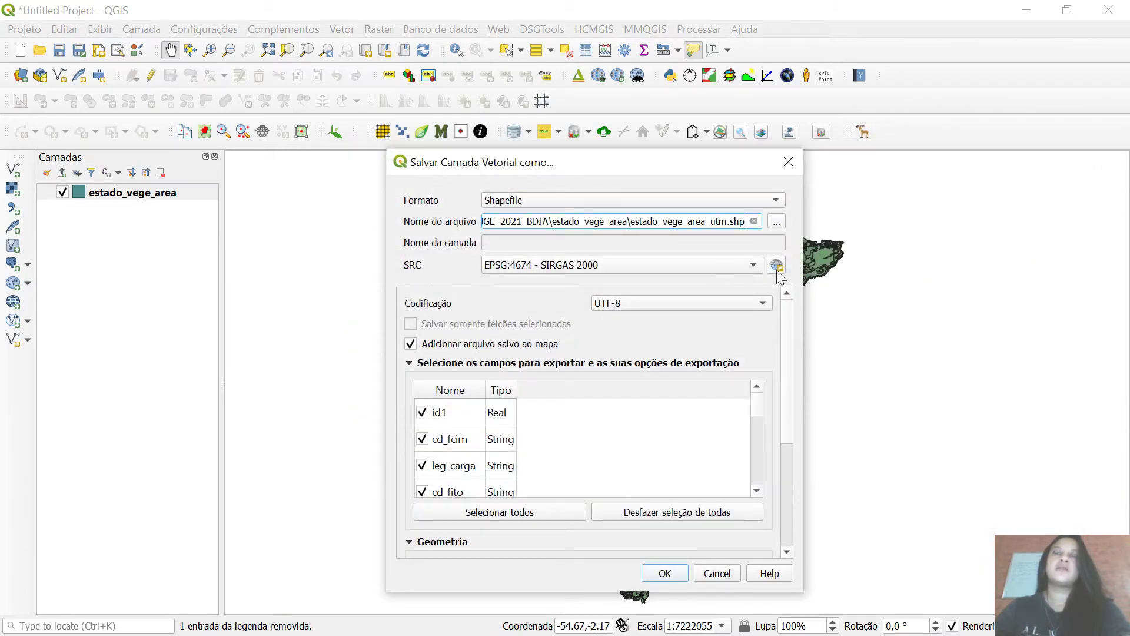
# Step: Open the export's coordinate system selector, enlarge it and select SIRGAS 2000 / UTM zone 23S from the recently used systems
pyautogui.click(776, 266)
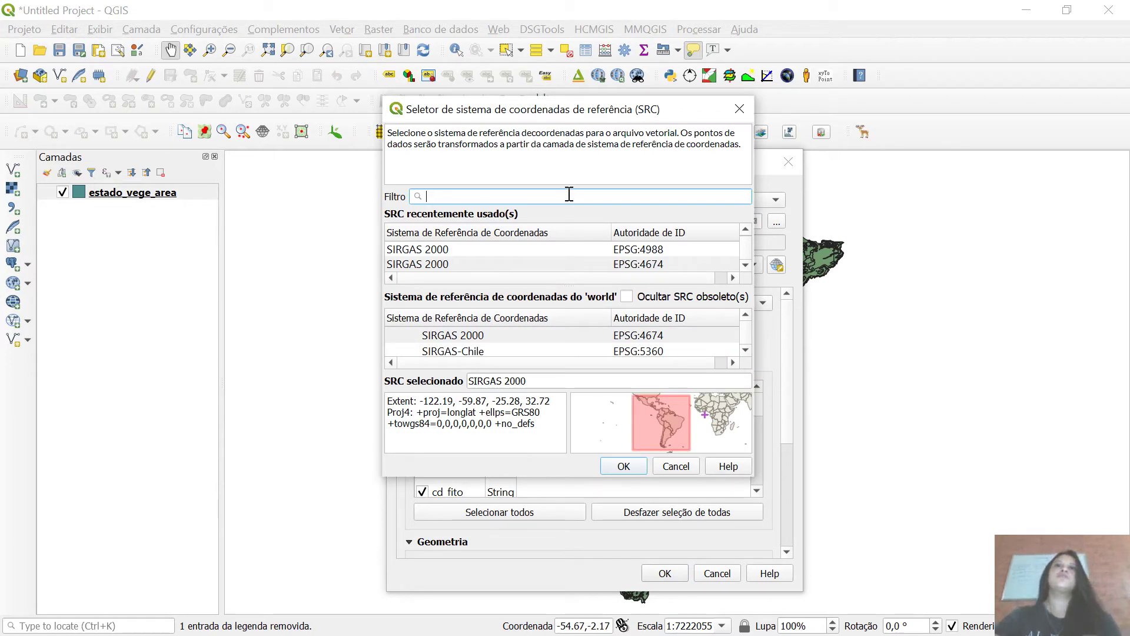
pyautogui.moveTo(556, 476); pyautogui.dragTo(560, 589)
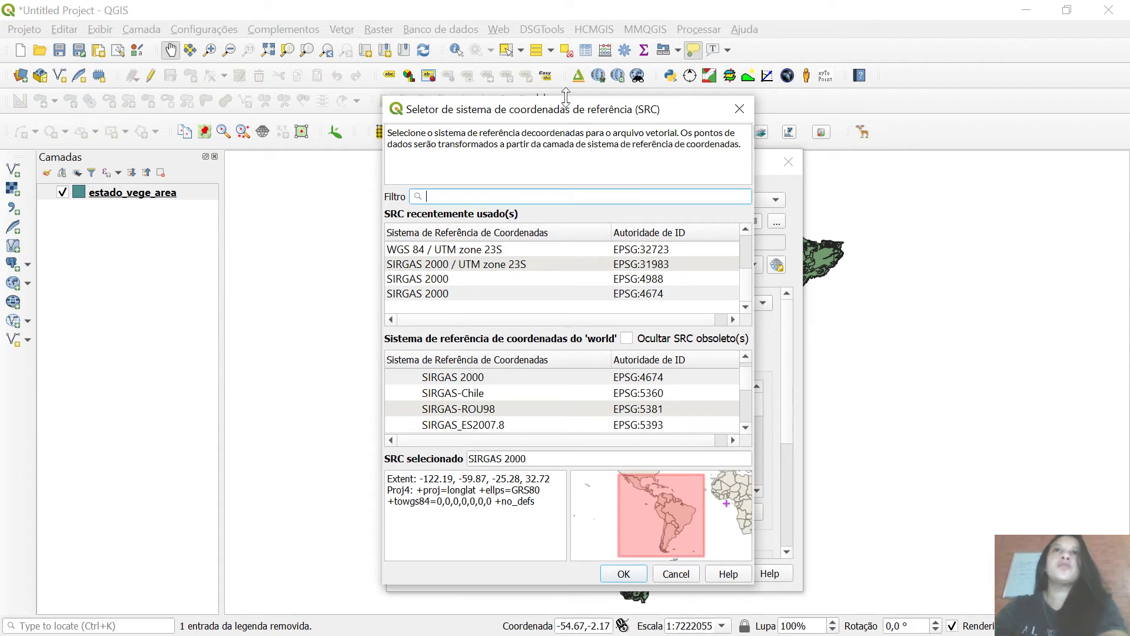
pyautogui.moveTo(568, 100); pyautogui.dragTo(568, 70)
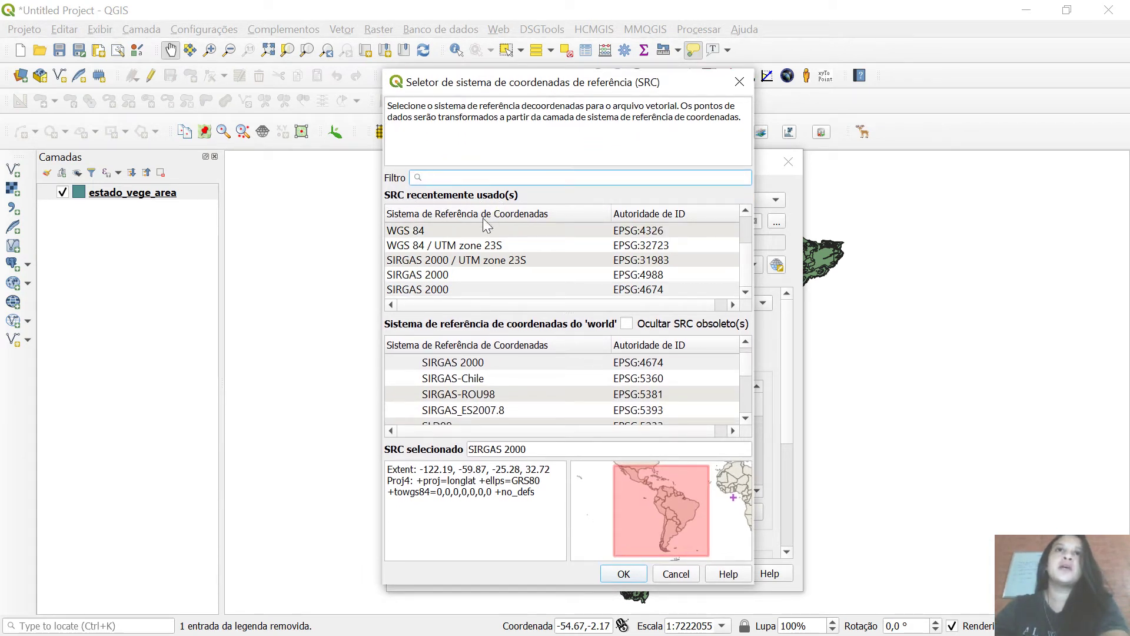
pyautogui.click(460, 261)
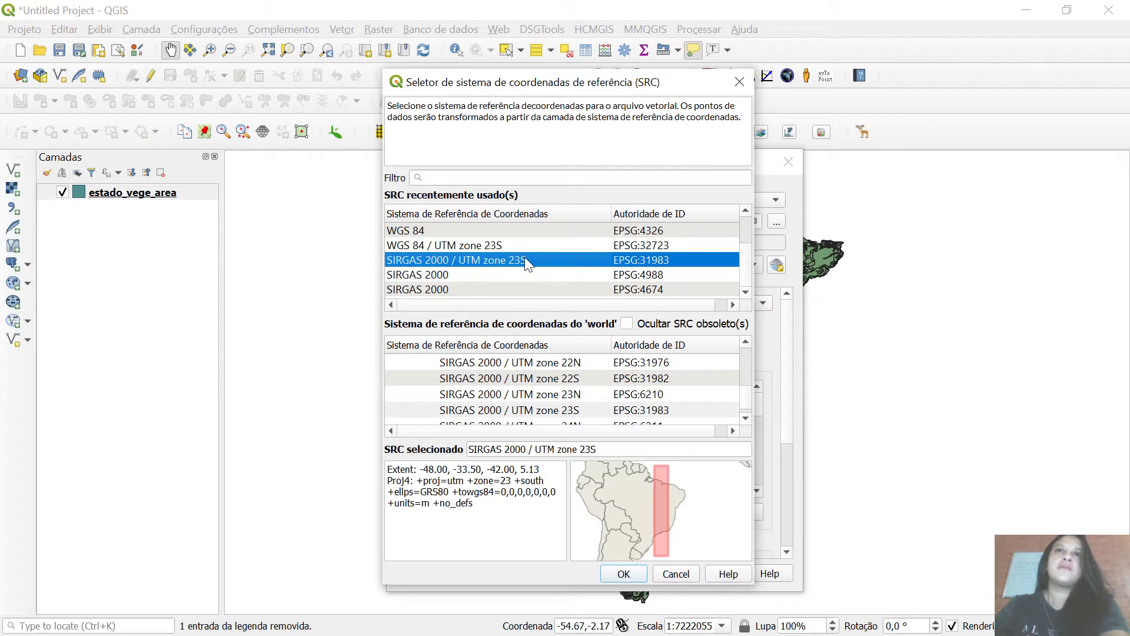
# Step: Filter the coordinate reference systems by "sirgas 2000" and bring up the beginning of the matching world list
pyautogui.click(439, 178)
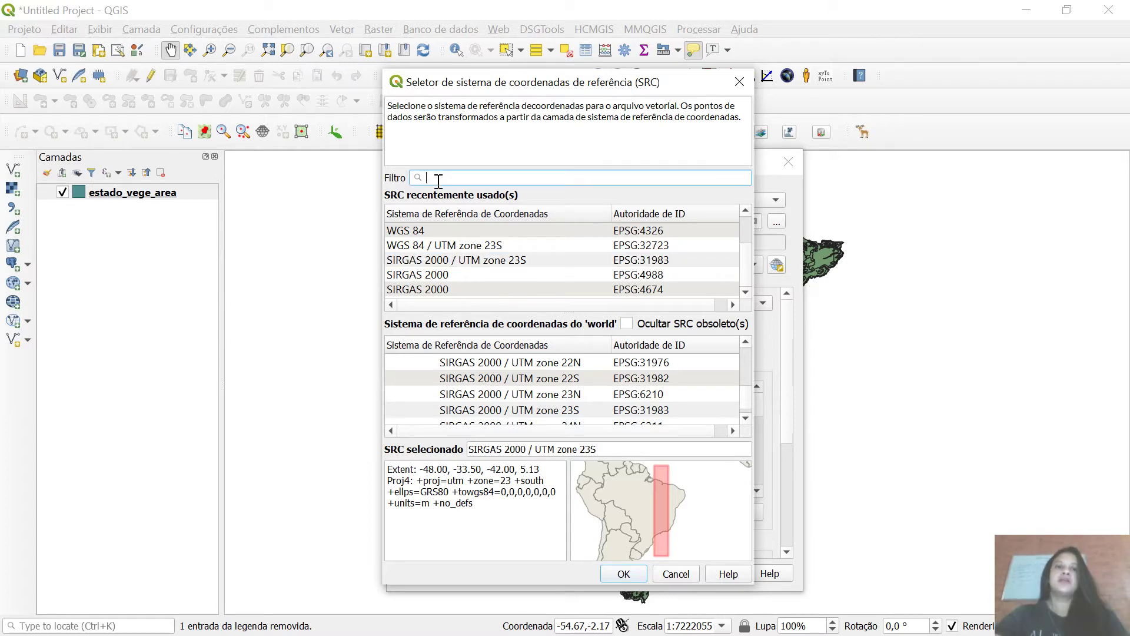
pyautogui.write('sirgas')
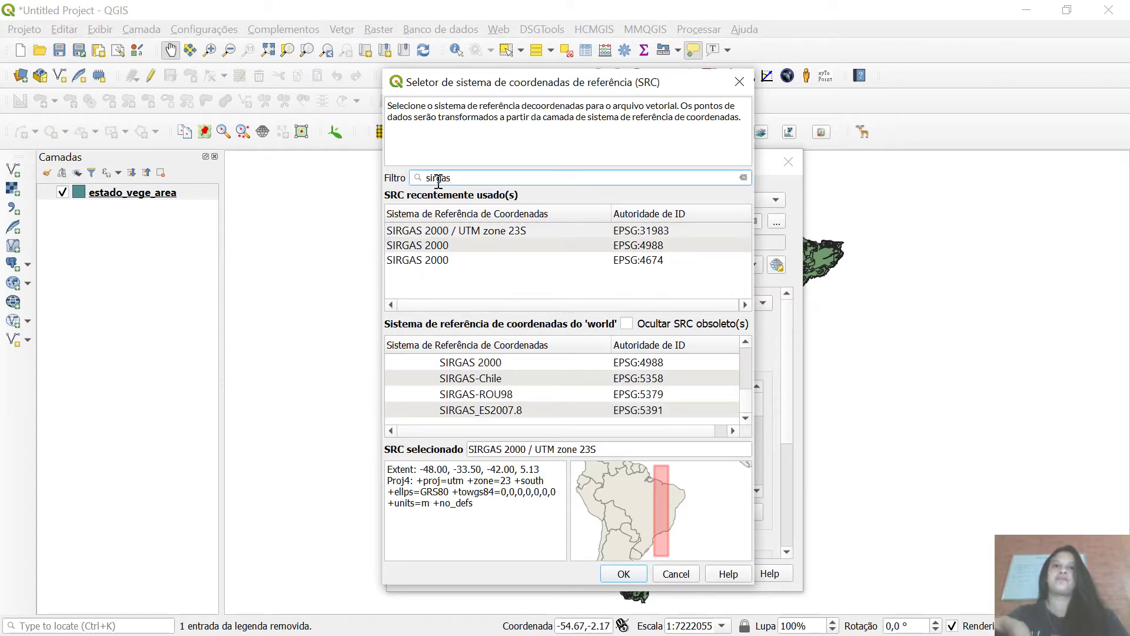
pyautogui.write(' 2000')
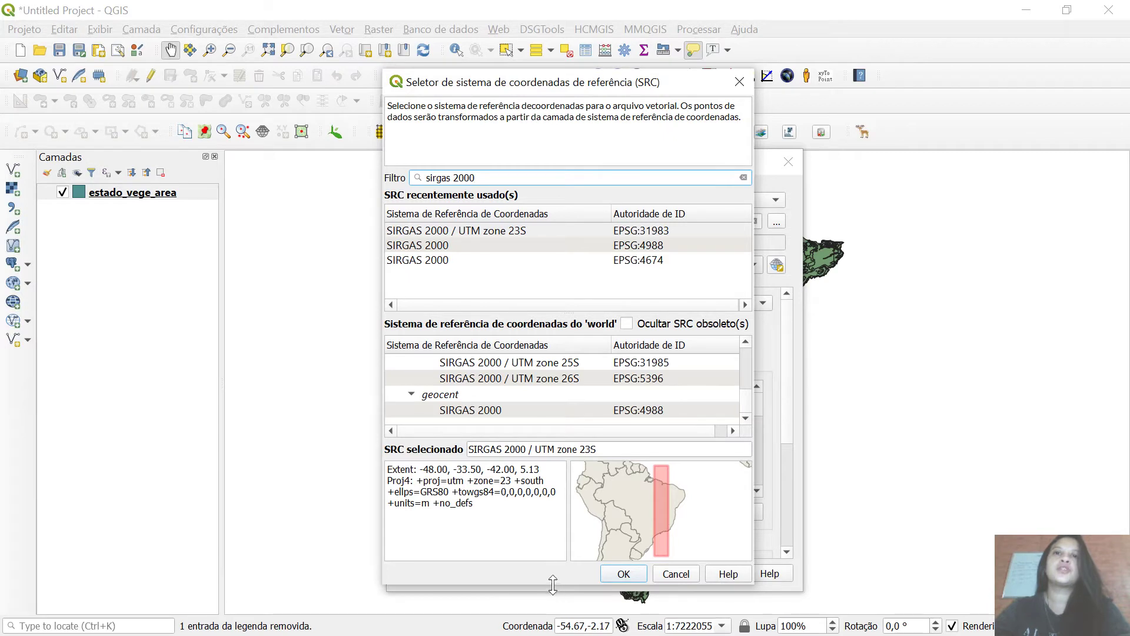
pyautogui.moveTo(557, 586); pyautogui.dragTo(562, 613)
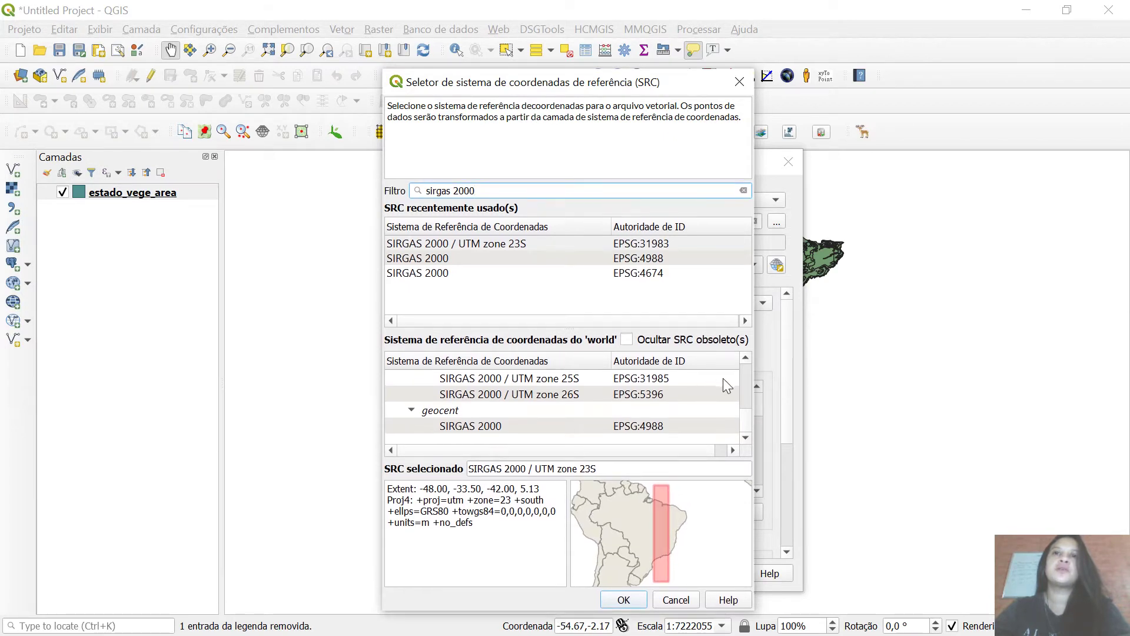
pyautogui.scroll(10, 739, 410)
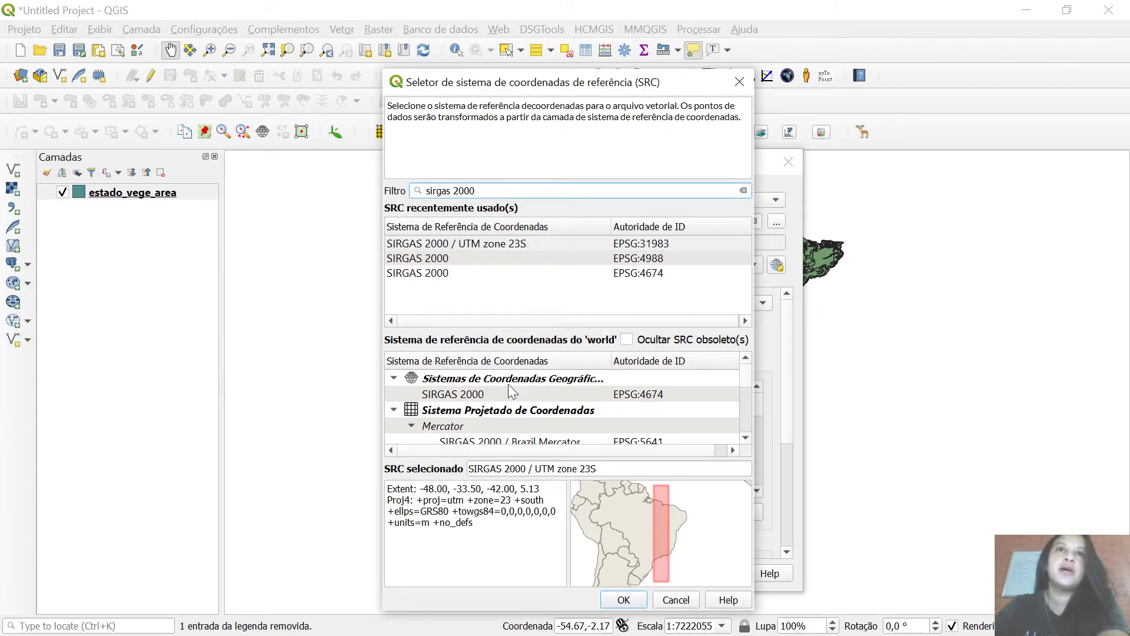
# Step: Widen the system name column and examine the geographic and projected coordinate system groups
pyautogui.moveTo(614, 360); pyautogui.dragTo(664, 360)
pyautogui.click(605, 379)
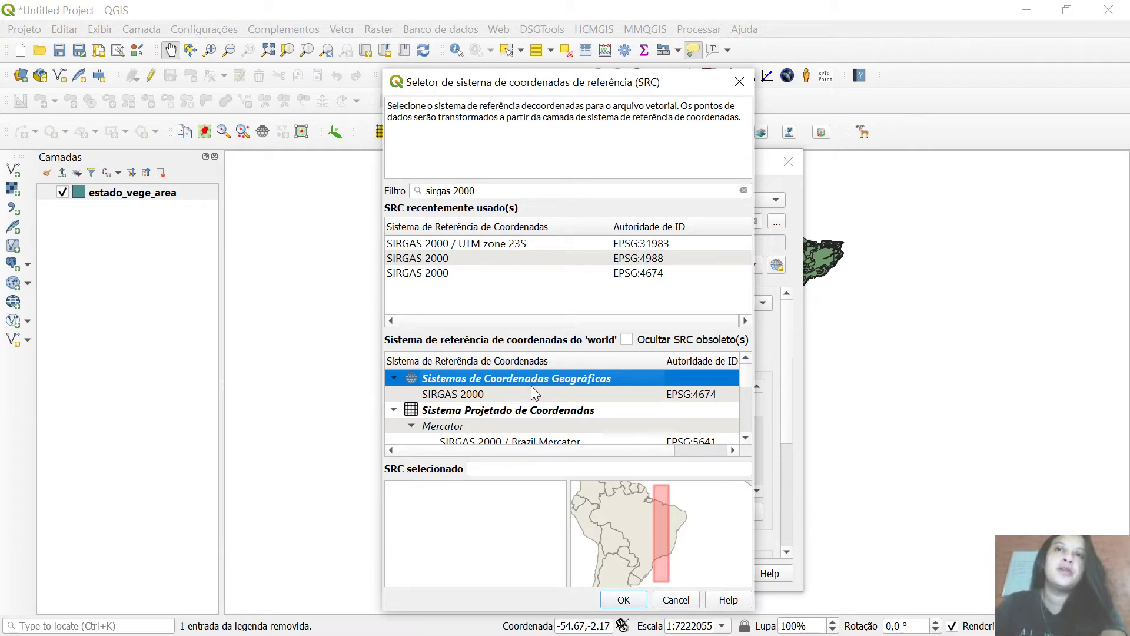
pyautogui.click(497, 408)
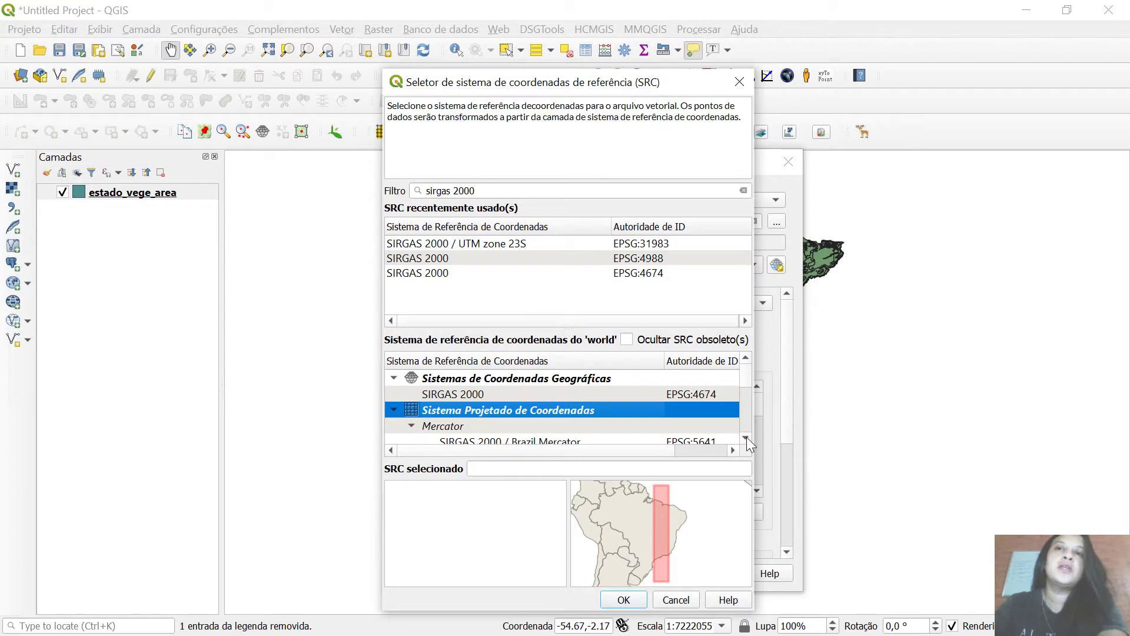
# Step: Select SIRGAS 2000 / UTM zone 22S (EPSG:31982) among the Universal Transverse Mercator systems
pyautogui.scroll(-3, 746, 436)
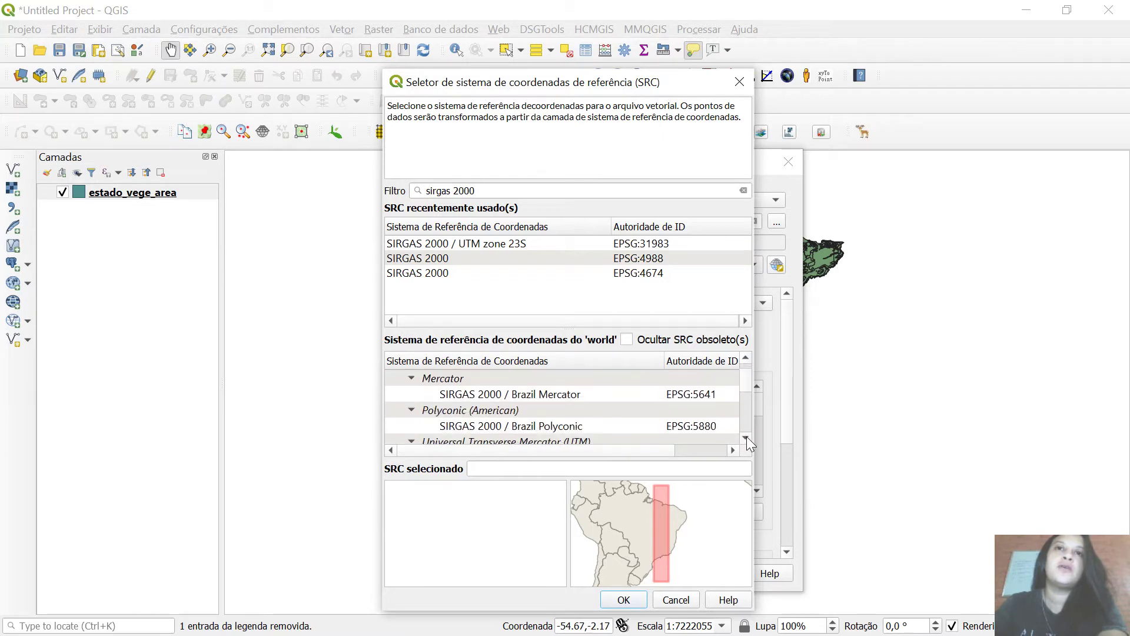
pyautogui.click(747, 436)
pyautogui.click(746, 436)
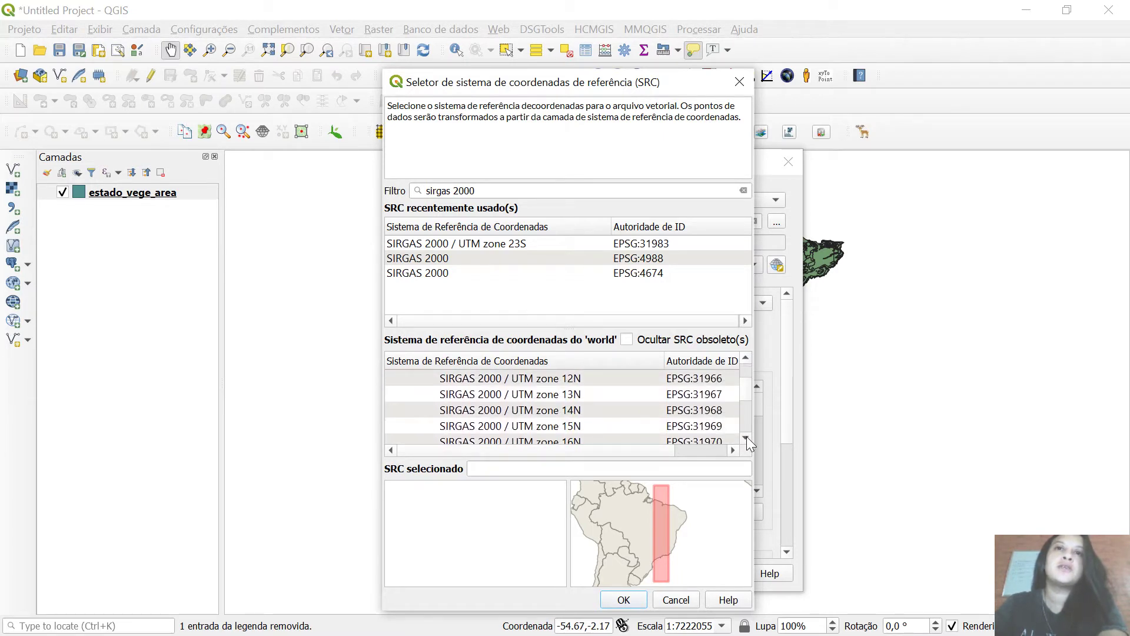
pyautogui.click(746, 436)
pyautogui.click(746, 436)
pyautogui.click(746, 436)
pyautogui.click(746, 436)
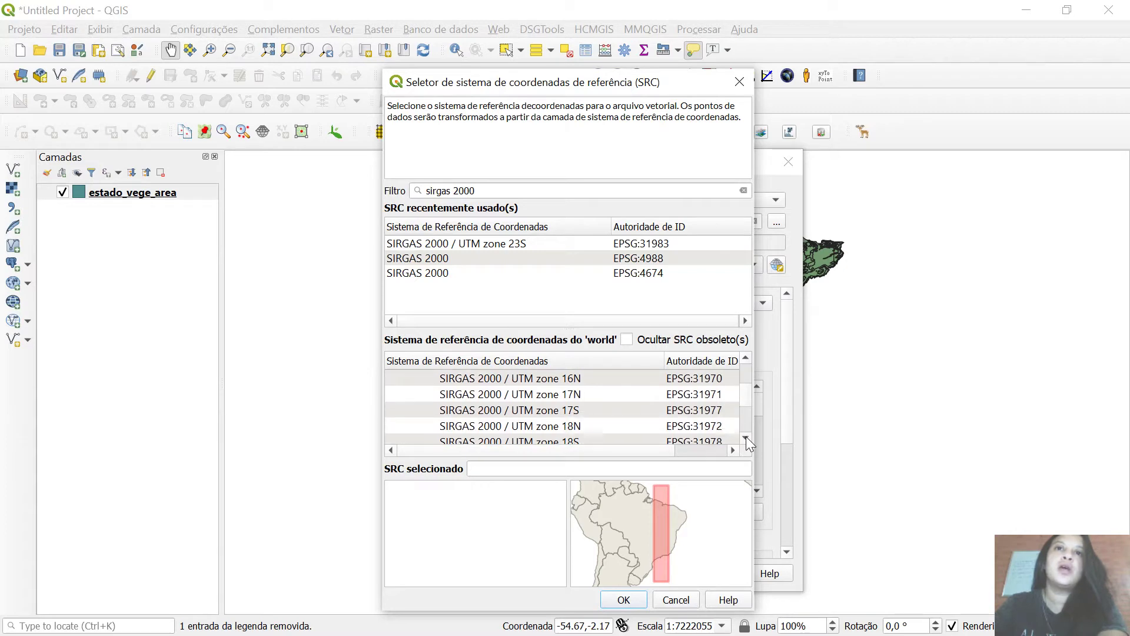
pyautogui.click(746, 436)
pyautogui.click(746, 437)
pyautogui.click(746, 437)
pyautogui.click(746, 437)
pyautogui.click(746, 437)
pyautogui.click(746, 437)
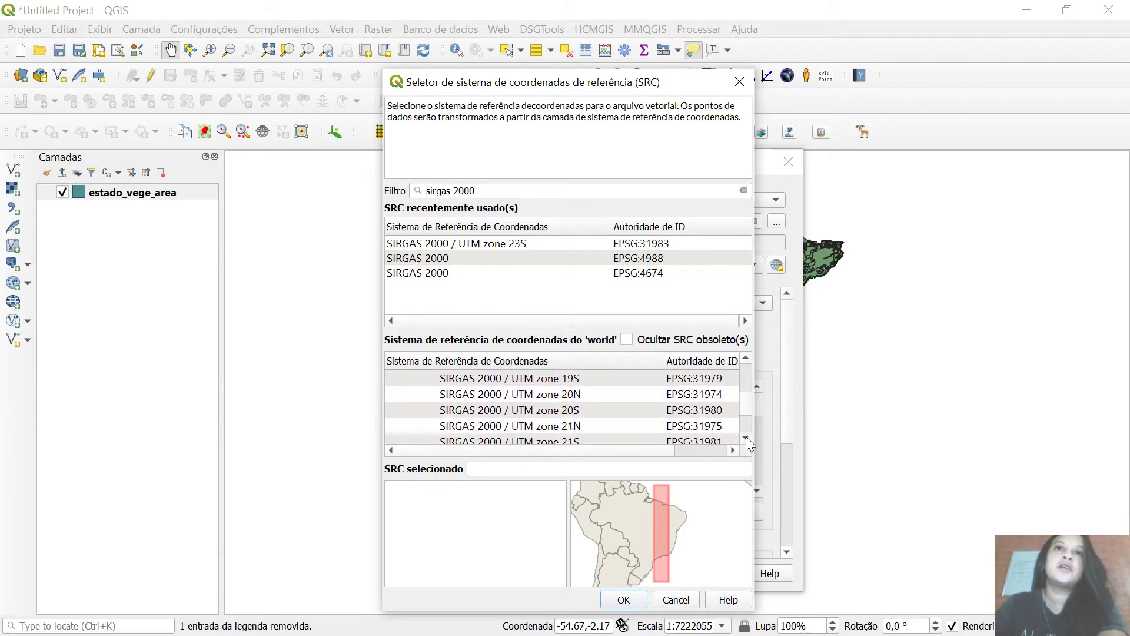
pyautogui.click(746, 436)
pyautogui.click(746, 436)
pyautogui.click(747, 437)
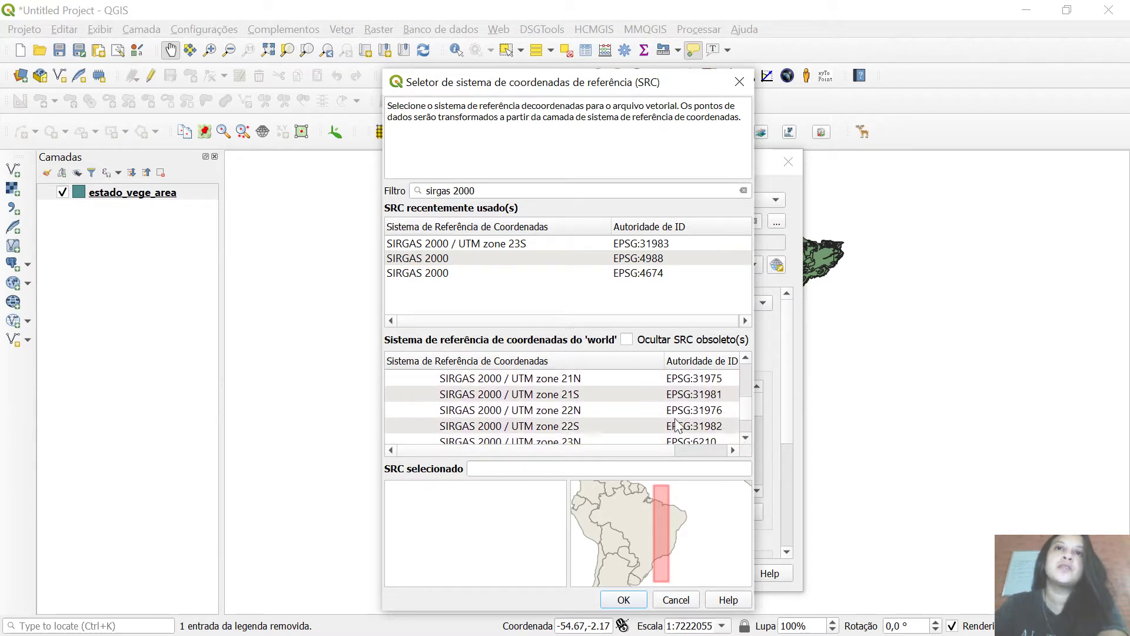
pyautogui.click(550, 426)
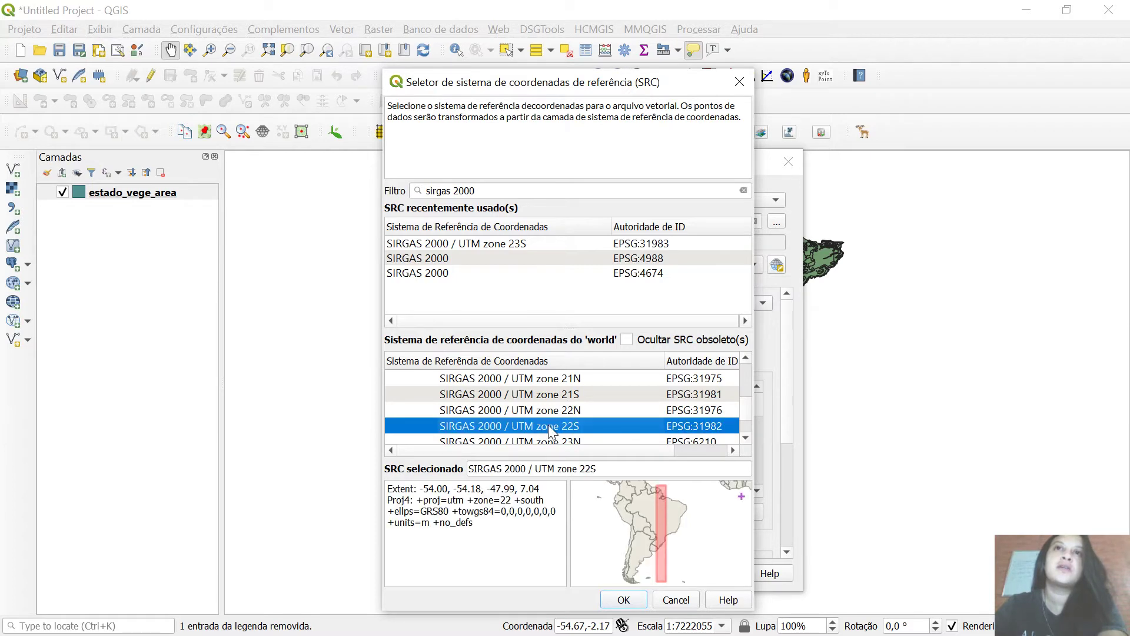
# Step: Highlight SIRGAS 2000 / UTM zone 23S among the recent systems, accept the selector and run the shapefile export
pyautogui.click(524, 243)
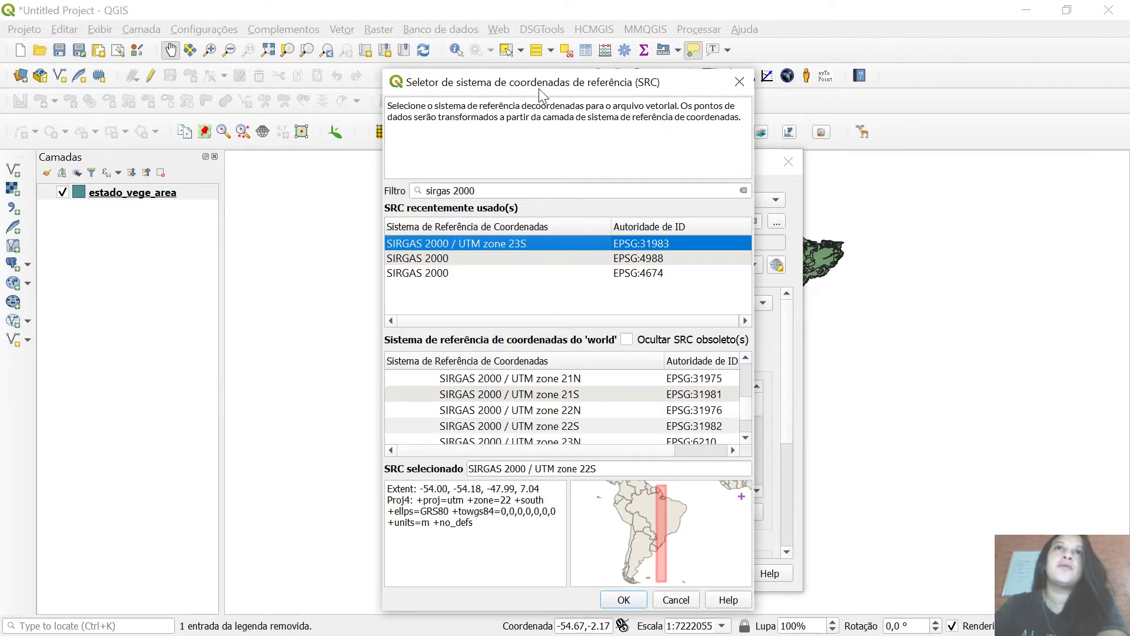
pyautogui.moveTo(539, 86); pyautogui.dragTo(531, 56)
pyautogui.click(617, 571)
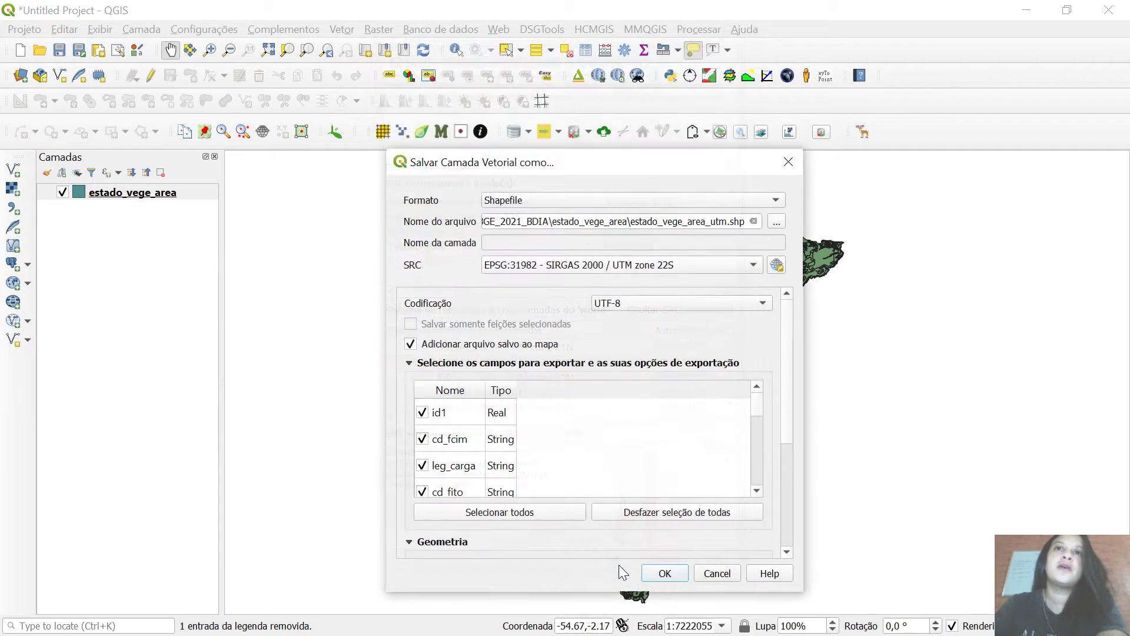
pyautogui.click(665, 573)
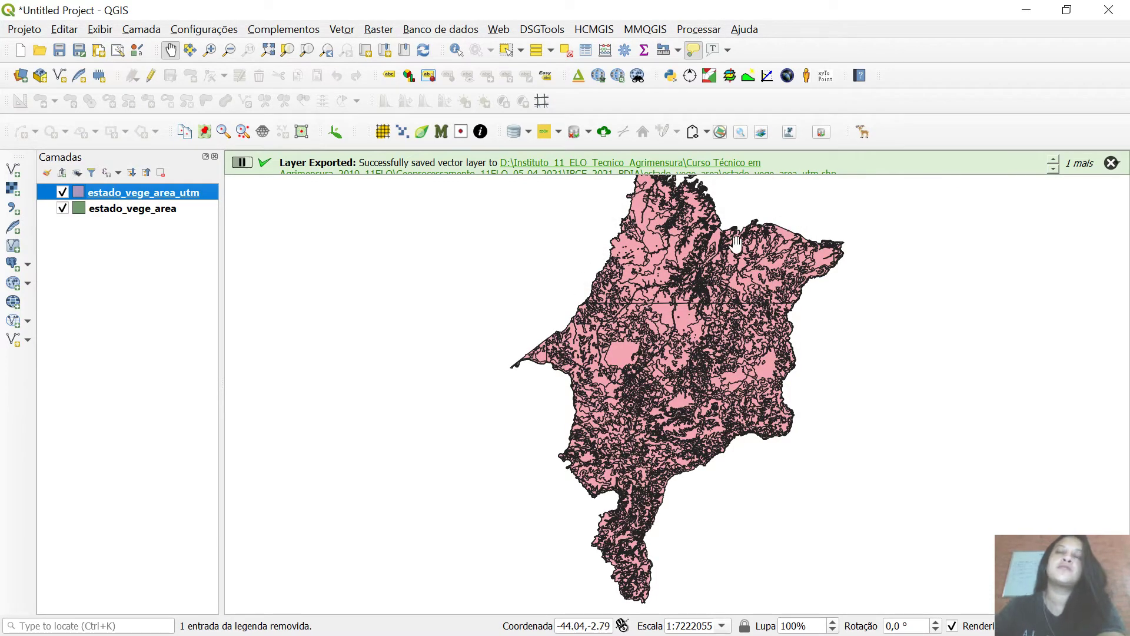
# Step: Remove the original estado_vege_area layer from the project, keeping only estado_vege_area_utm
pyautogui.click(131, 219)
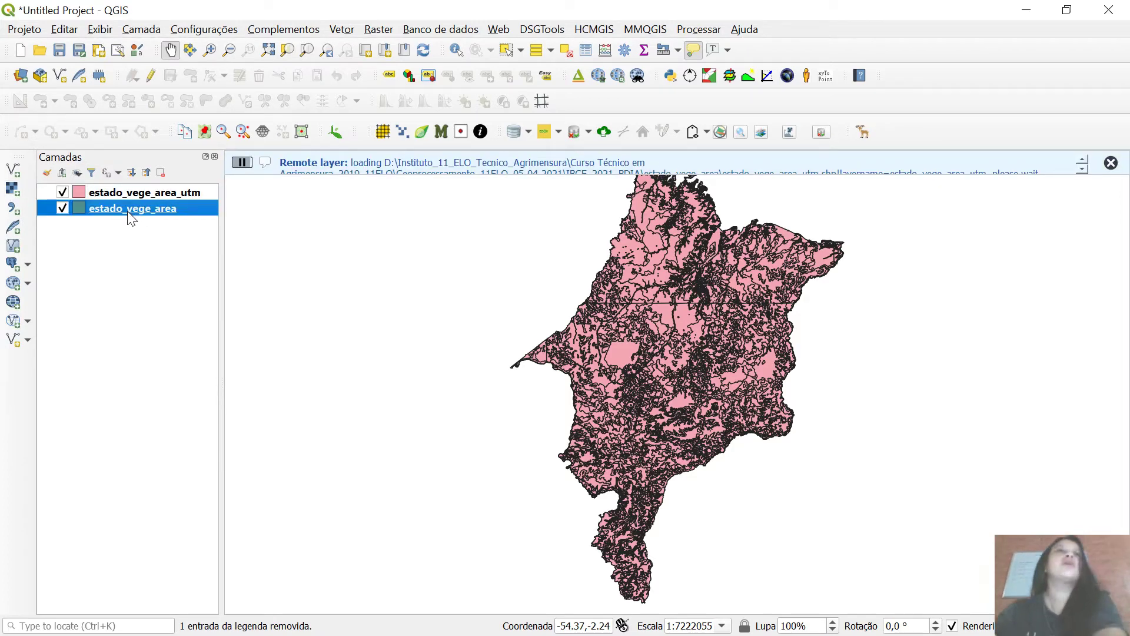
pyautogui.rightClick(143, 209)
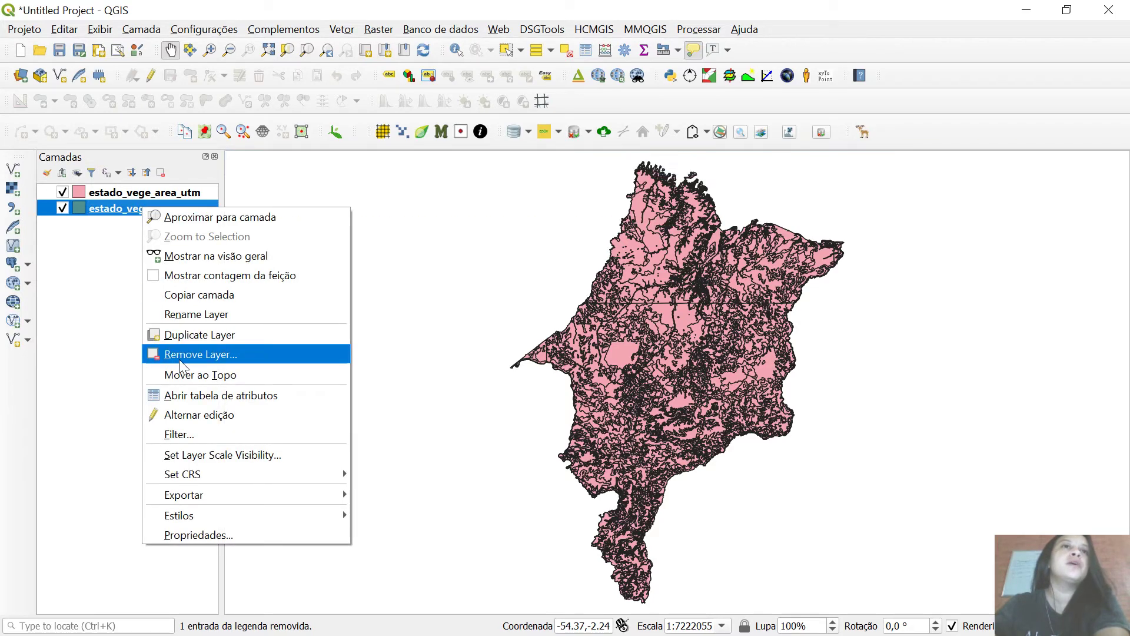
pyautogui.click(121, 213)
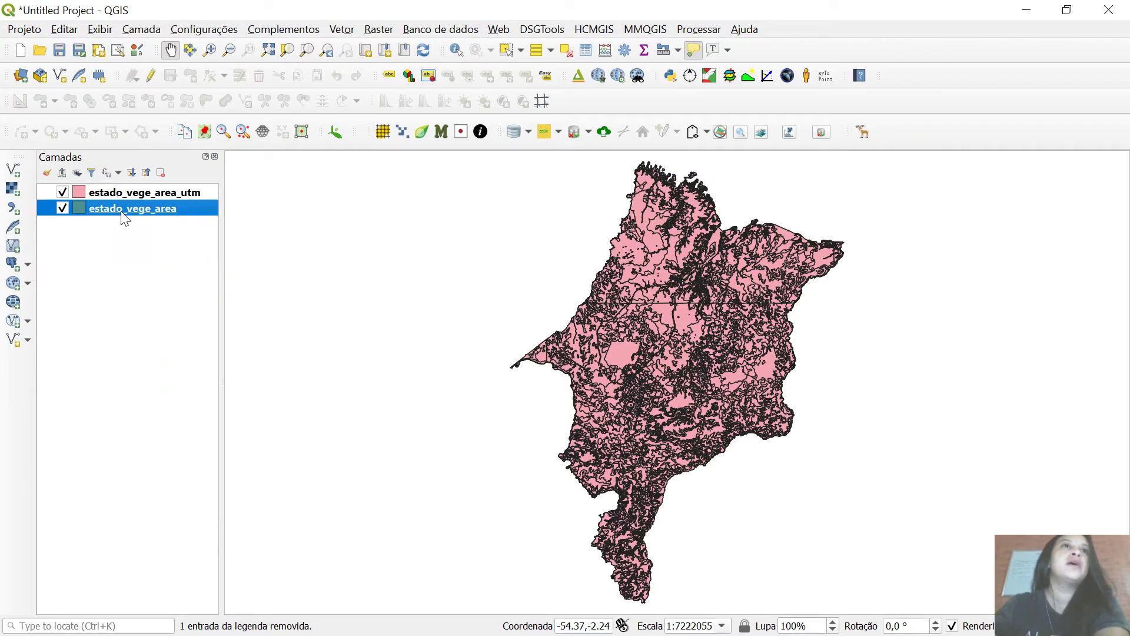
pyautogui.click(160, 173)
pyautogui.click(572, 348)
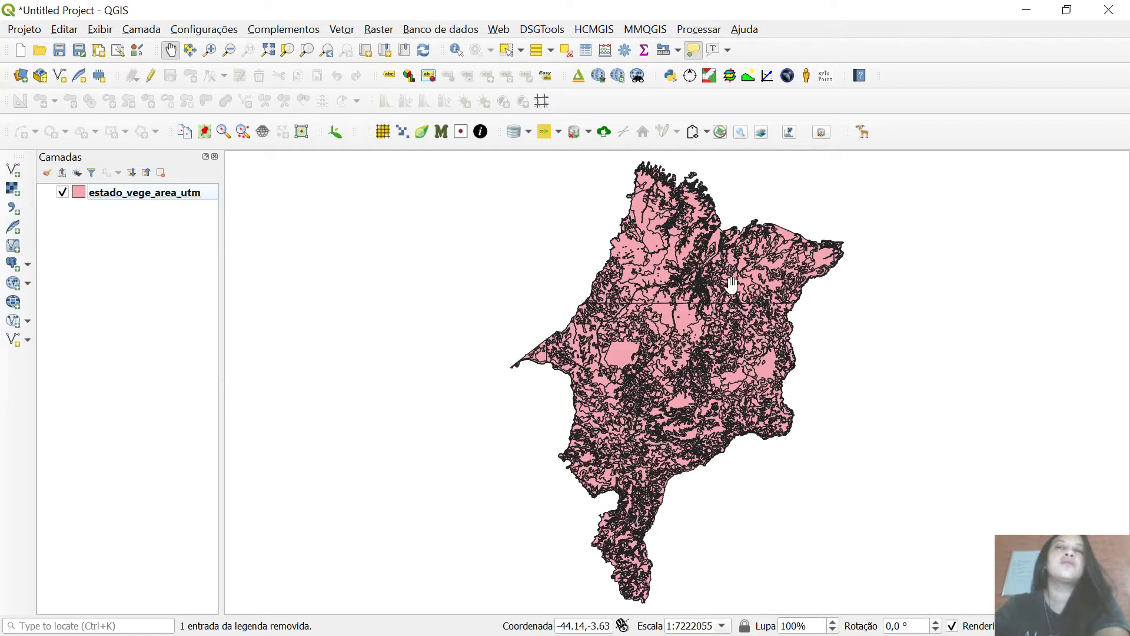
# Step: Start adding a vector layer from file and browse the datasets in the estado_vege_area folder
pyautogui.moveTo(731, 285)
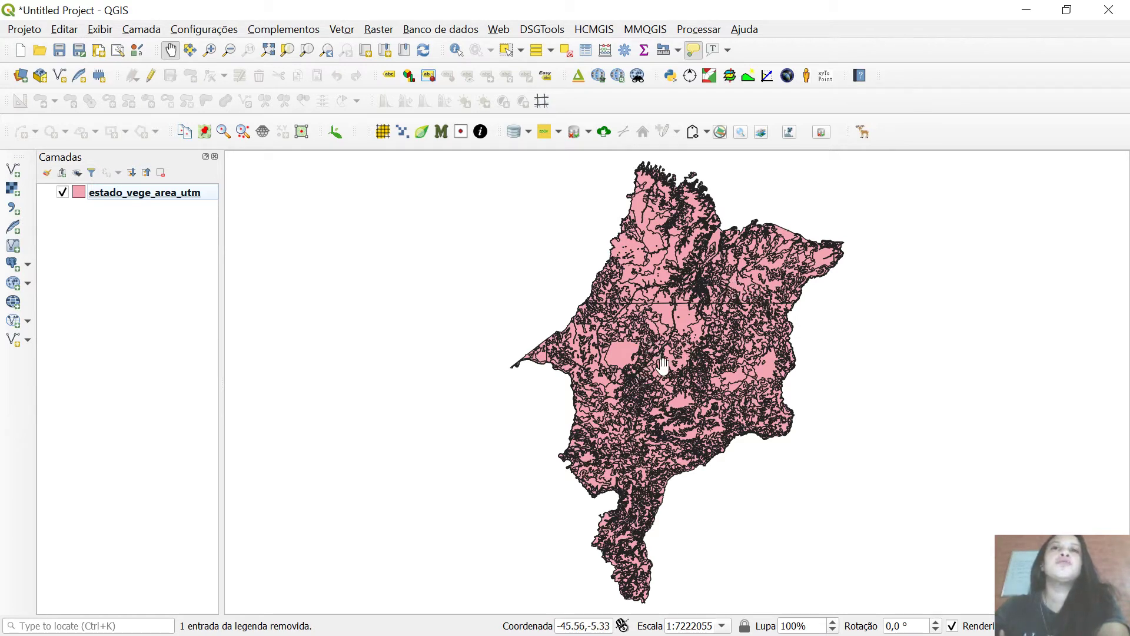
pyautogui.moveTo(663, 366)
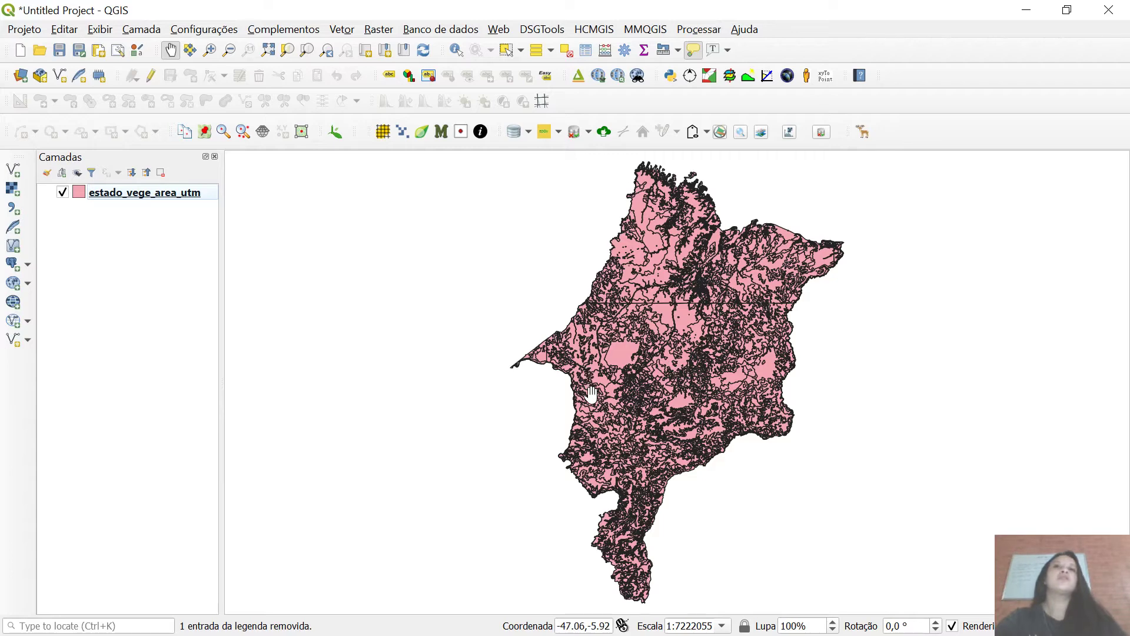
pyautogui.click(14, 171)
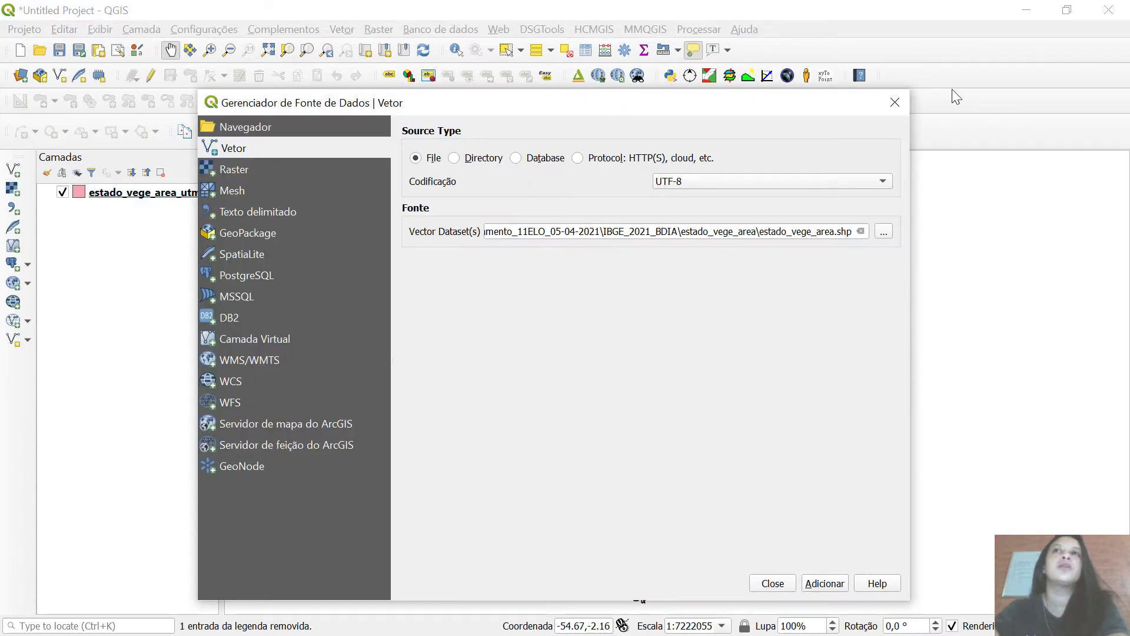
pyautogui.click(896, 101)
pyautogui.click(14, 171)
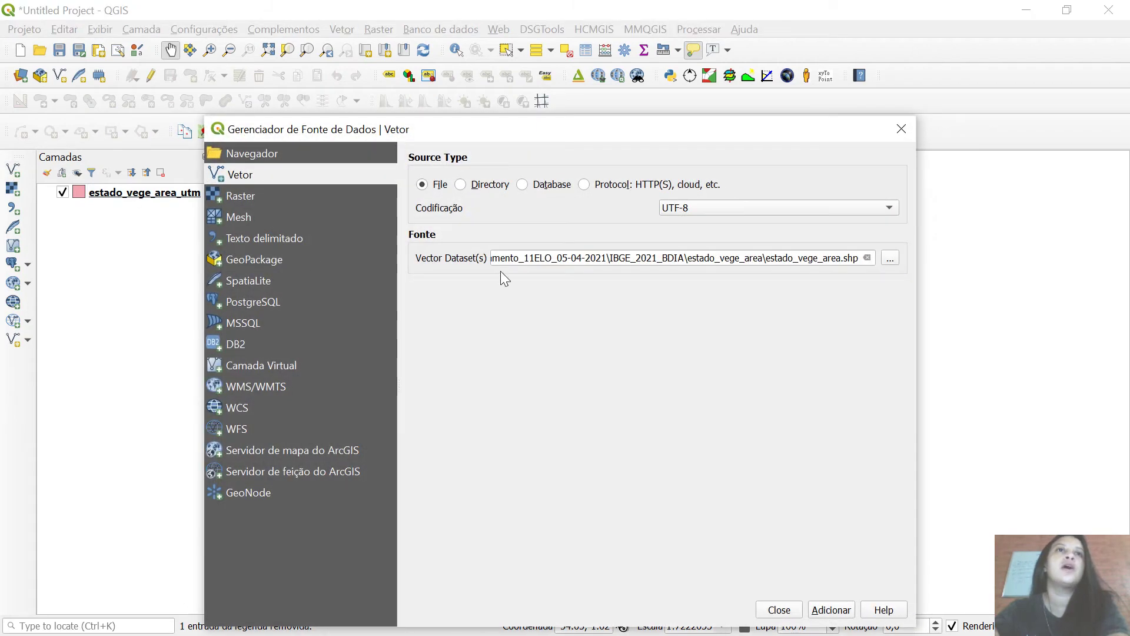
pyautogui.click(890, 259)
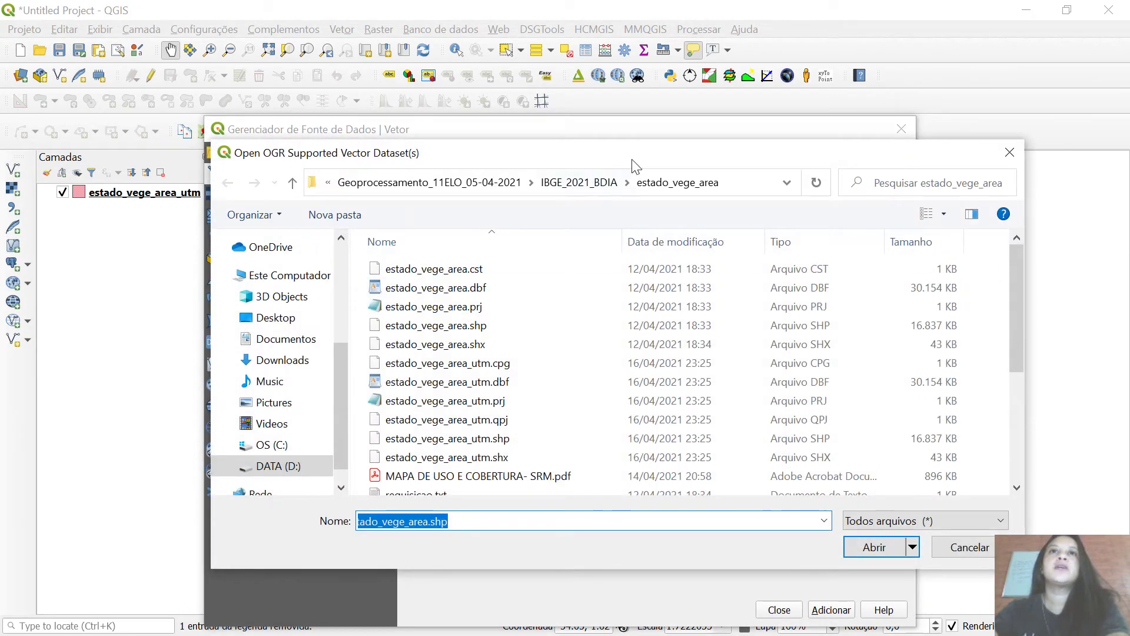
pyautogui.moveTo(630, 163); pyautogui.dragTo(610, 111)
pyautogui.scroll(-4, 448, 348)
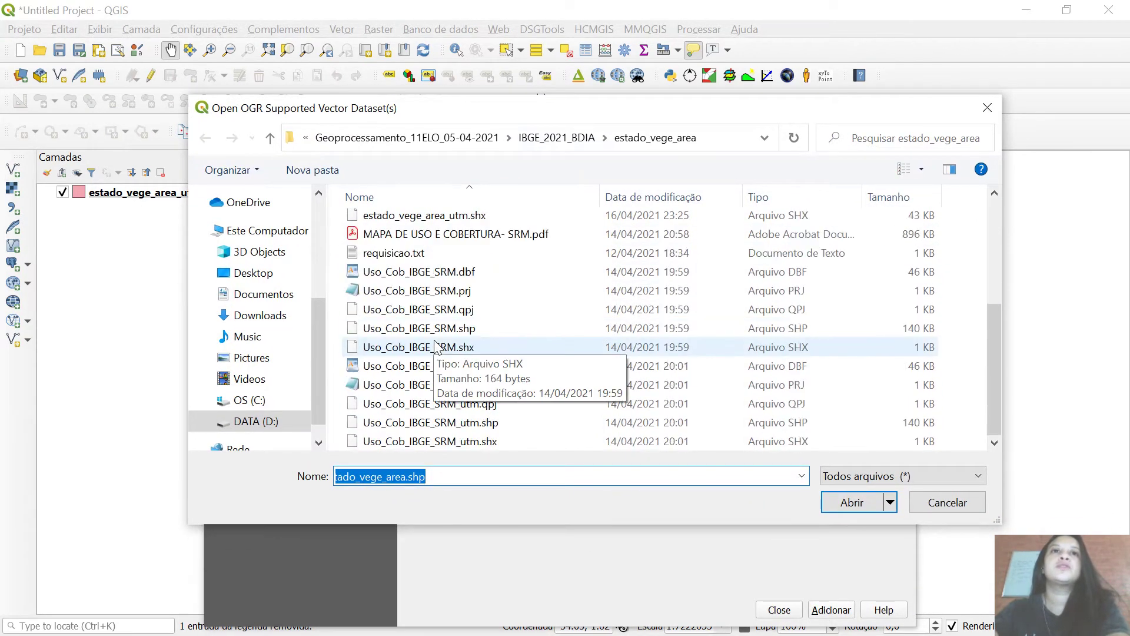
pyautogui.scroll(4, 447, 360)
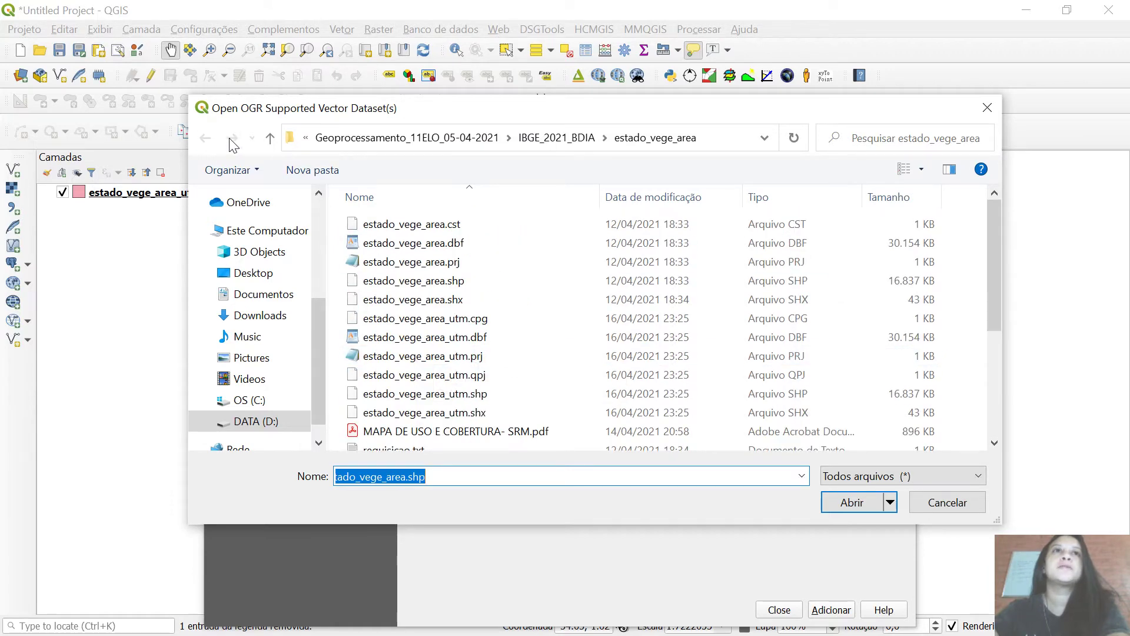
# Step: Load SRM.shp from the parent IBGE_2021_BDIA folder as a vector layer and close the data source manager
pyautogui.click(269, 140)
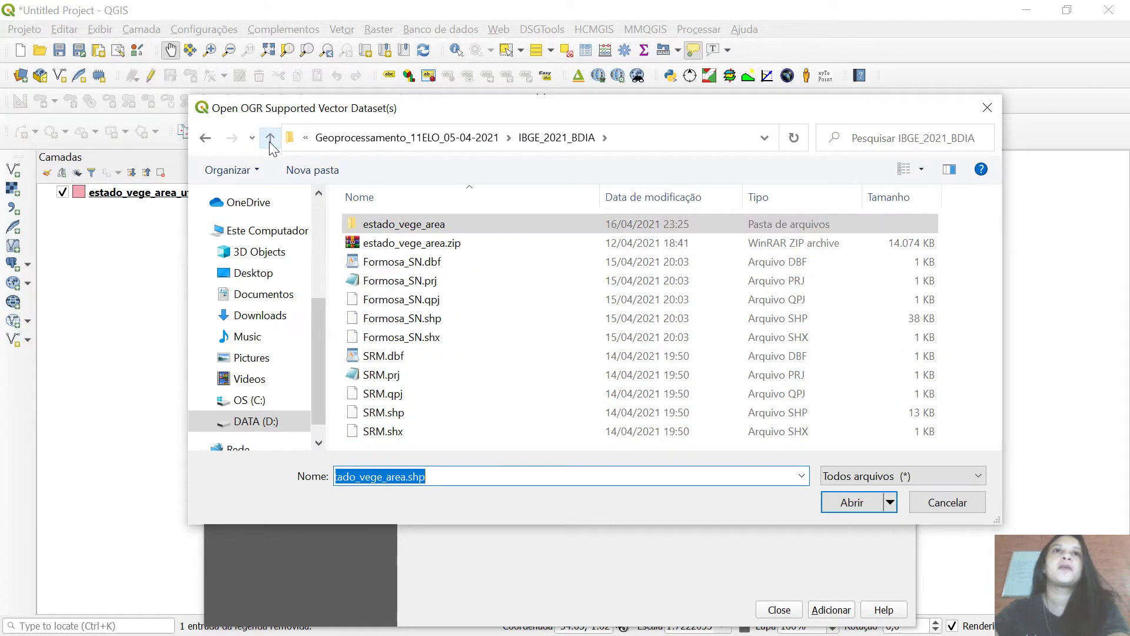
pyautogui.click(405, 414)
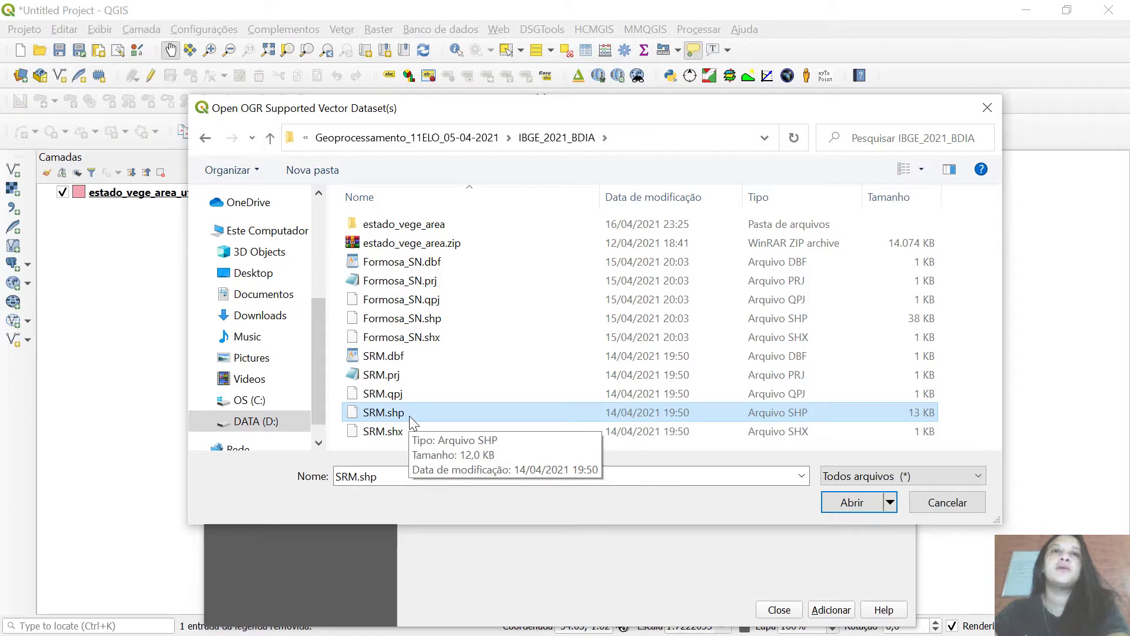
pyautogui.click(859, 499)
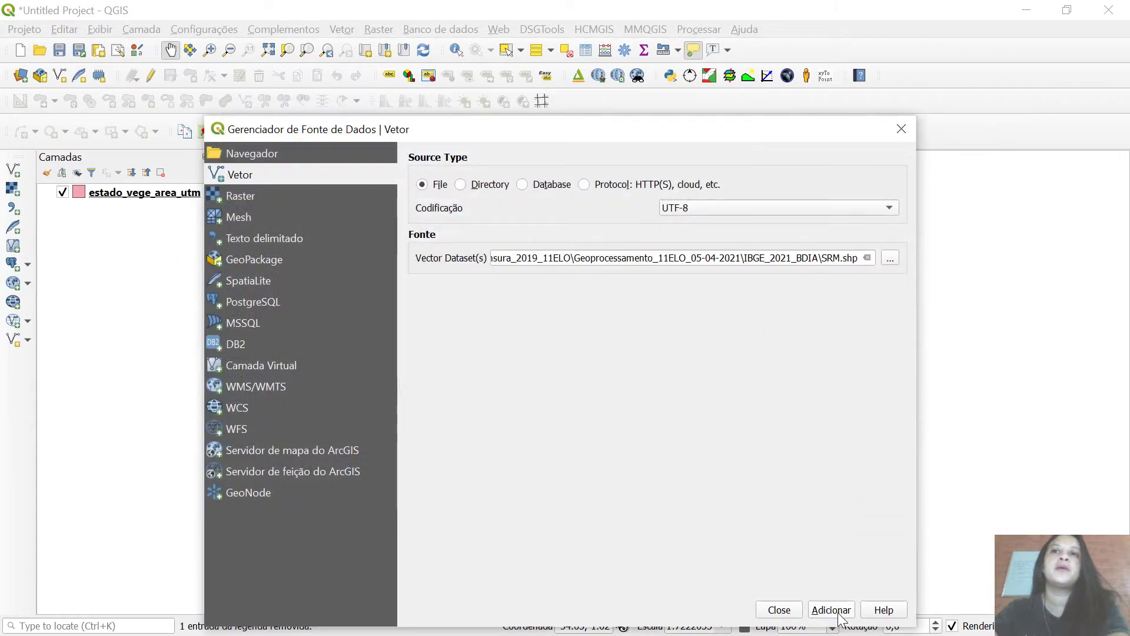
pyautogui.click(838, 615)
pyautogui.click(780, 610)
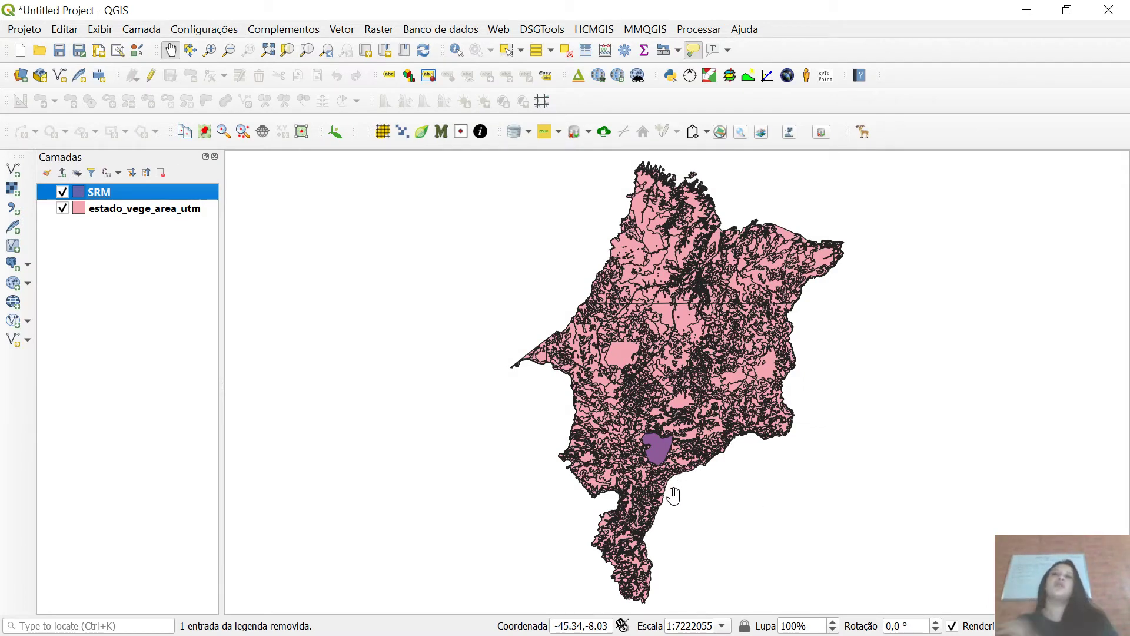
# Step: Check the coordinate reference system of the SRM layer in its layer properties and close them
pyautogui.rightClick(105, 192)
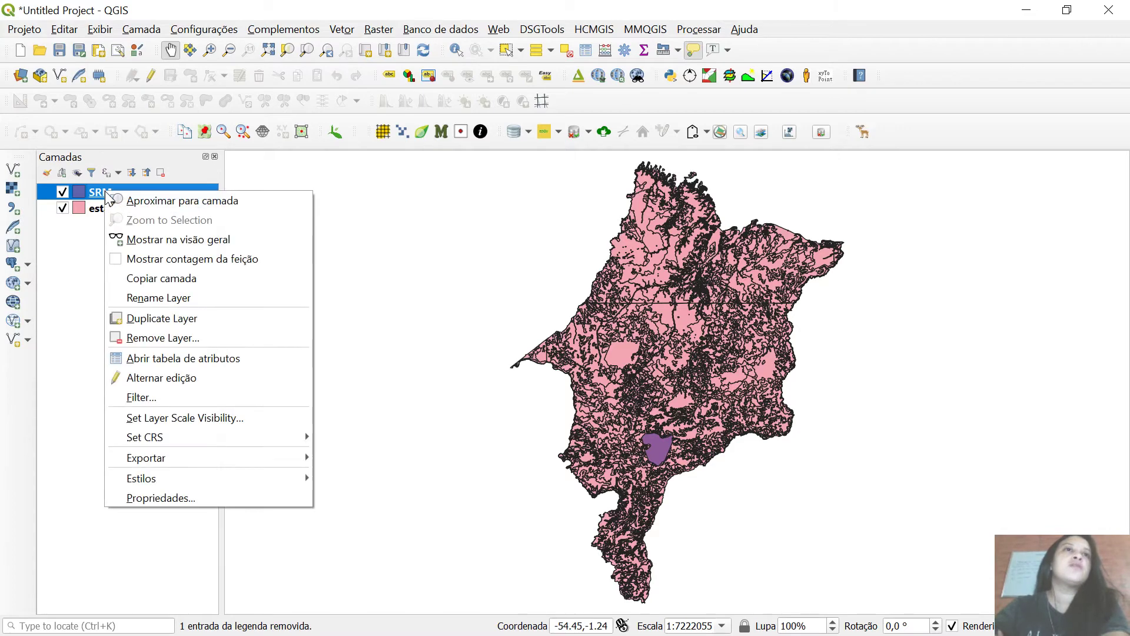
pyautogui.click(98, 190)
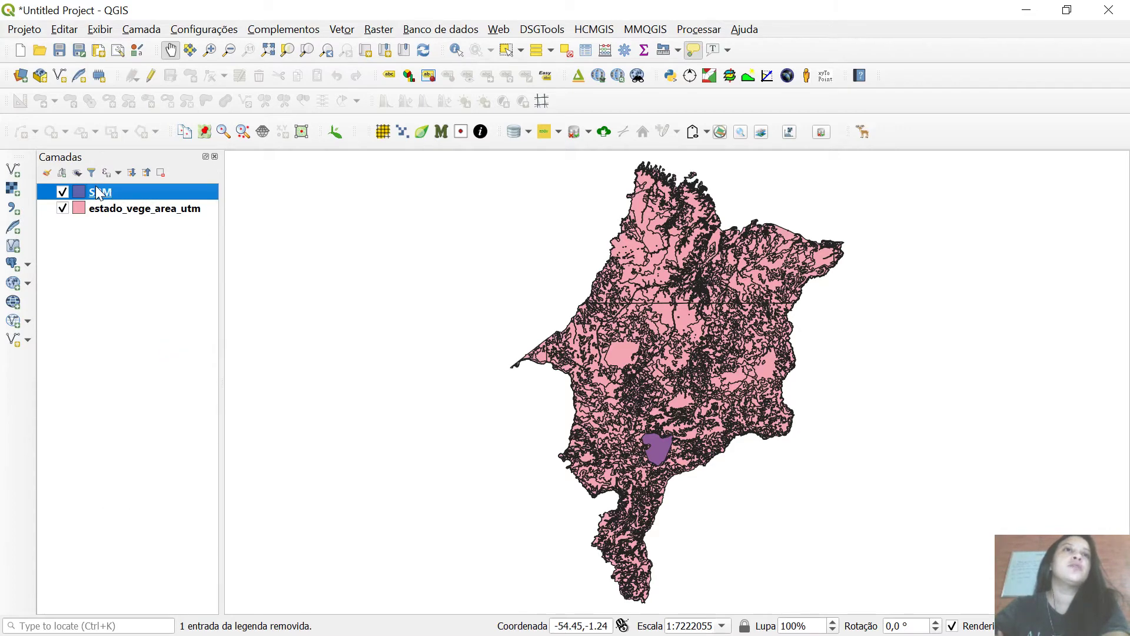
pyautogui.rightClick(98, 191)
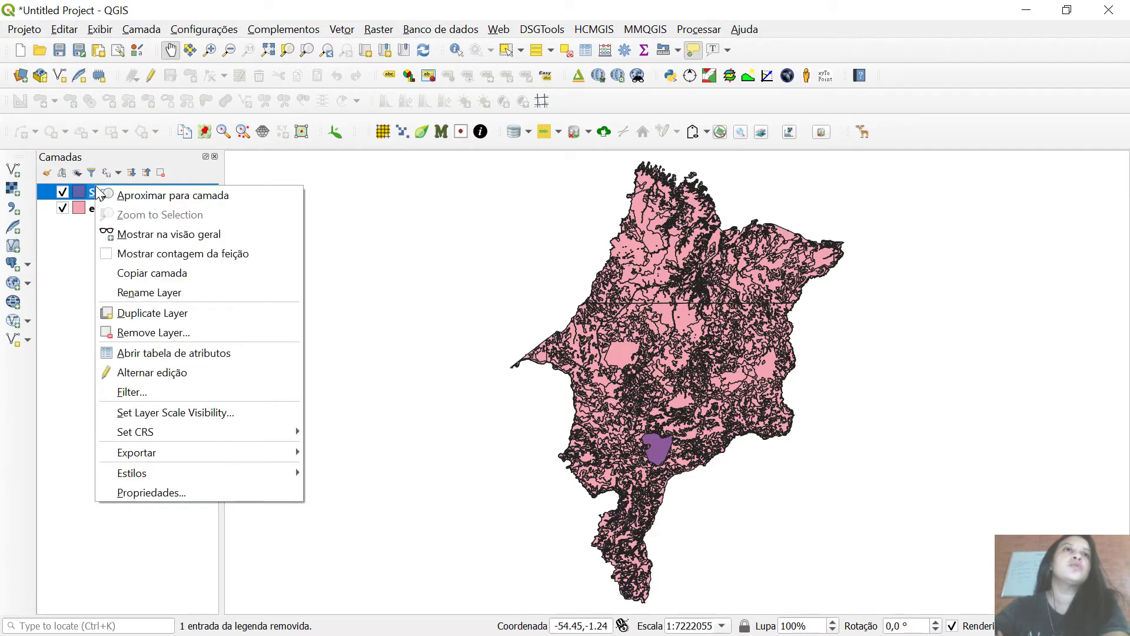
pyautogui.click(150, 492)
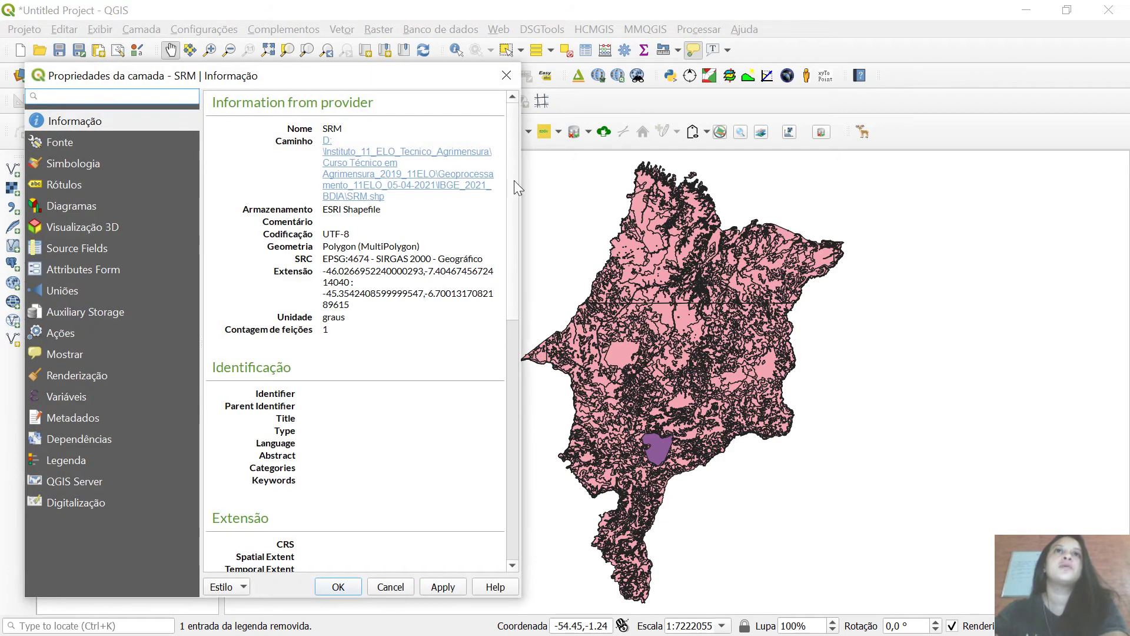
pyautogui.moveTo(521, 187); pyautogui.dragTo(817, 241)
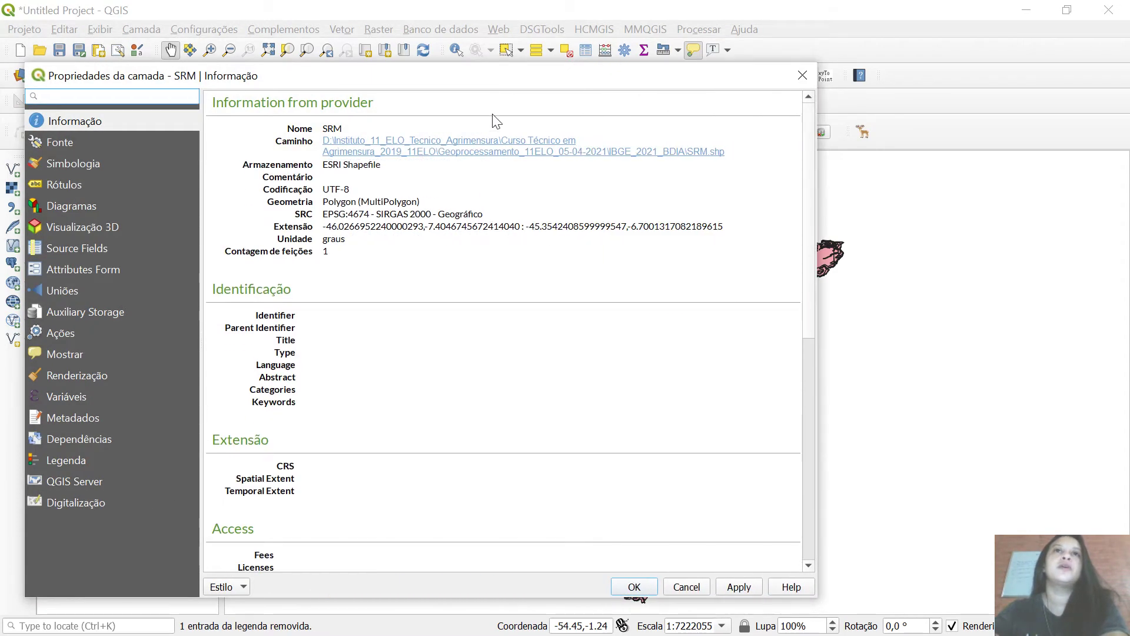
pyautogui.moveTo(491, 73); pyautogui.dragTo(630, 72)
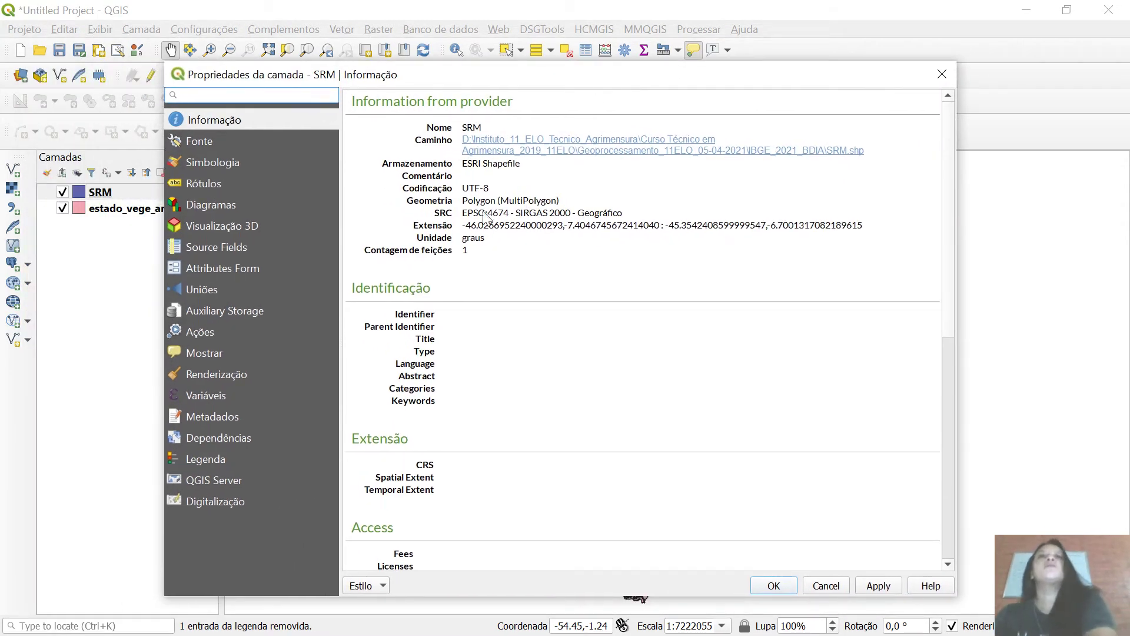
pyautogui.moveTo(437, 215); pyautogui.dragTo(632, 223)
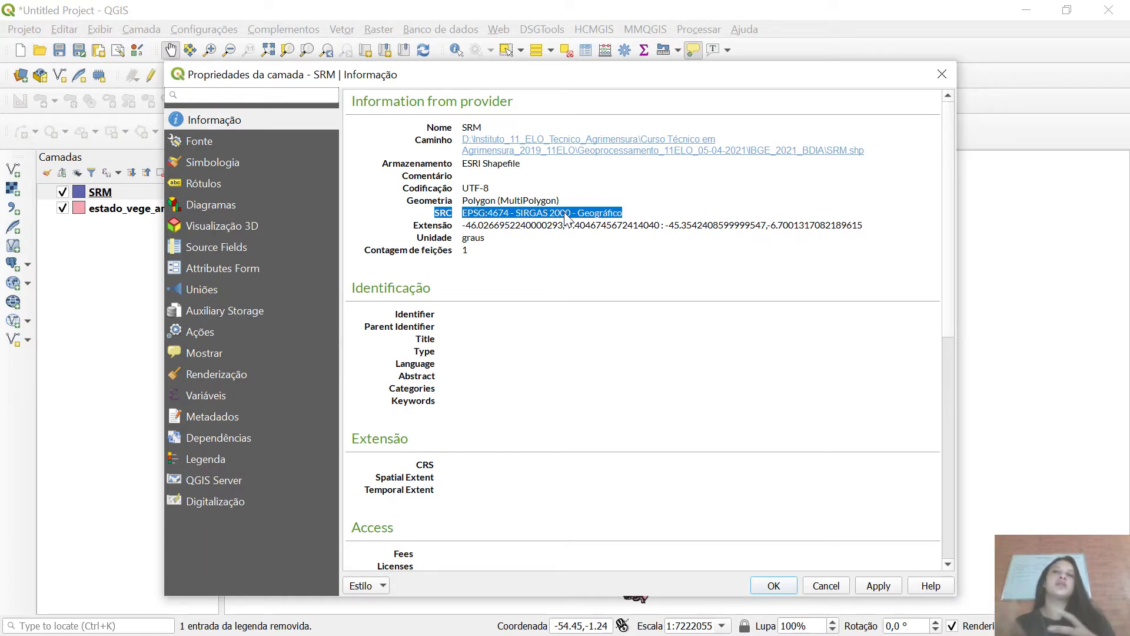
pyautogui.click(942, 74)
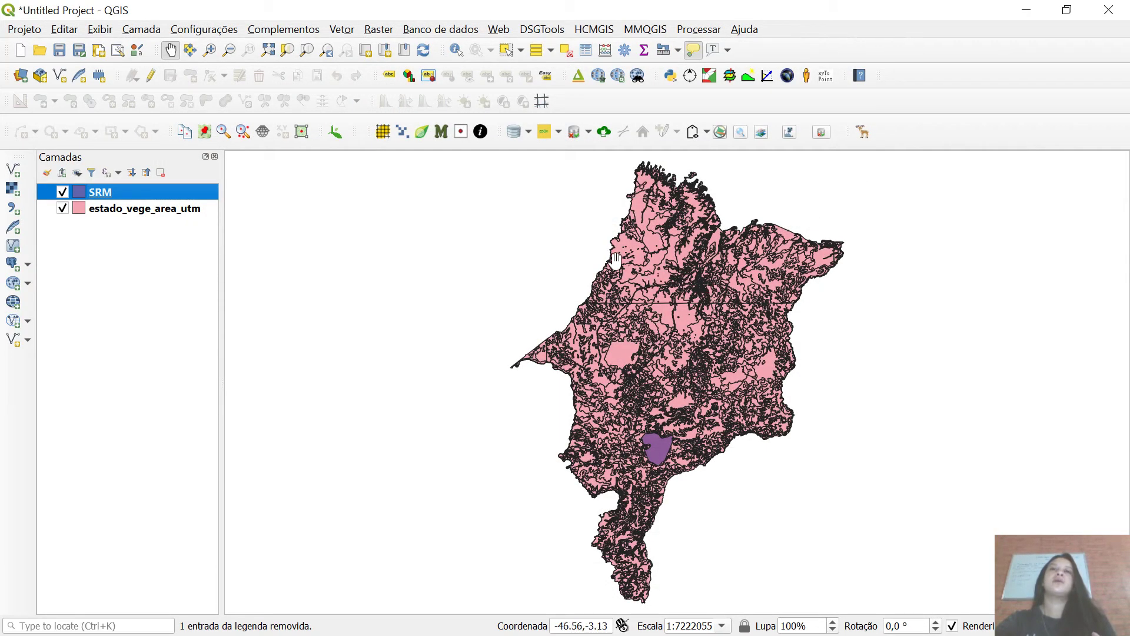
# Step: Start exporting the SRM layer as a shapefile with SIRGAS 2000 / UTM zone 23S (EPSG:31983) as its reference system
pyautogui.click(162, 216)
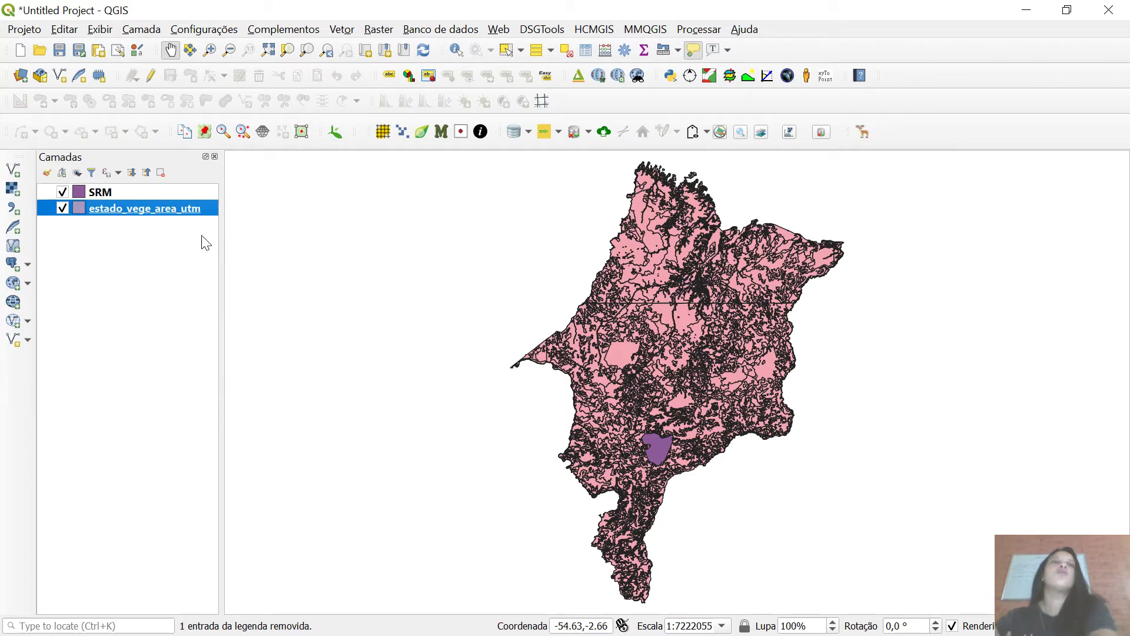
pyautogui.click(105, 196)
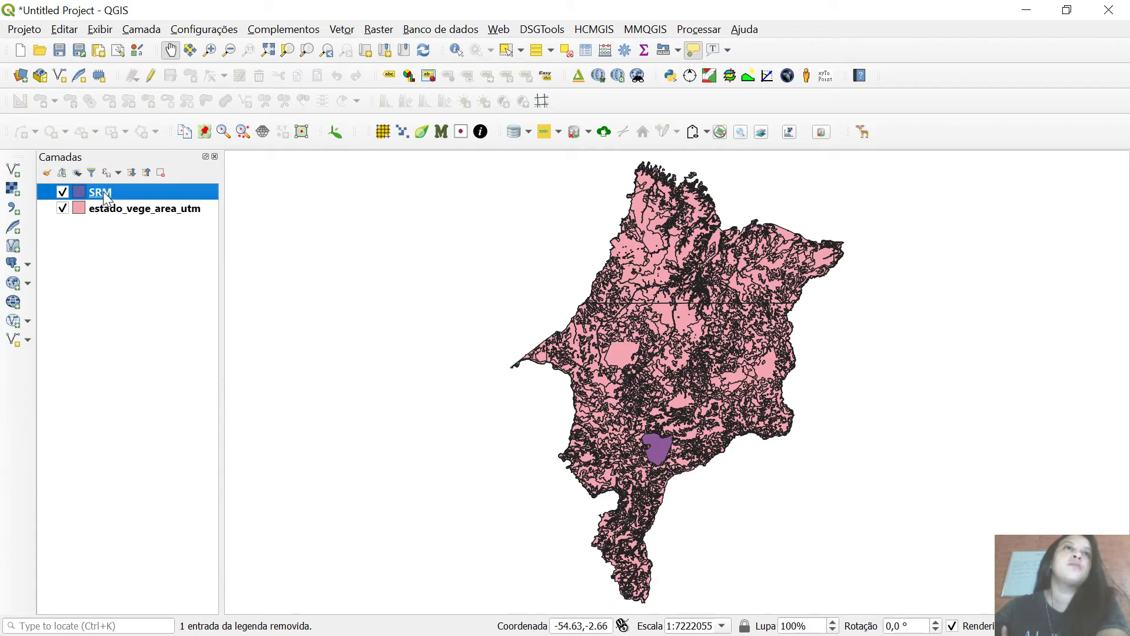
pyautogui.rightClick(107, 199)
pyautogui.moveTo(276, 460)
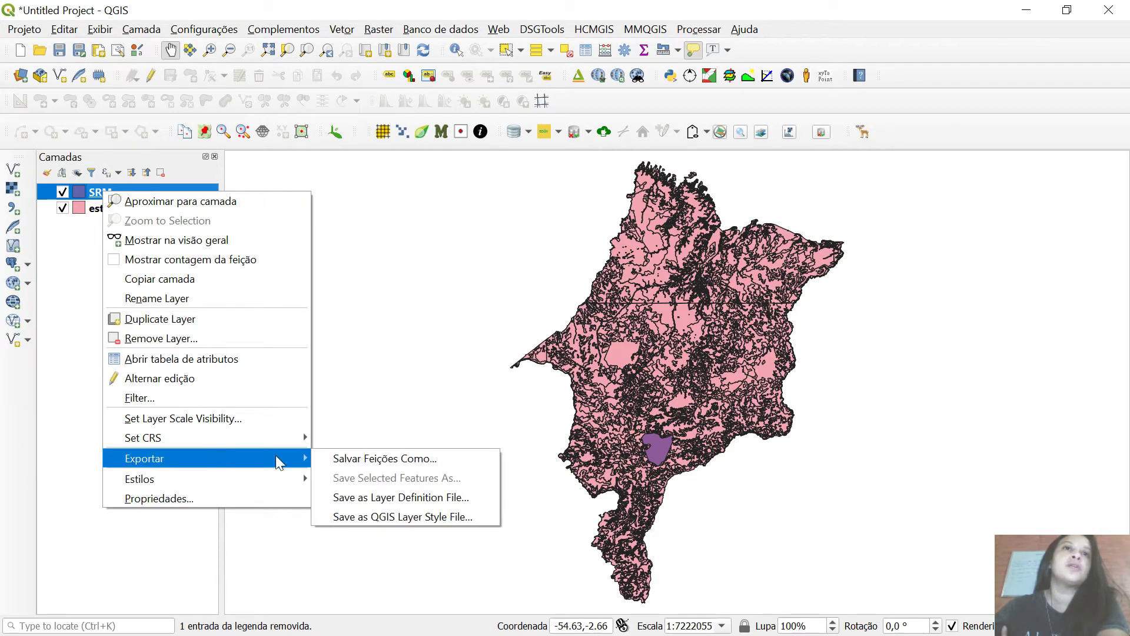
pyautogui.click(352, 456)
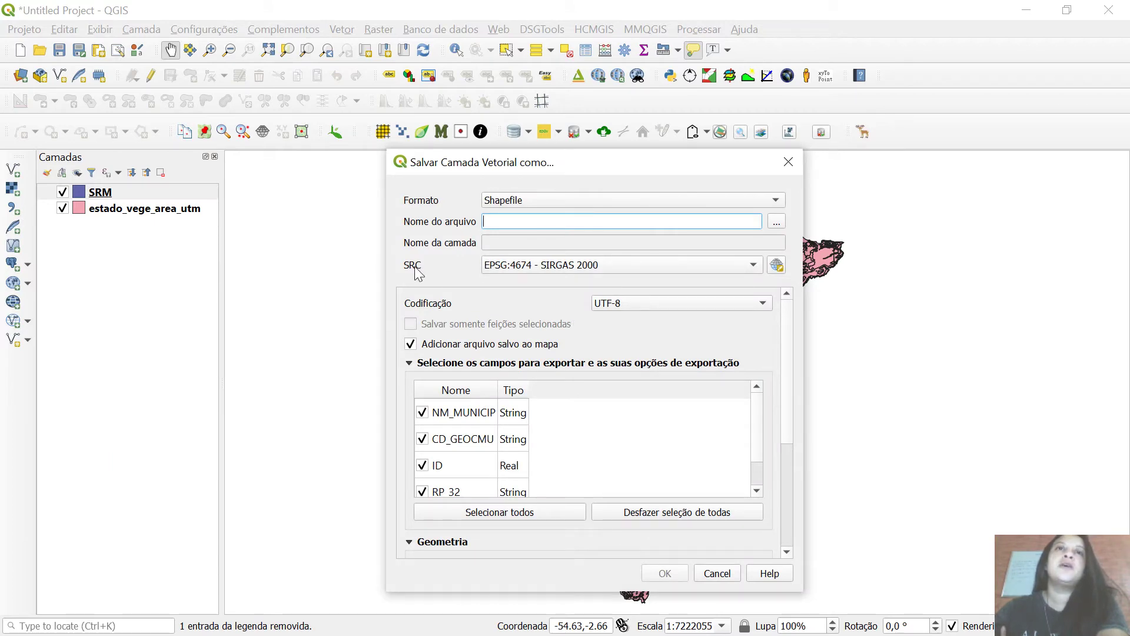
pyautogui.click(777, 266)
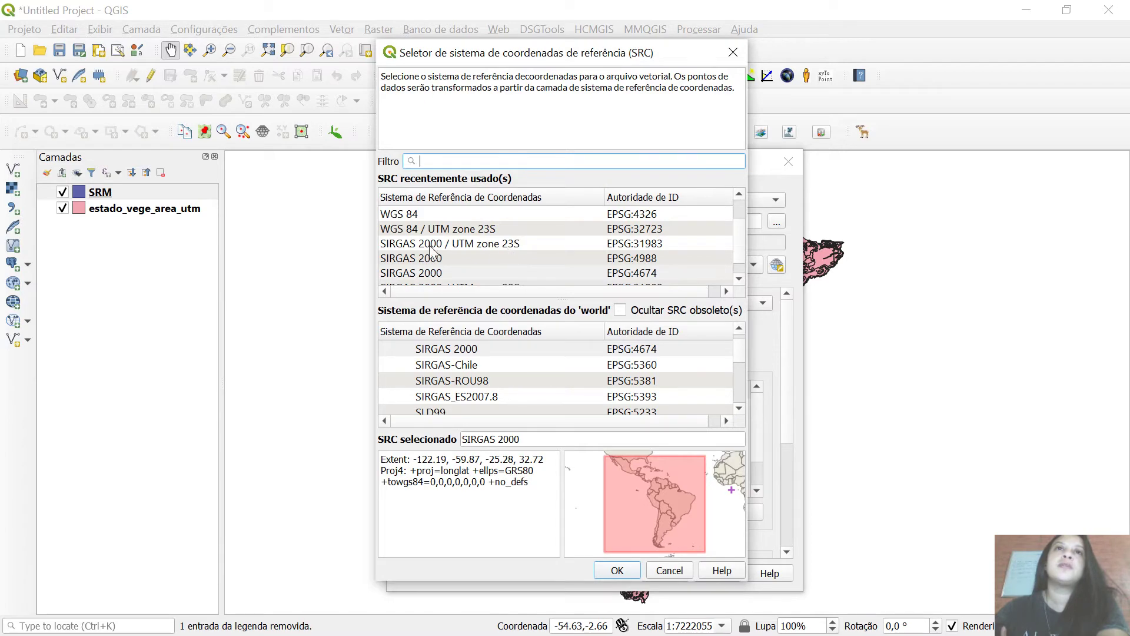
pyautogui.click(518, 246)
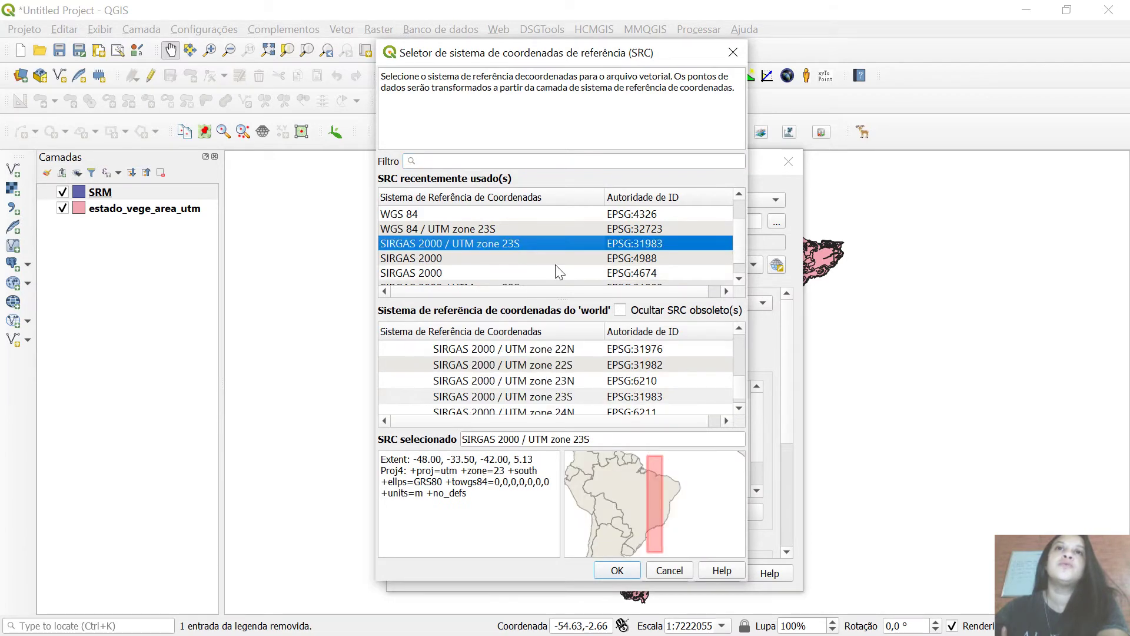
pyautogui.click(618, 572)
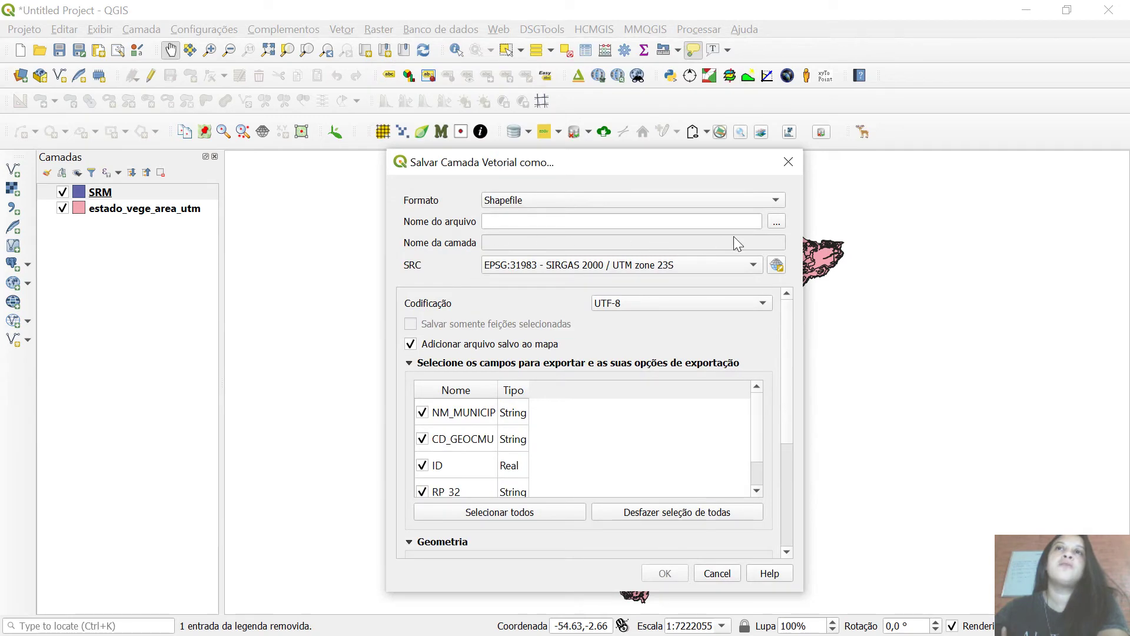
# Step: Choose the IBGE_2021_BDIA folder for the exported shapefile and name it SRM_utm, based on the existing SRM.shp name
pyautogui.click(772, 224)
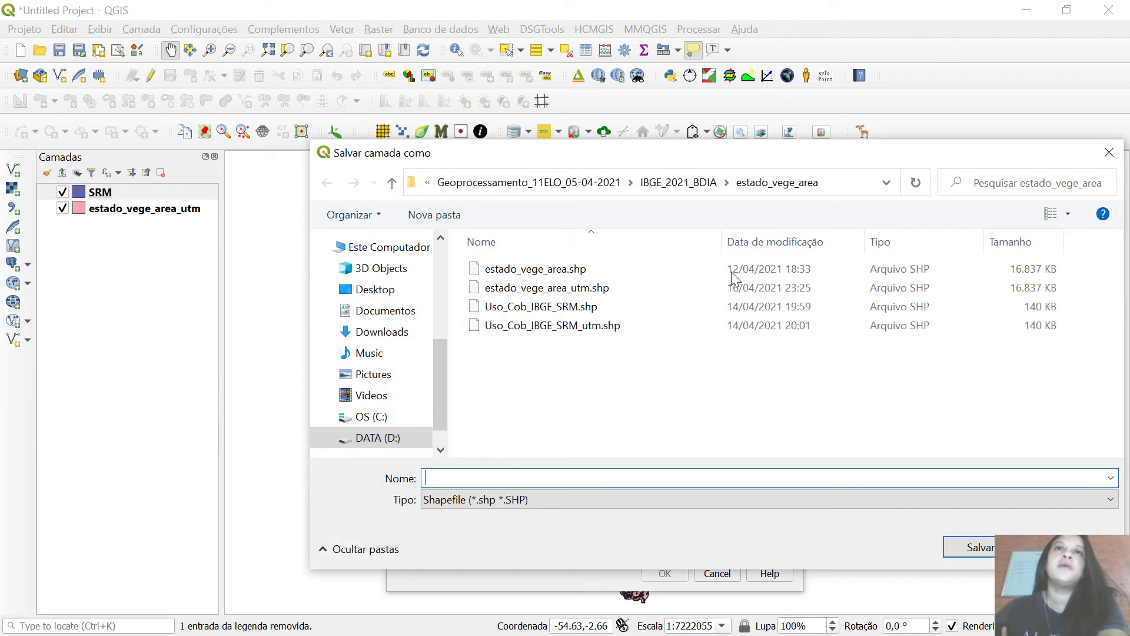
pyautogui.click(662, 185)
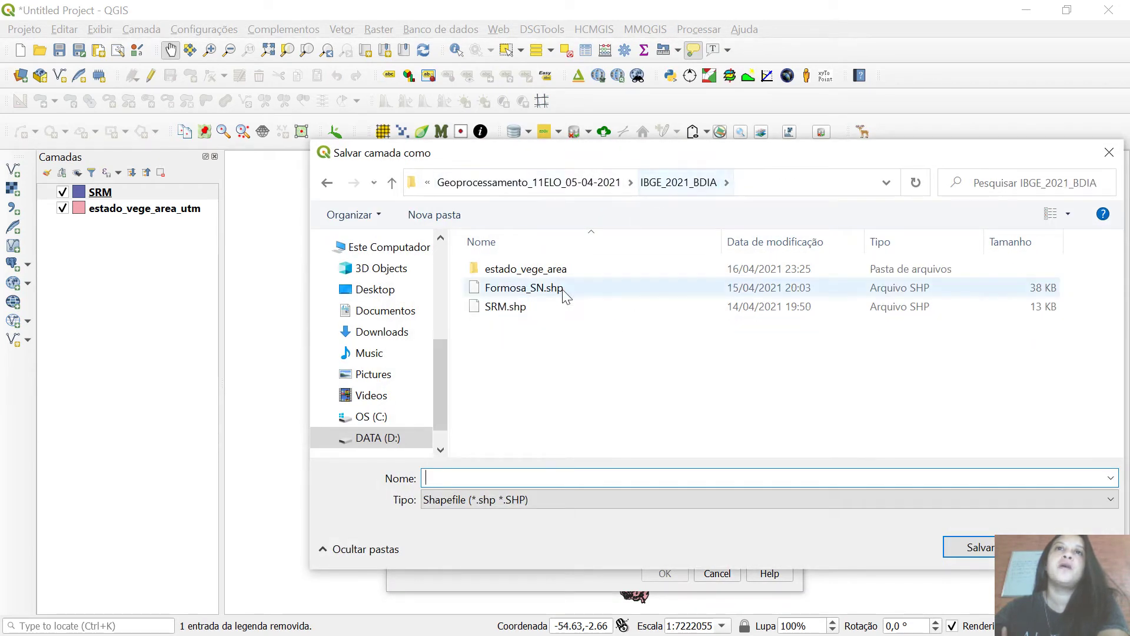
pyautogui.click(506, 307)
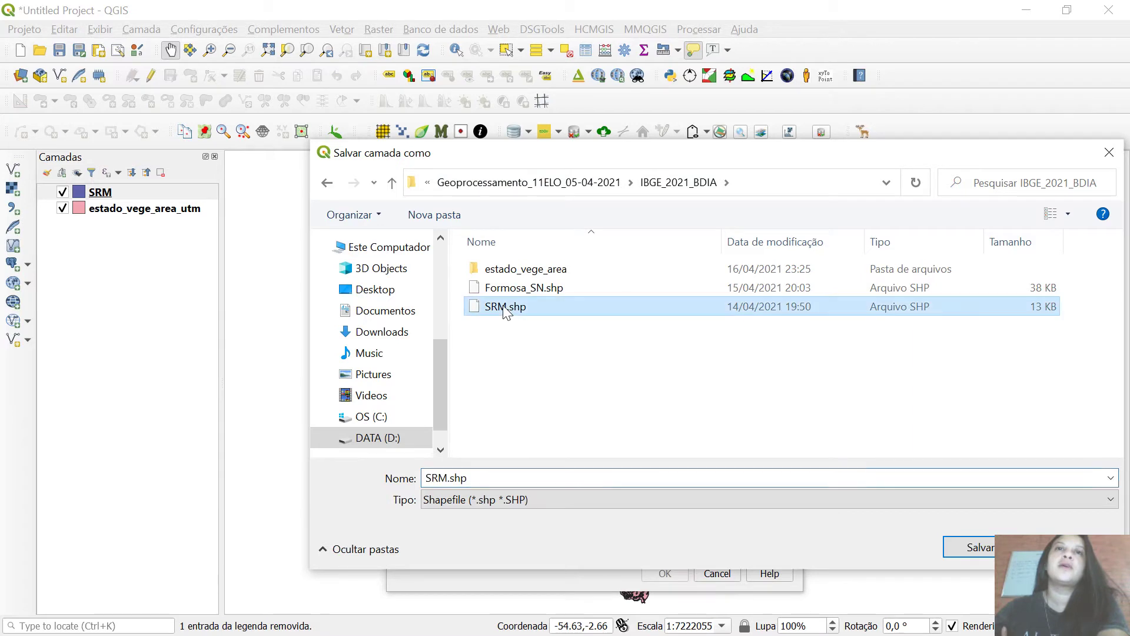
pyautogui.click(506, 476)
pyautogui.click(506, 476)
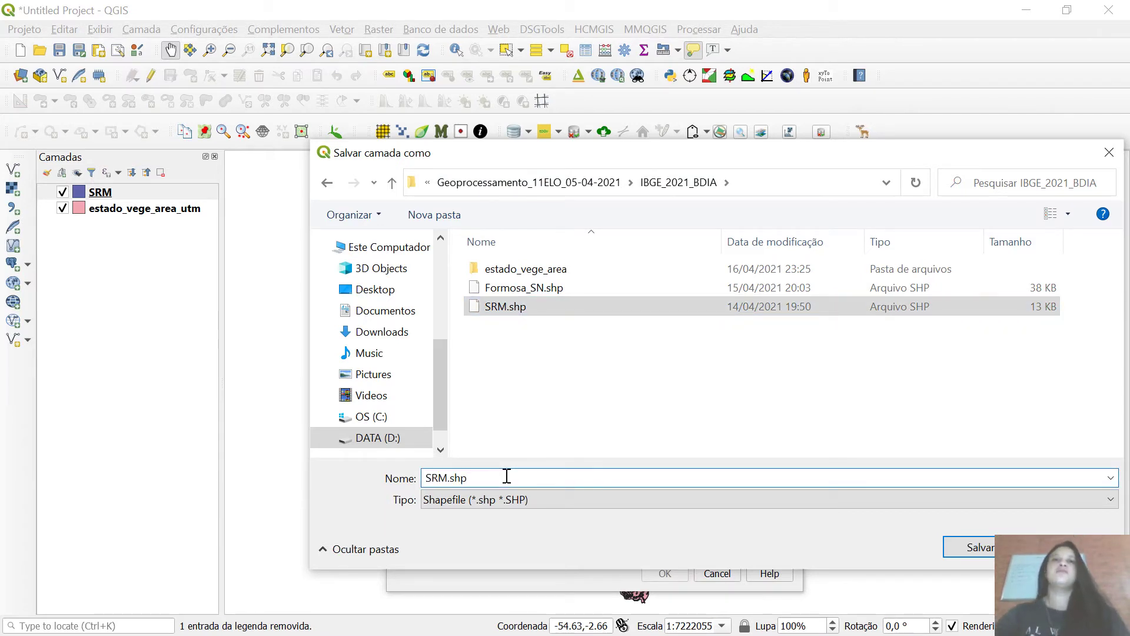
pyautogui.press('BackSpace')
pyautogui.press('BackSpace')
pyautogui.press('BackSpace')
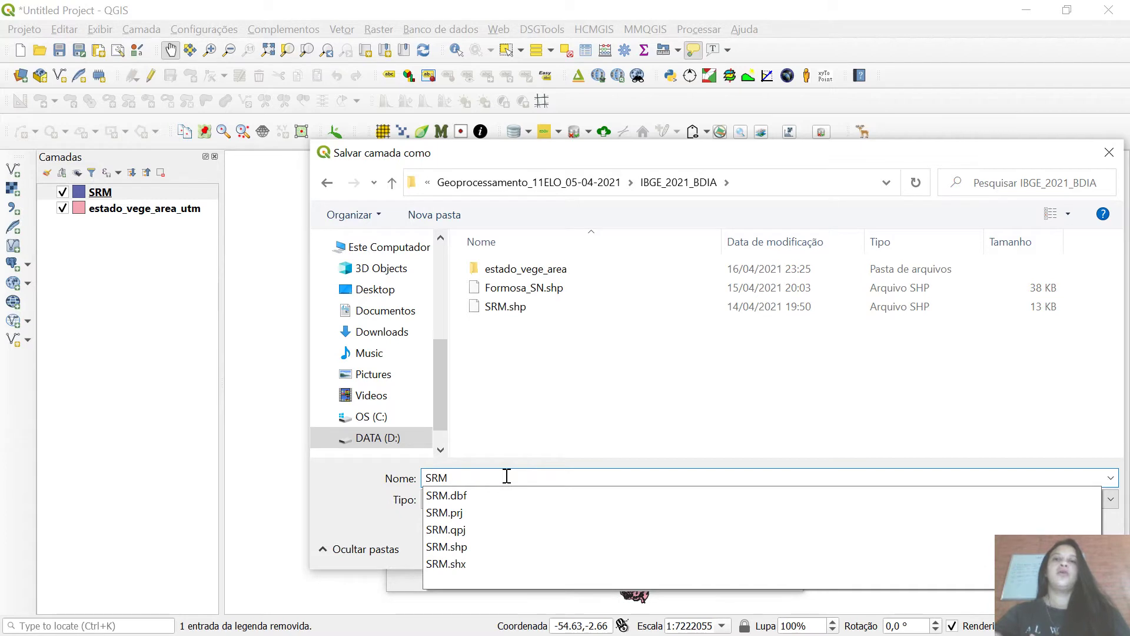
pyautogui.write('_utm')
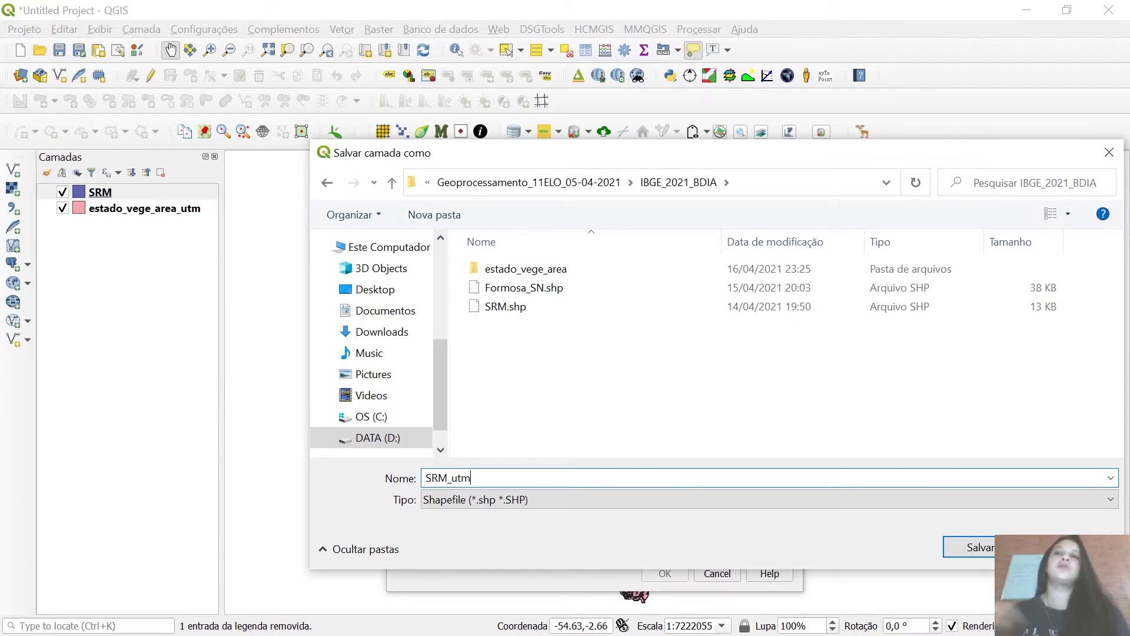
# Step: Try SRM_metros as the output file name and restore the name SRM_utm
pyautogui.press('BackSpace')
pyautogui.press('BackSpace')
pyautogui.press('BackSpace')
pyautogui.write('me')
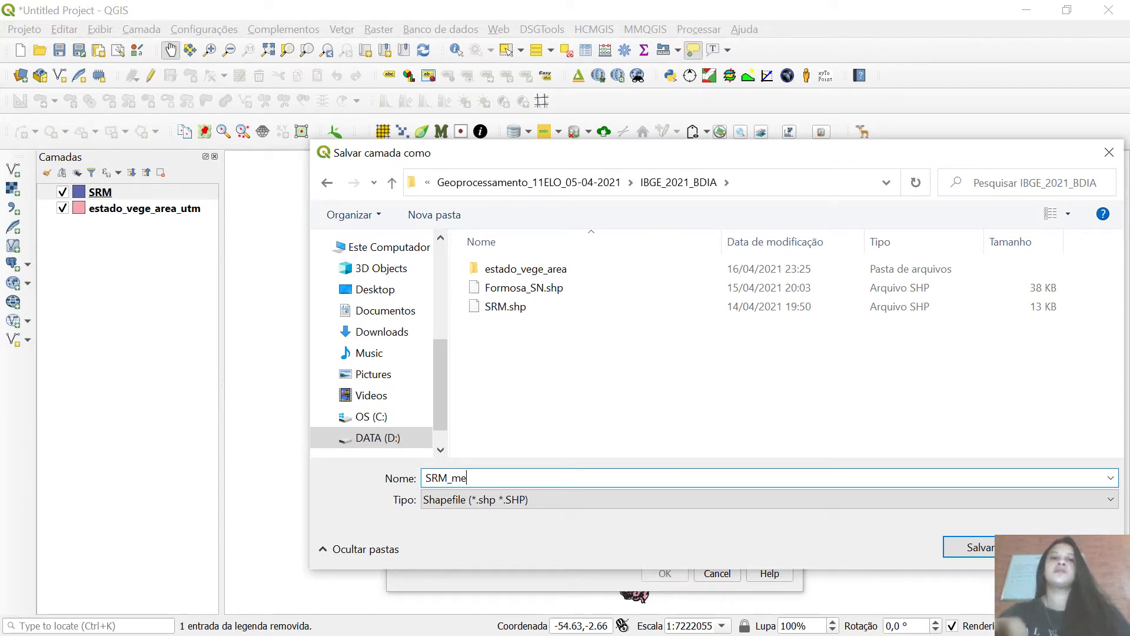
pyautogui.write('str')
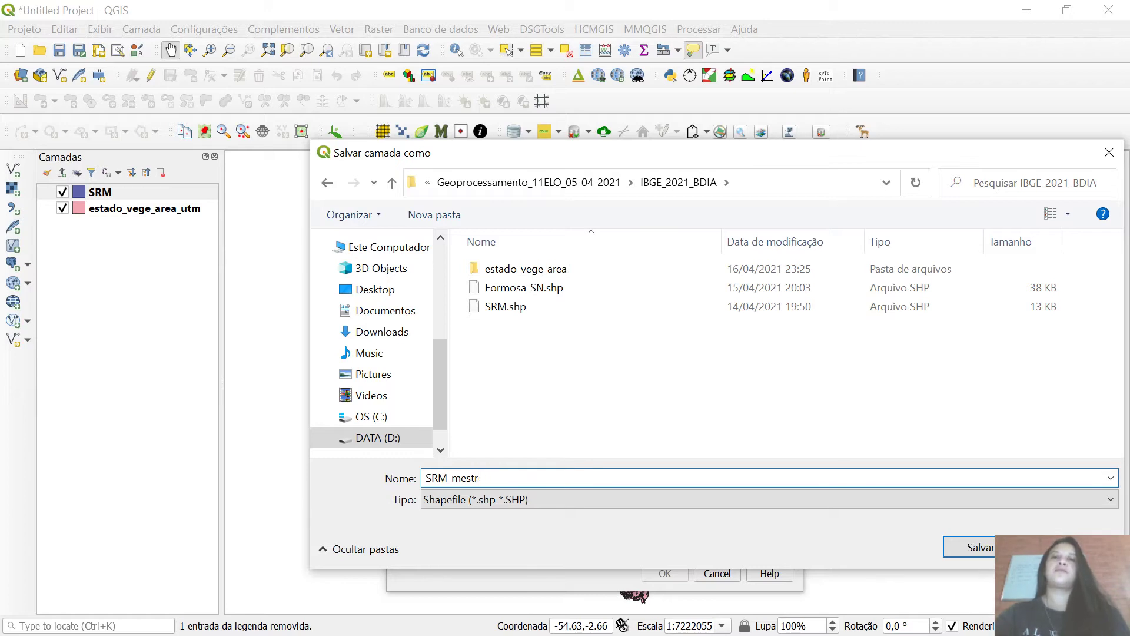
pyautogui.write('ostros')
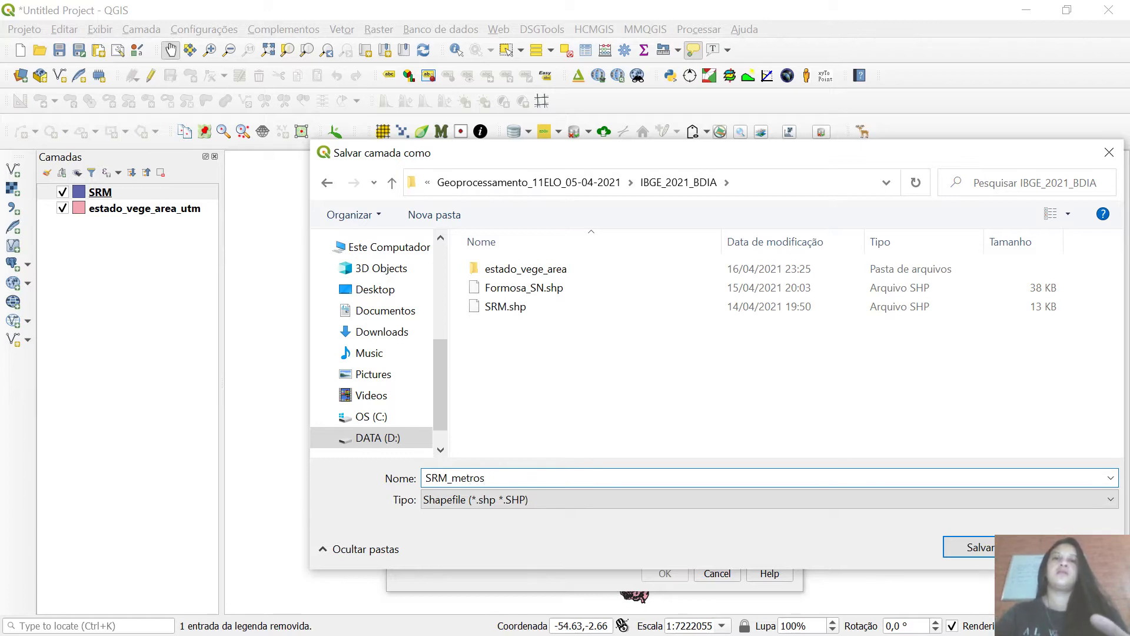
pyautogui.press('BackSpace')
pyautogui.press('BackSpace')
pyautogui.press('BackSpace')
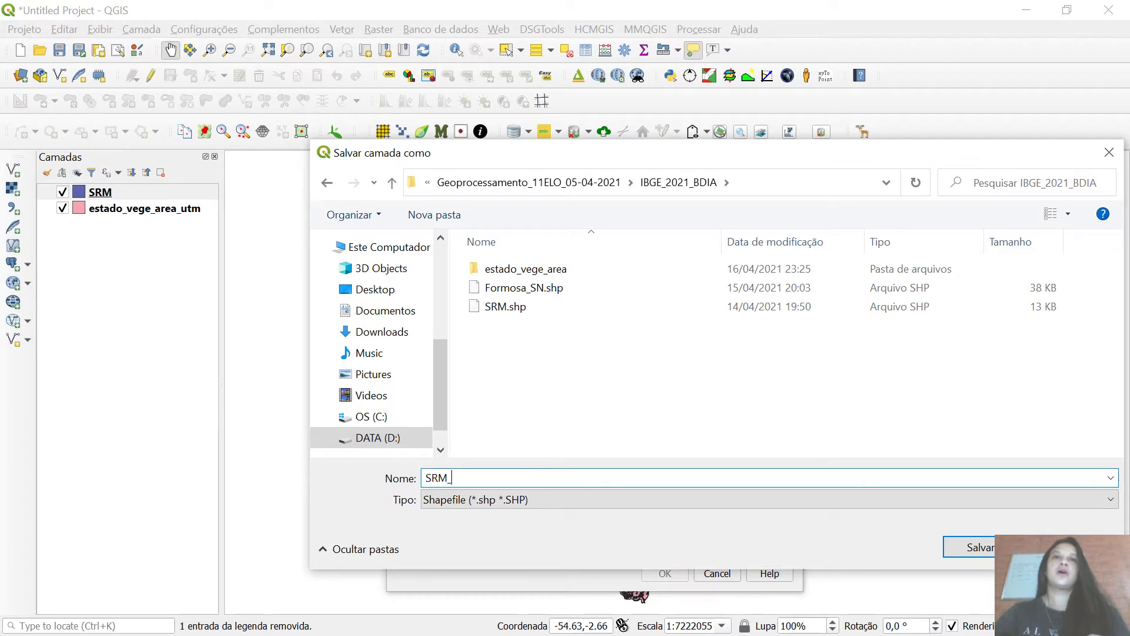
pyautogui.write('utm')
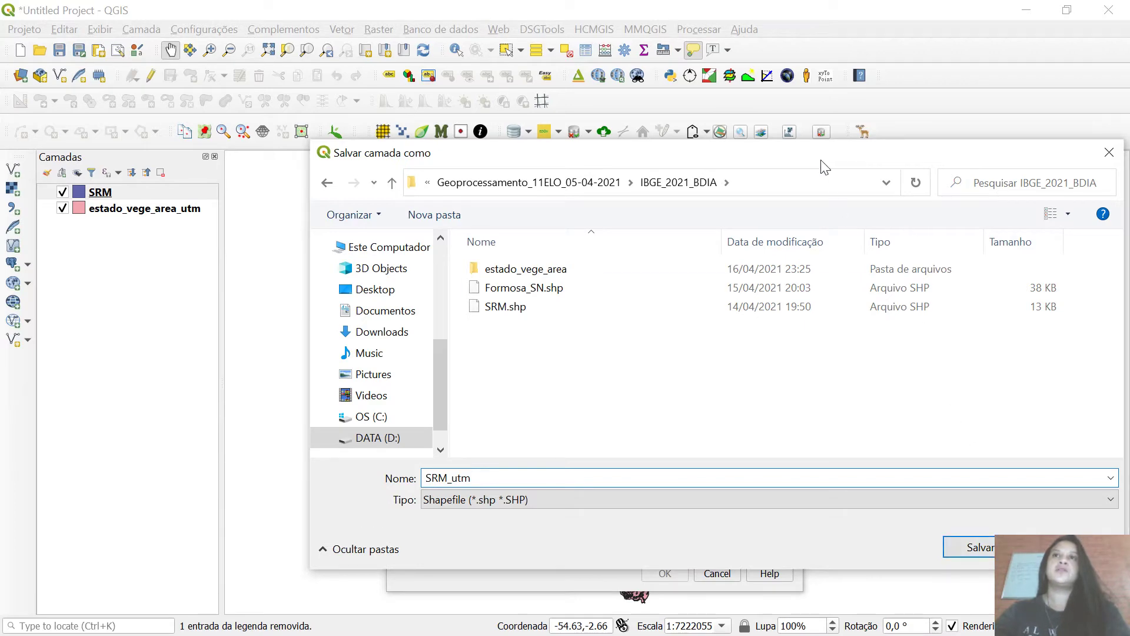
# Step: Accept SRM_utm as the output file and run the shapefile export
pyautogui.moveTo(825, 166); pyautogui.dragTo(749, 145)
pyautogui.click(934, 527)
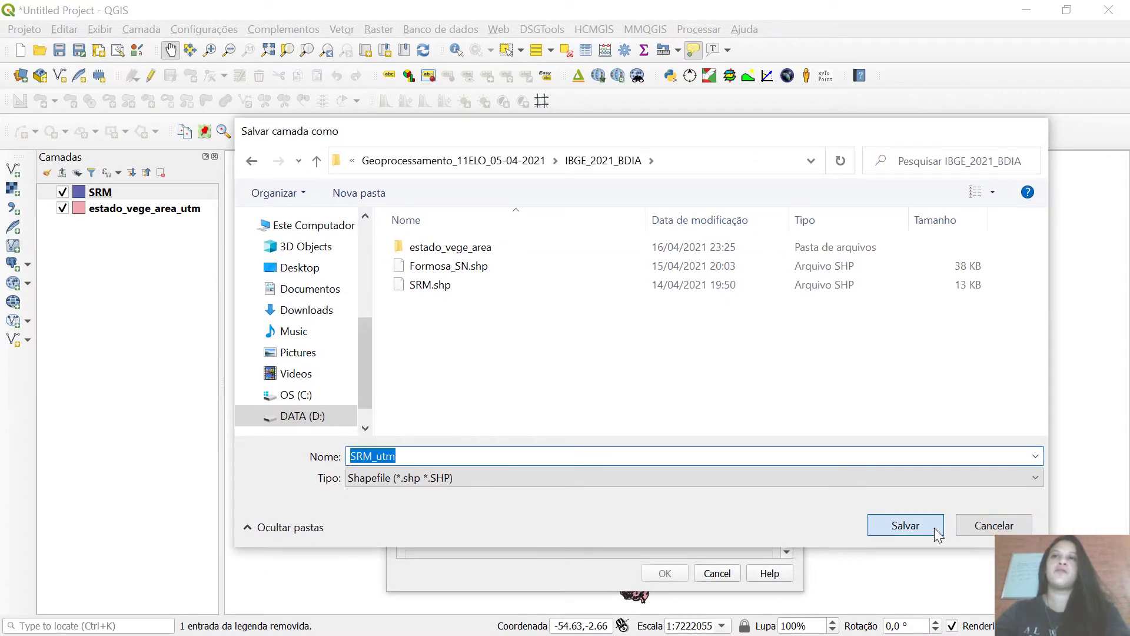
pyautogui.click(667, 574)
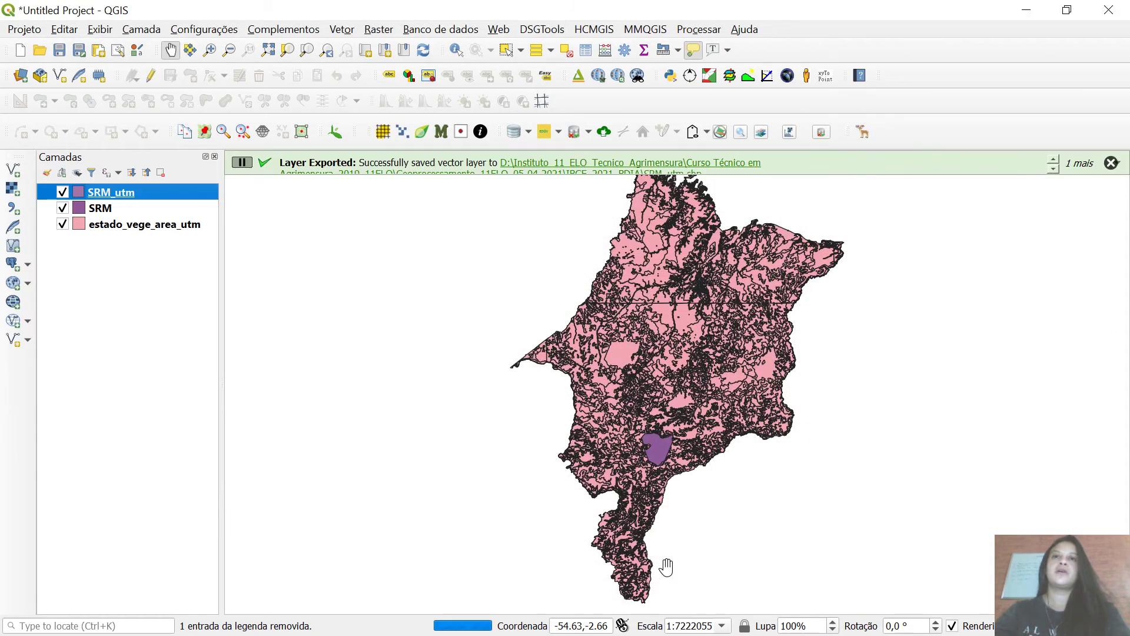
# Step: Remove the original SRM layer from the project, keeping SRM_utm, and dismiss the export message
pyautogui.click(102, 210)
pyautogui.click(162, 172)
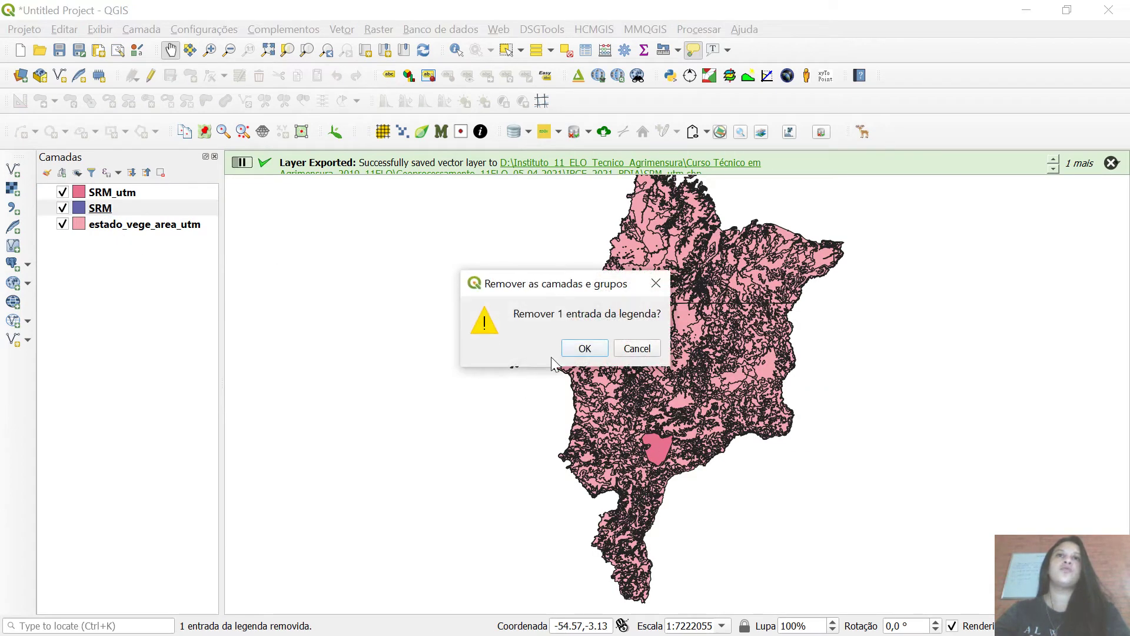
pyautogui.click(580, 349)
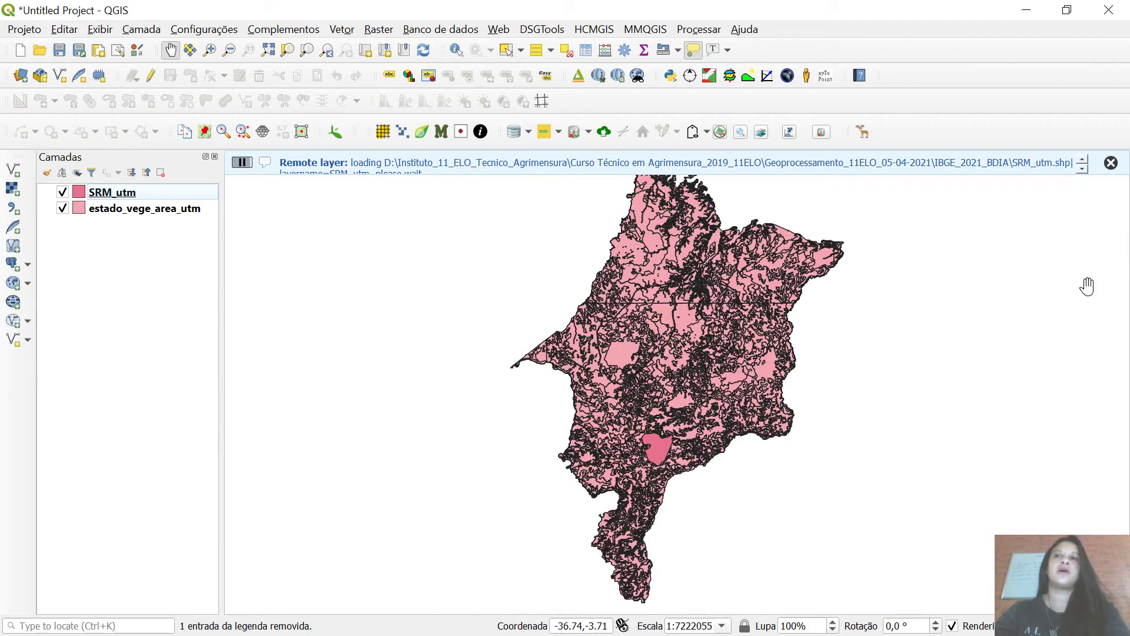
pyautogui.click(1110, 163)
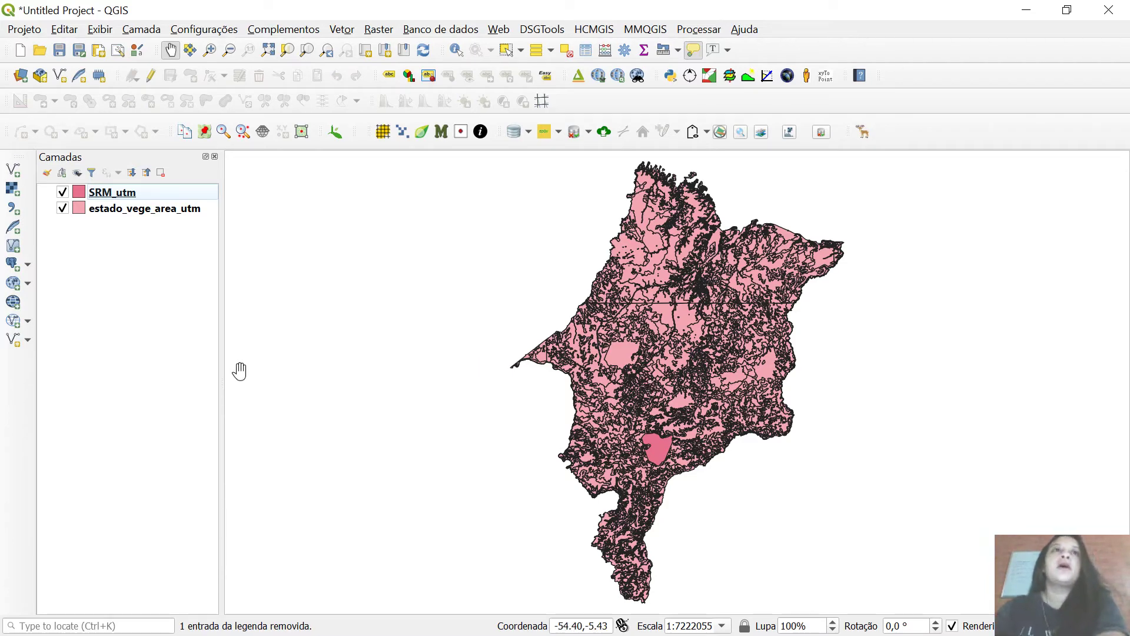
# Step: Set up a vector Clip with estado_vege_area_utm as the input layer and SRM_utm as the overlay layer
pyautogui.moveTo(222, 335); pyautogui.dragTo(260, 336)
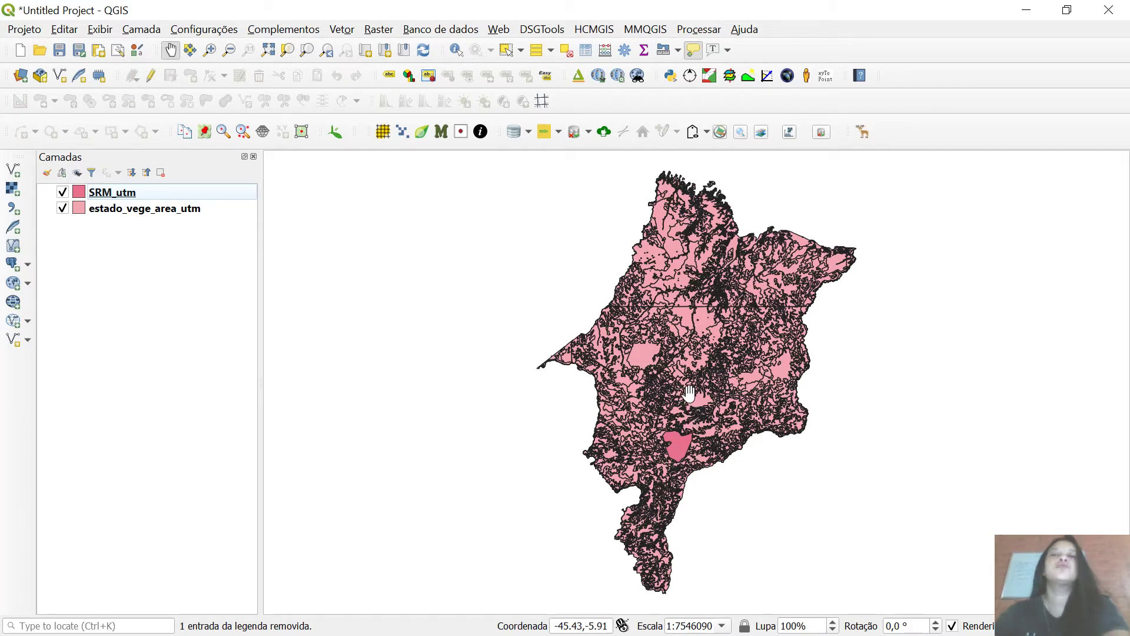
pyautogui.click(177, 213)
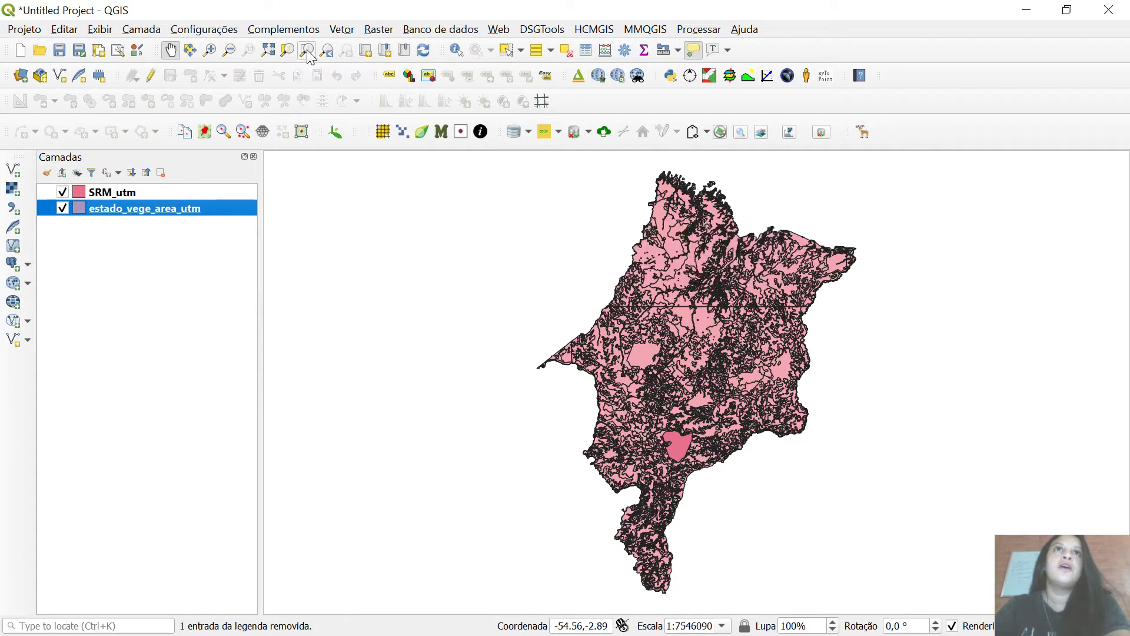
pyautogui.click(342, 30)
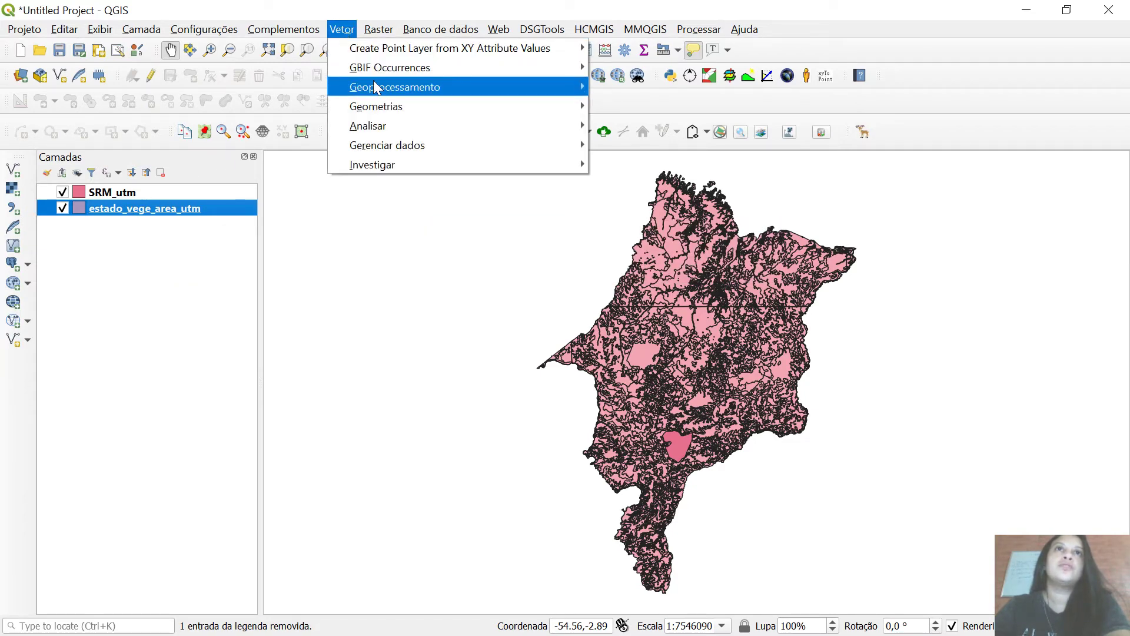
pyautogui.moveTo(579, 92)
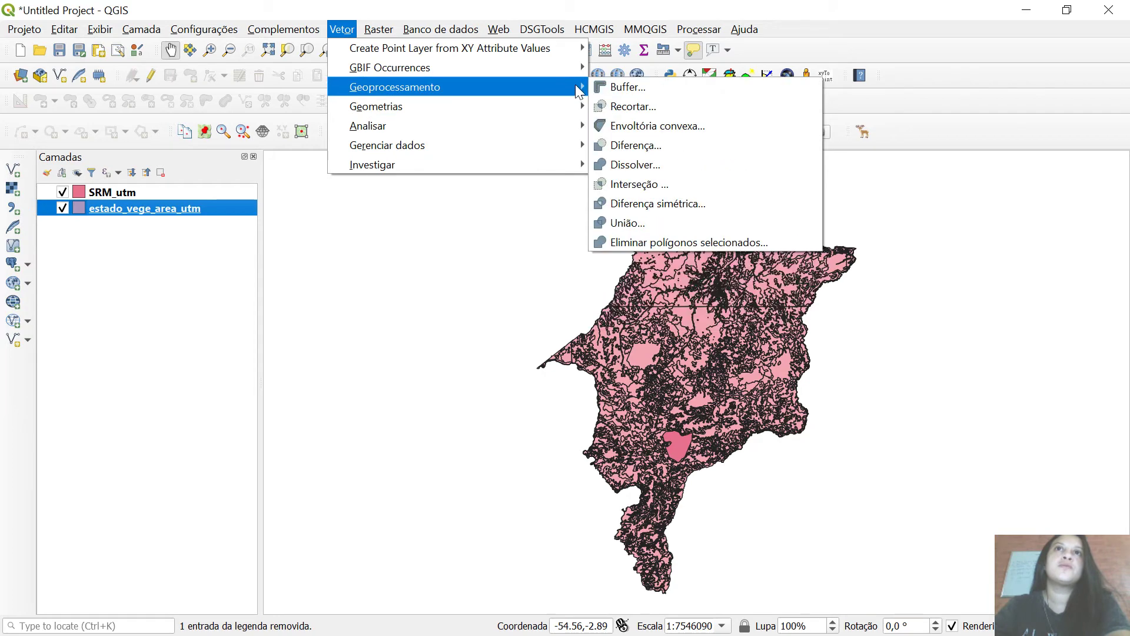
pyautogui.click(627, 106)
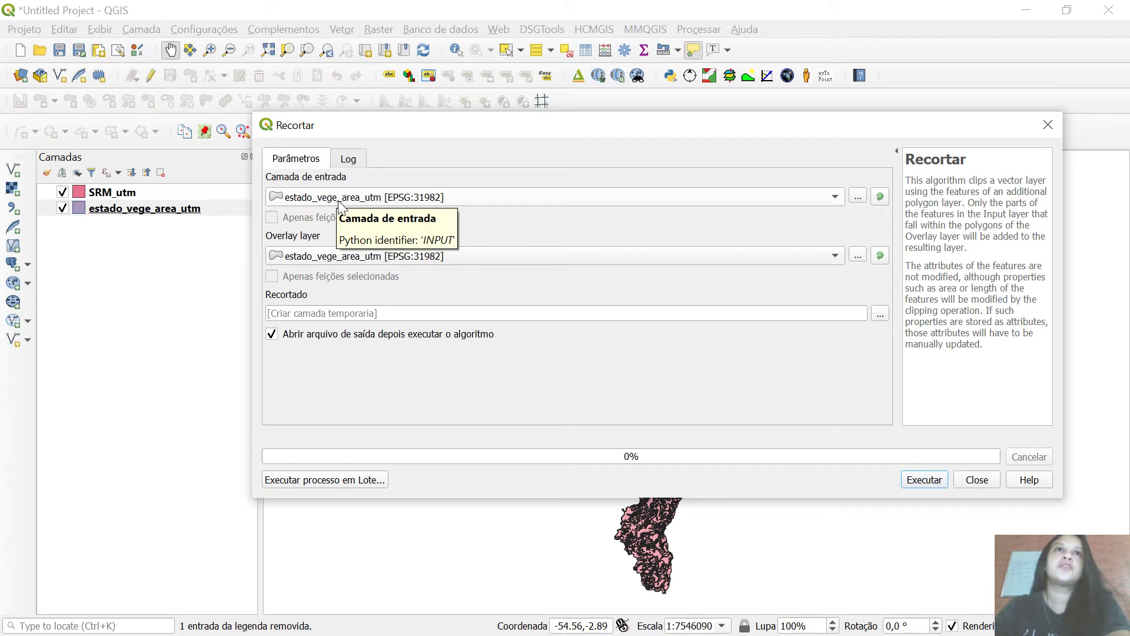
pyautogui.click(397, 202)
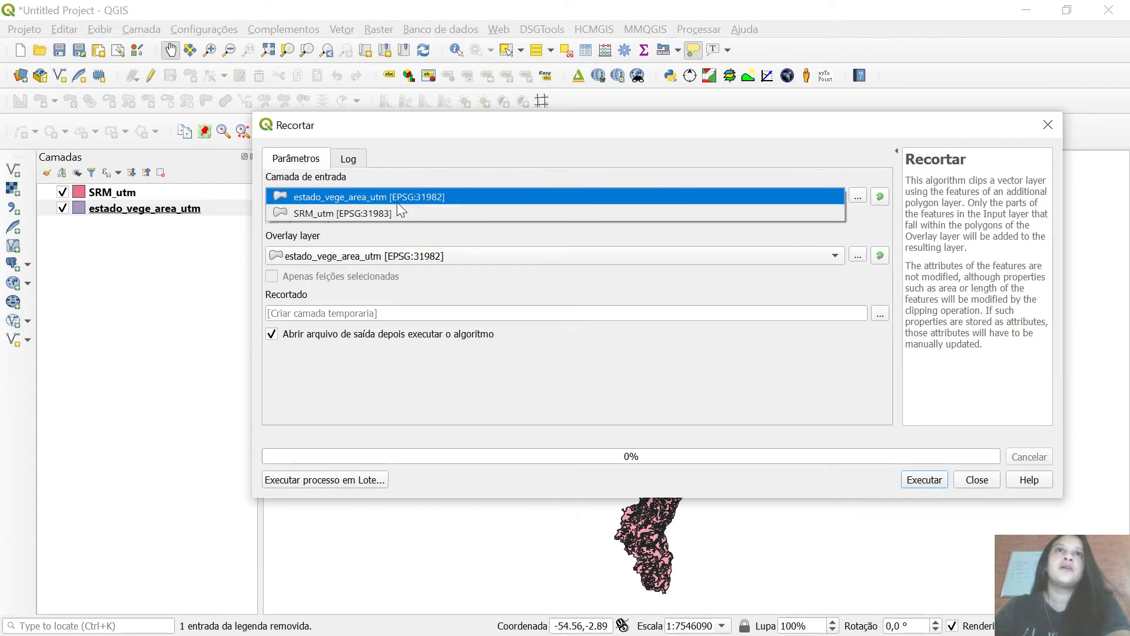
pyautogui.click(397, 202)
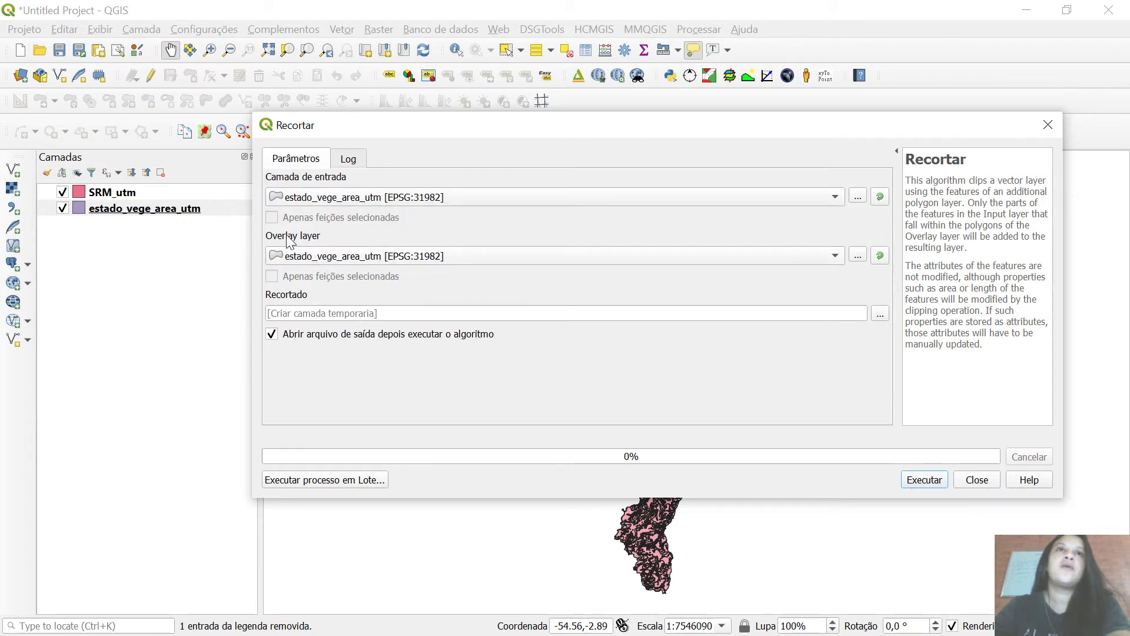
pyautogui.click(340, 258)
pyautogui.click(335, 273)
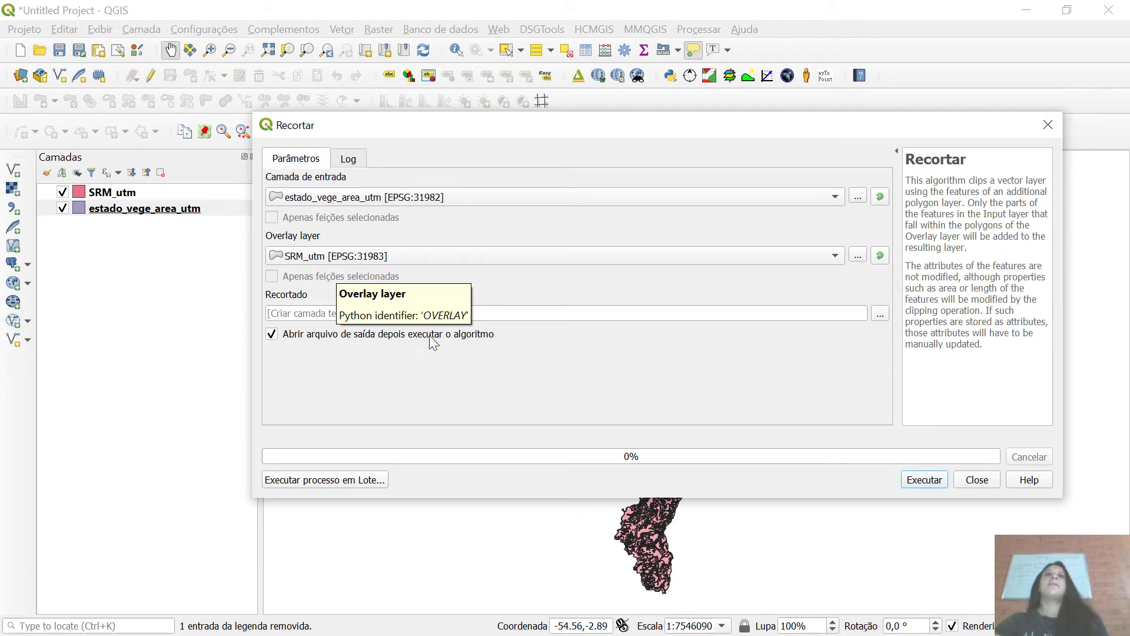
# Step: Choose to save the clipped output as a shapefile in the IBGE_2021_BDIA folder of Geoprocessamento_11ELO_05-04-2021
pyautogui.click(885, 314)
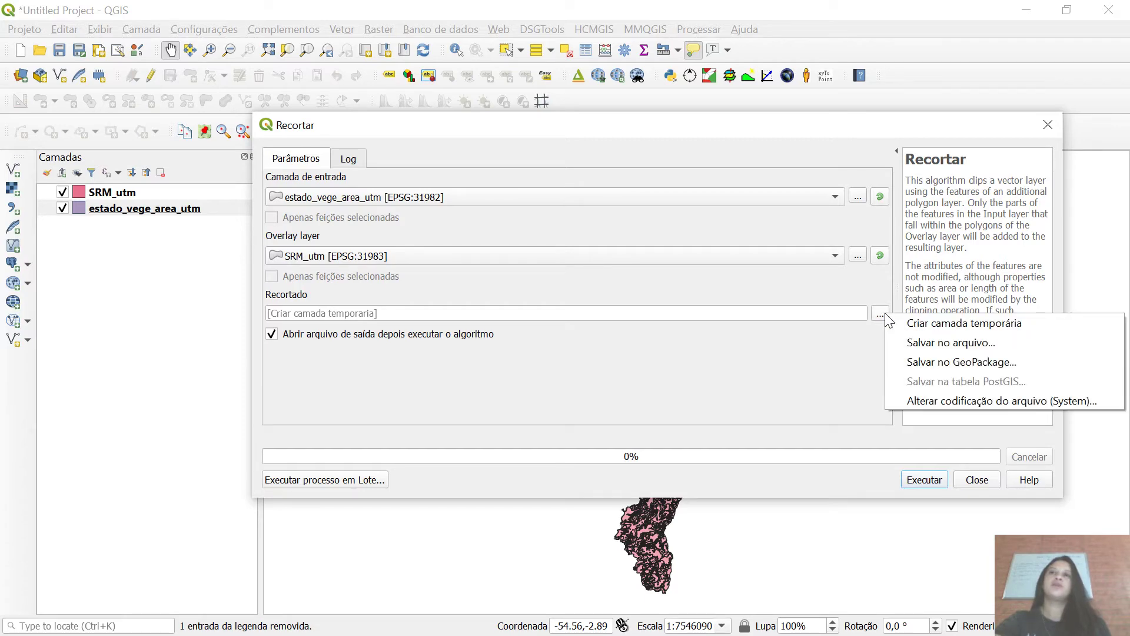
pyautogui.click(911, 345)
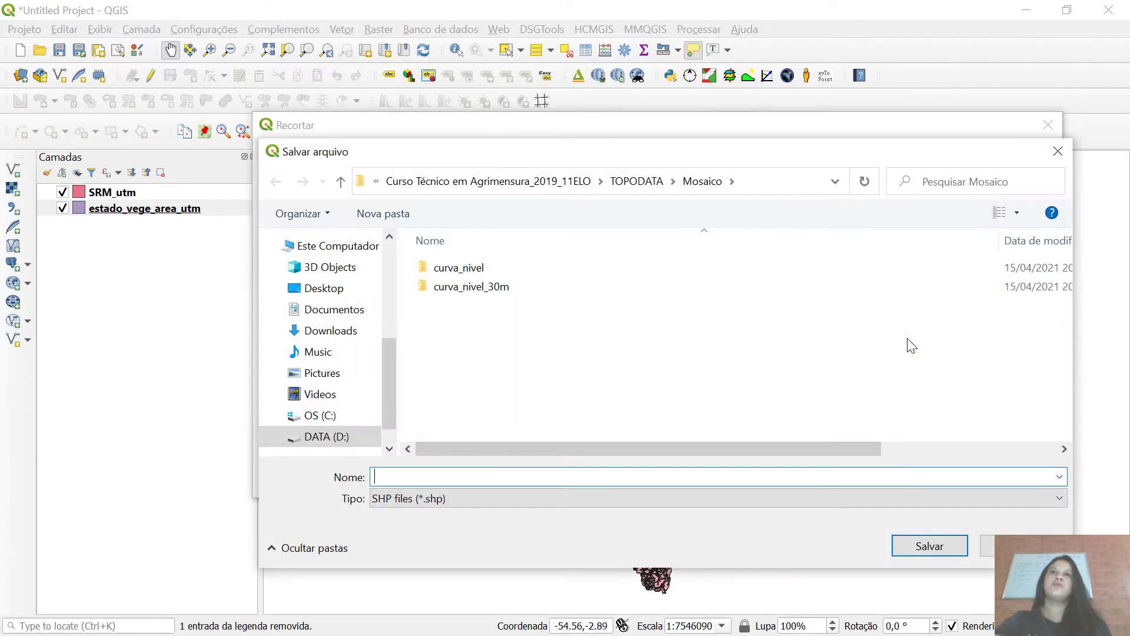
pyautogui.click(535, 183)
pyautogui.doubleClick(508, 343)
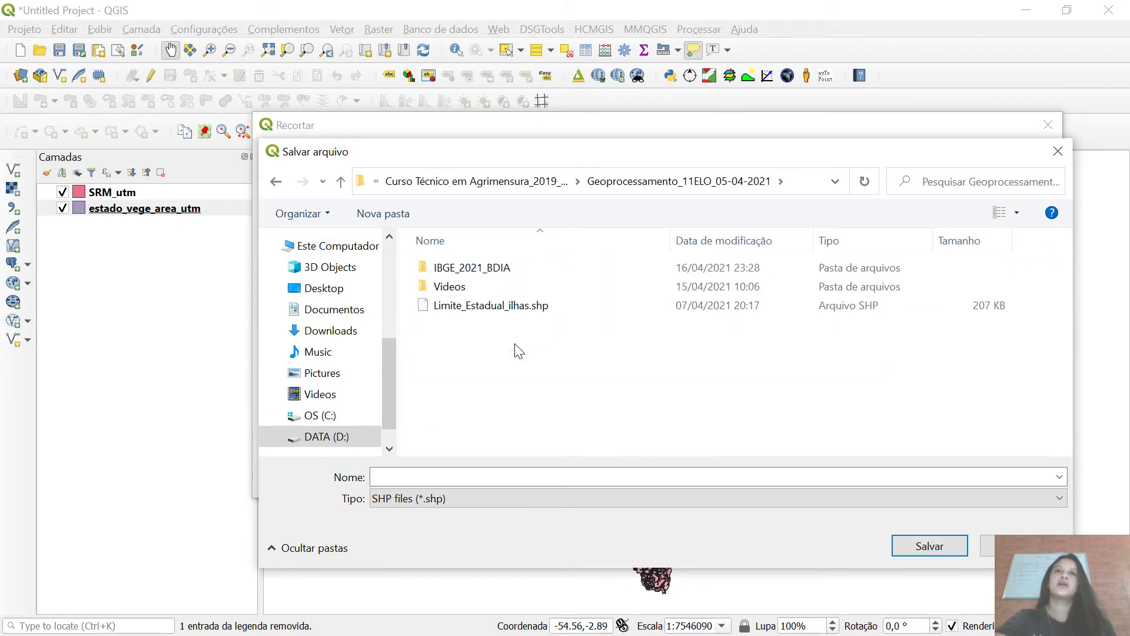
pyautogui.doubleClick(494, 269)
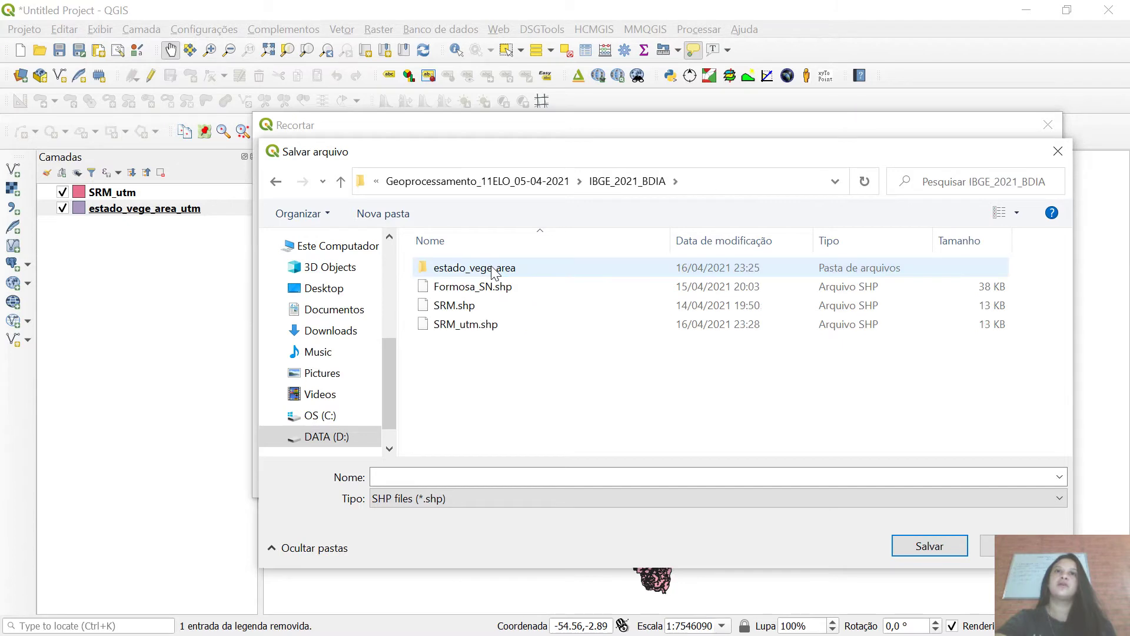
# Step: Name the clipped output file uso_cob_IBGE_SRM_utm, run the clip and close its dialog
pyautogui.click(443, 472)
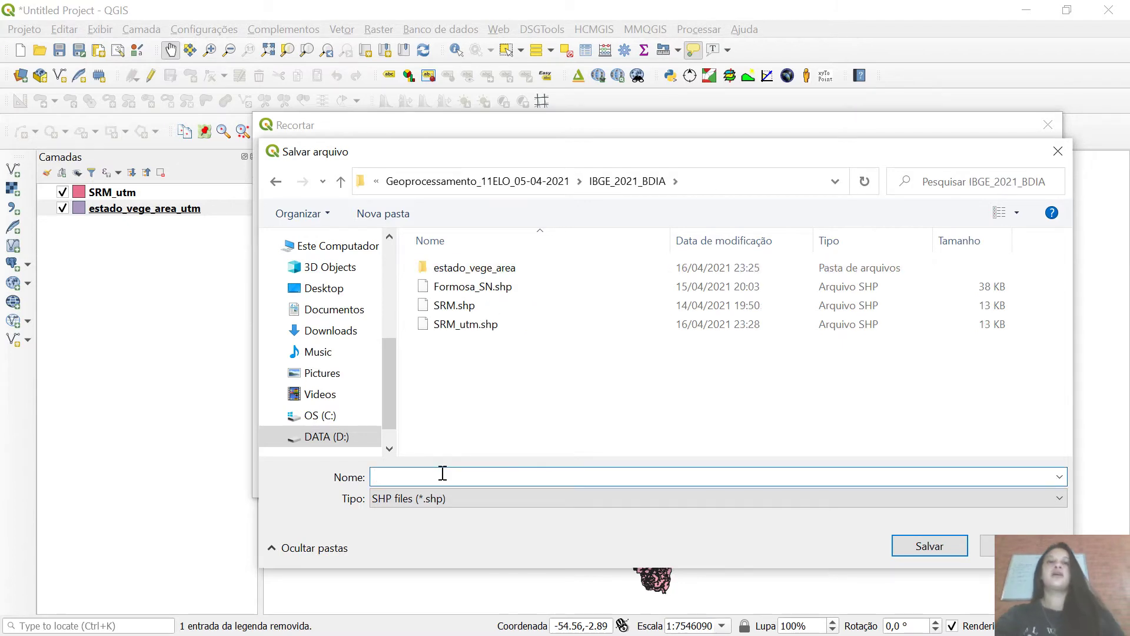
pyautogui.write('uso_')
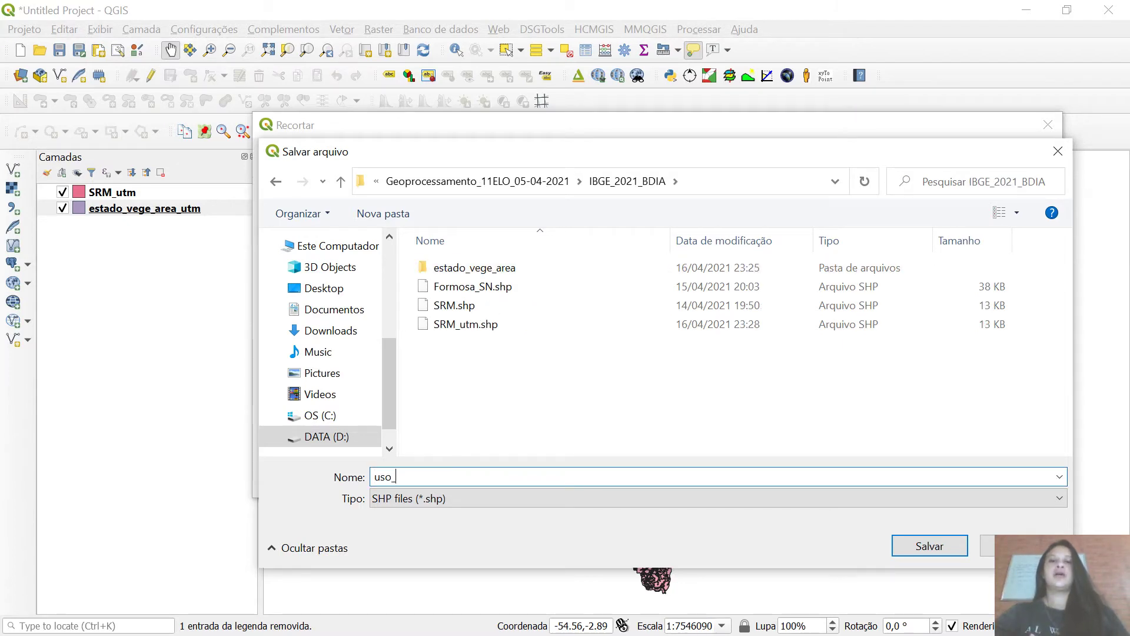
pyautogui.write('cob')
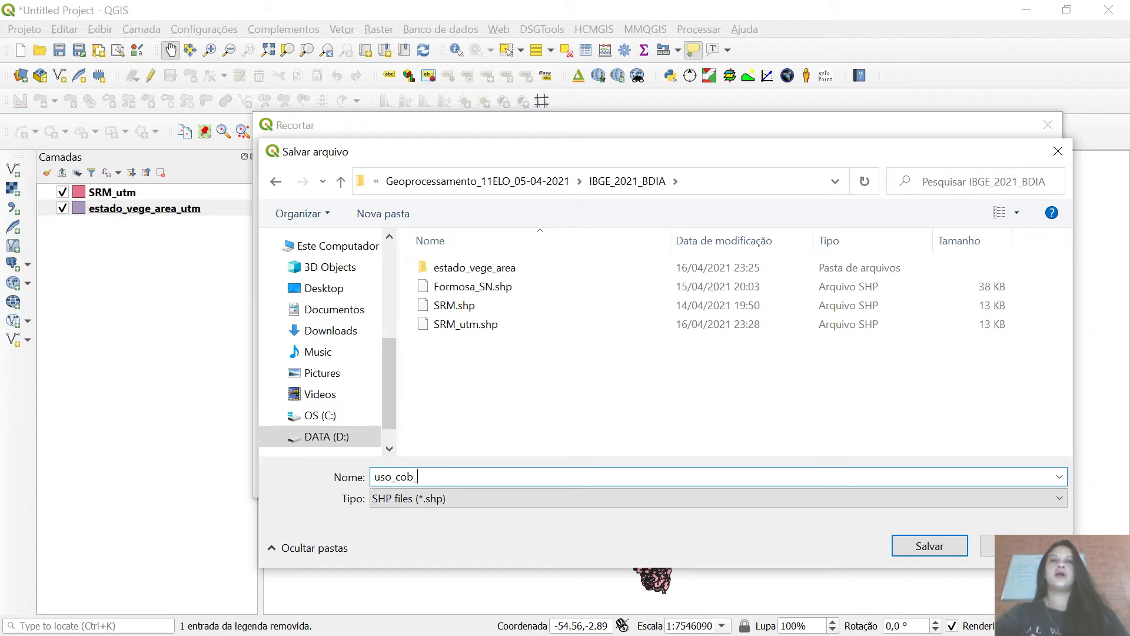
pyautogui.write('_IBGE_')
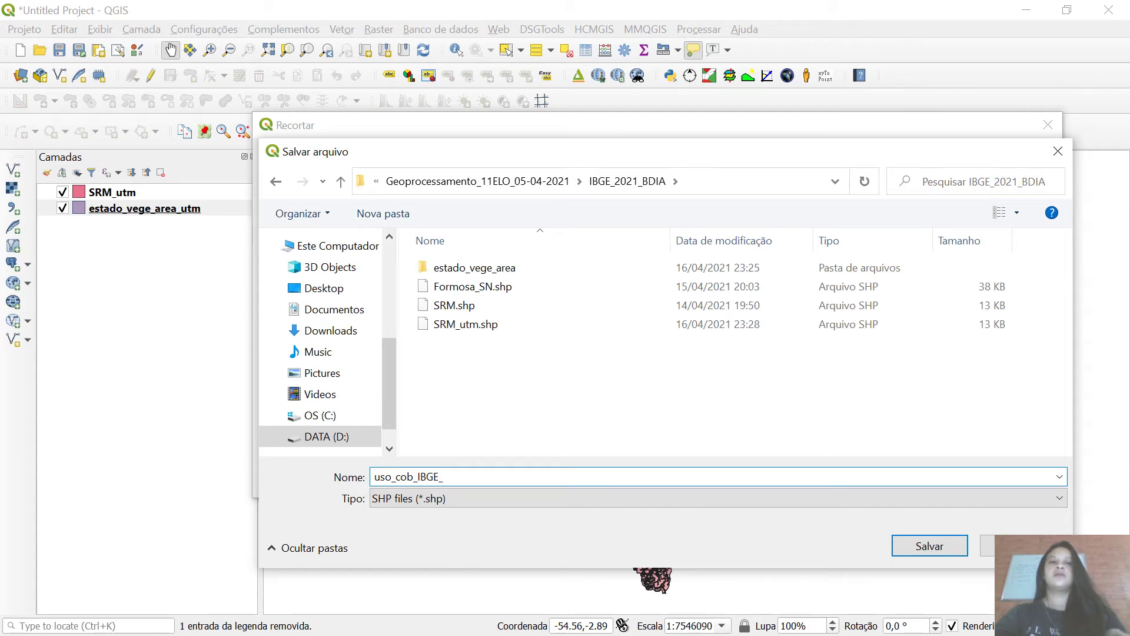
pyautogui.write('SRM')
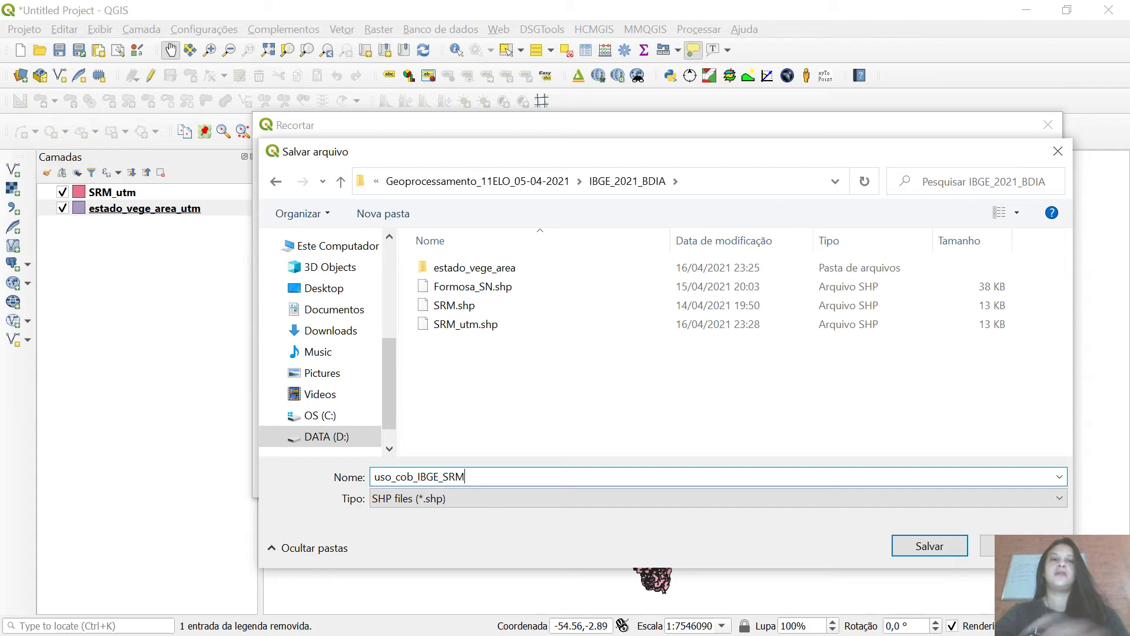
pyautogui.write('_utm')
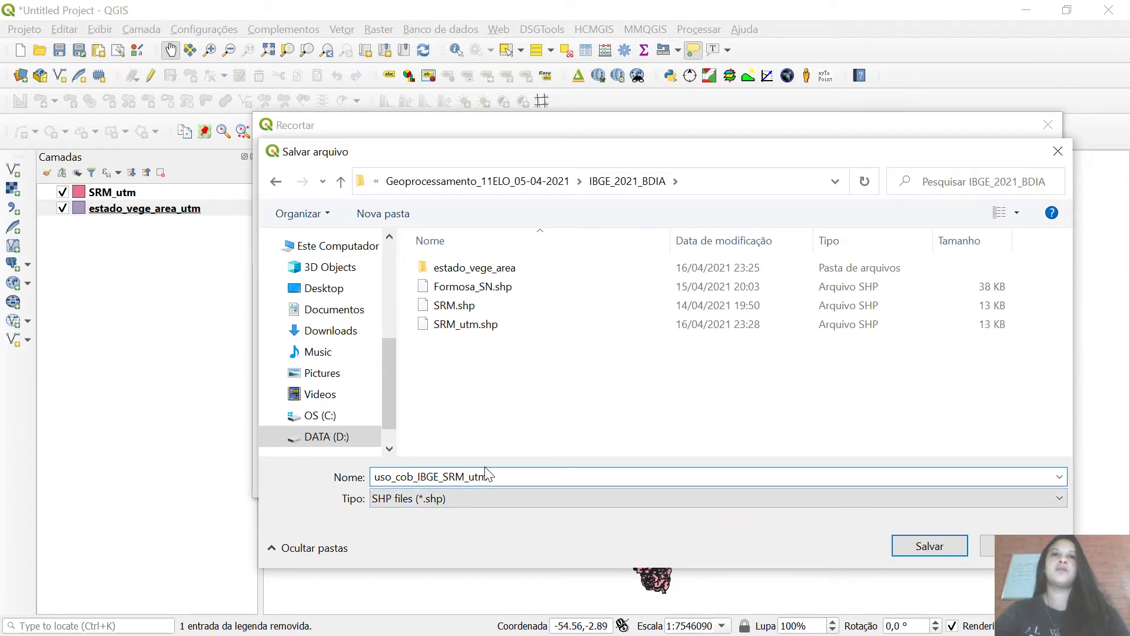
pyautogui.click(929, 546)
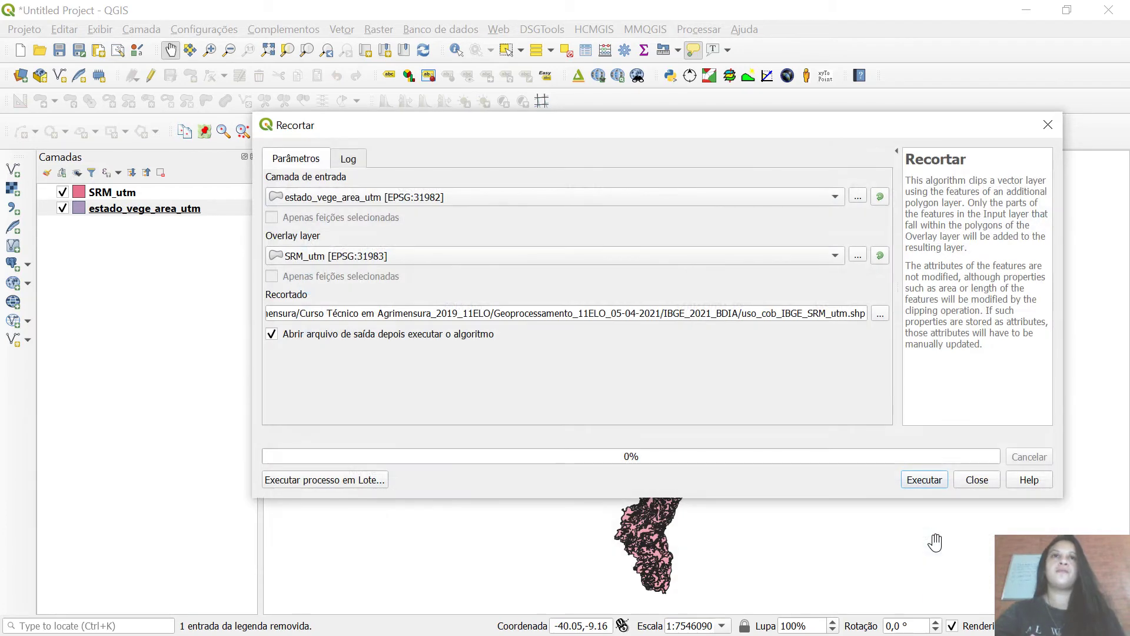
pyautogui.click(924, 480)
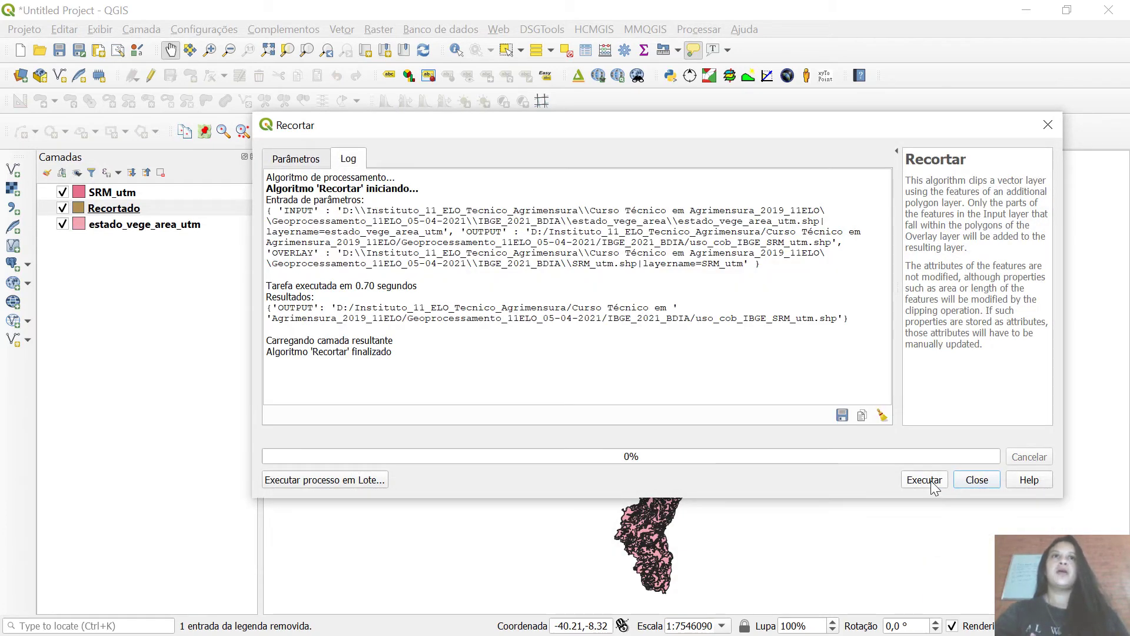
pyautogui.click(976, 481)
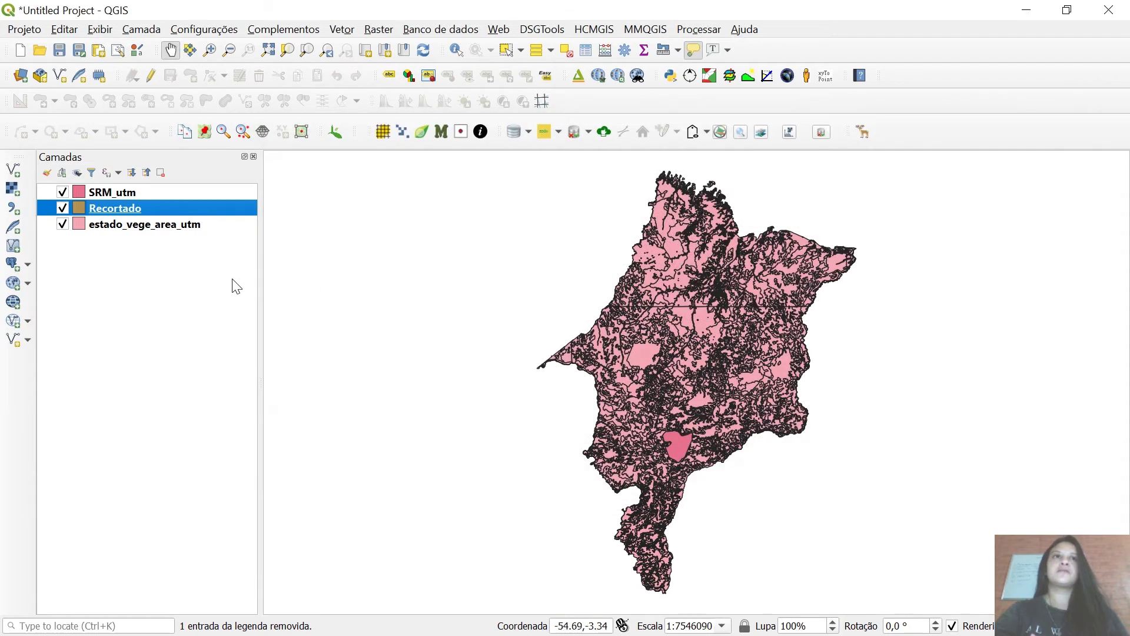
# Step: Hide the SRM_utm and estado_vege_area_utm layers and examine the clipped vegetation polygons at full extent
pyautogui.click(63, 193)
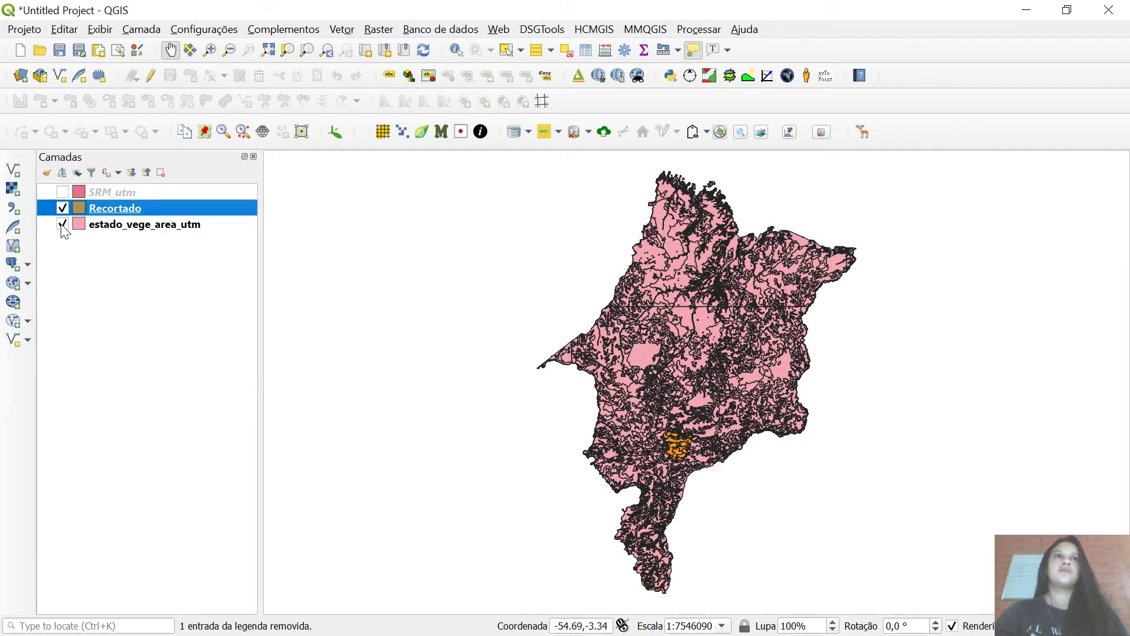
pyautogui.click(63, 225)
pyautogui.click(267, 56)
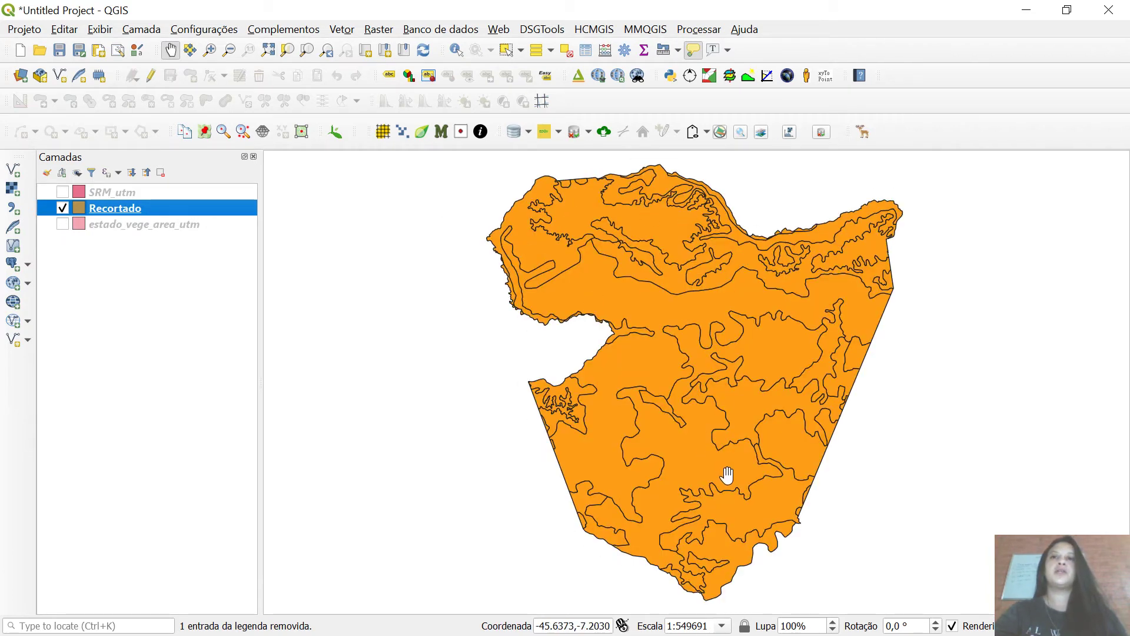
pyautogui.moveTo(727, 475)
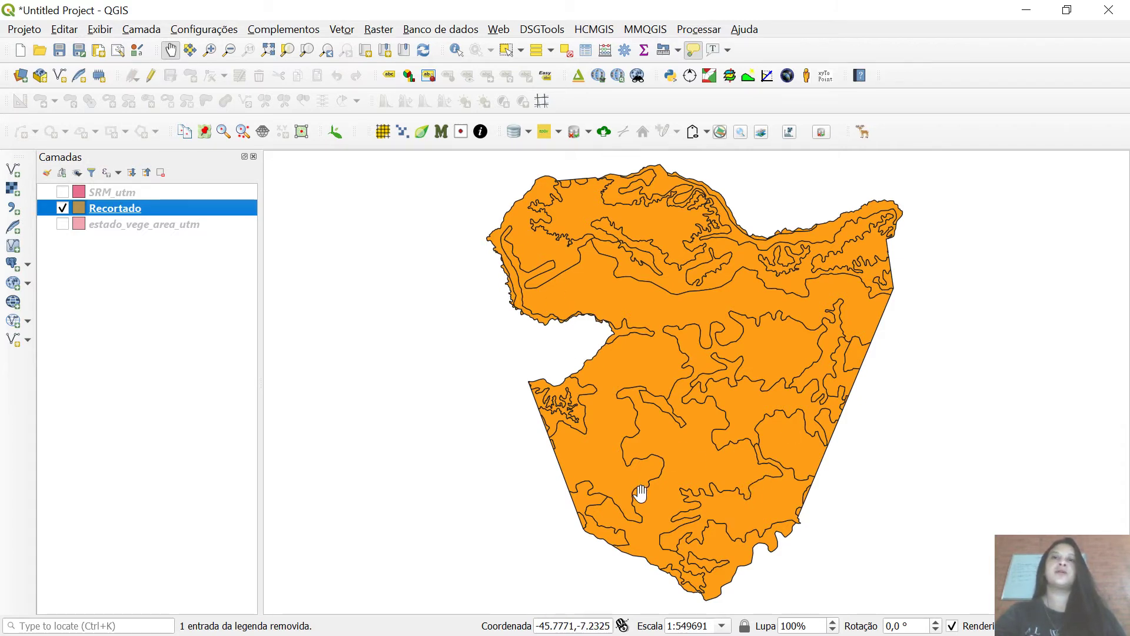
pyautogui.moveTo(641, 494)
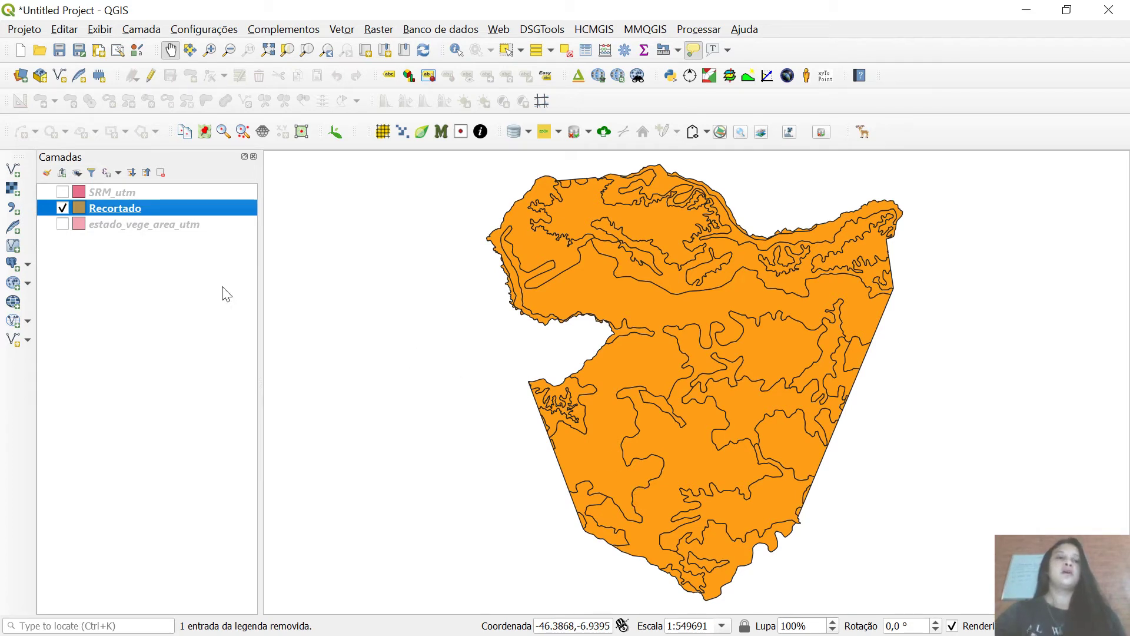
# Step: Remove all three layers and start a new project, discarding the current one without saving
pyautogui.click(131, 193)
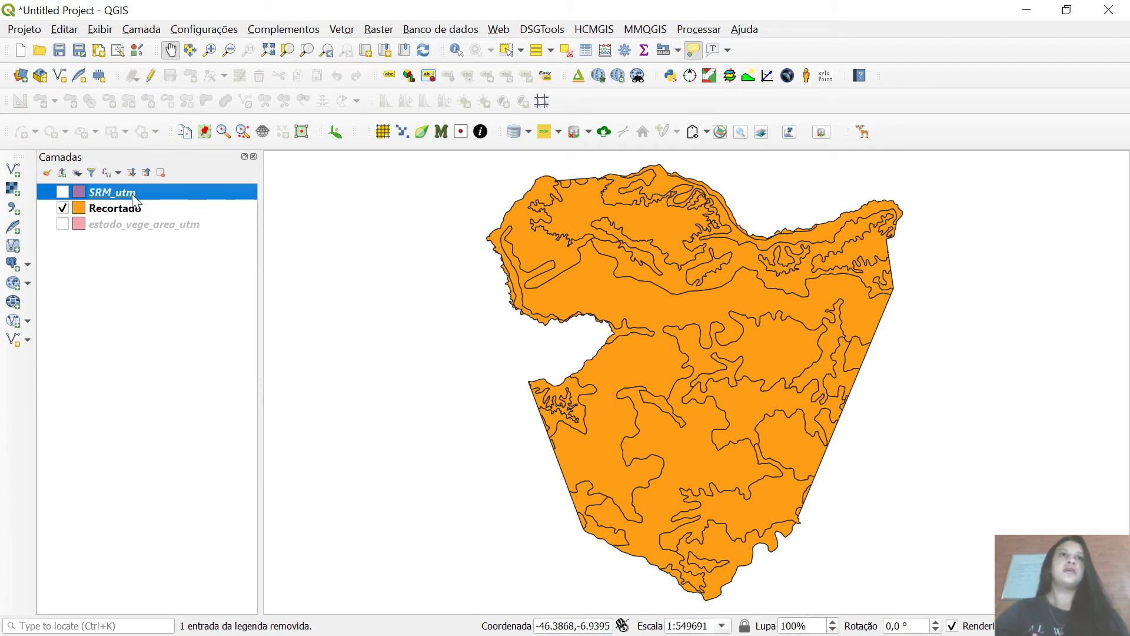
pyautogui.keyDown('ctrl'); pyautogui.click(137, 209); pyautogui.keyUp('ctrl')
pyautogui.keyDown('ctrl'); pyautogui.click(143, 225); pyautogui.keyUp('ctrl')
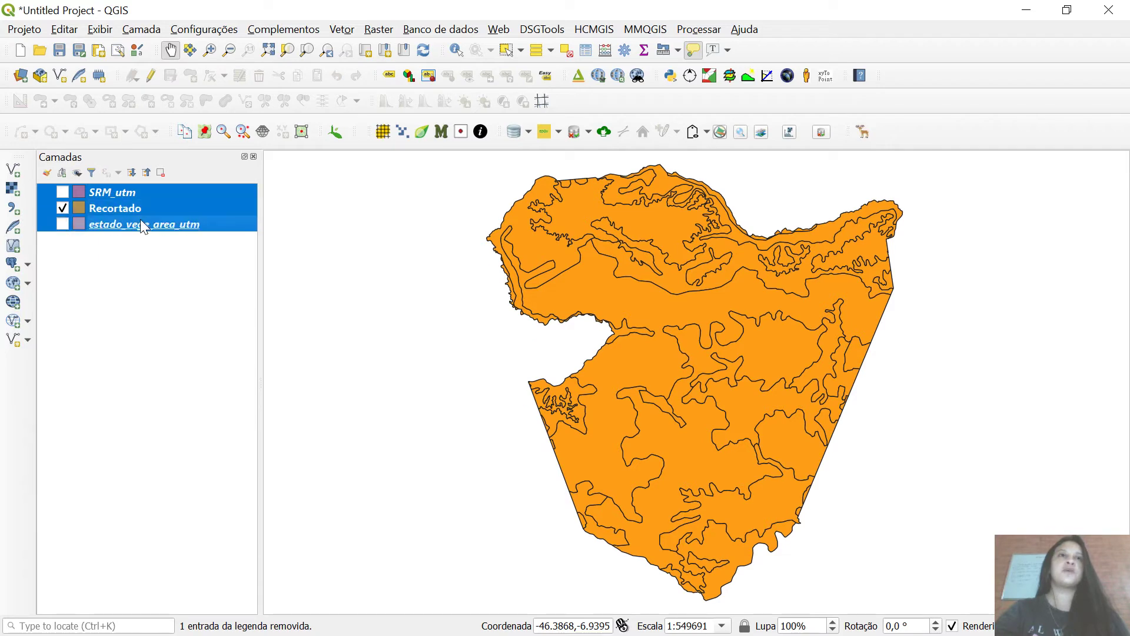
pyautogui.click(162, 172)
pyautogui.click(582, 348)
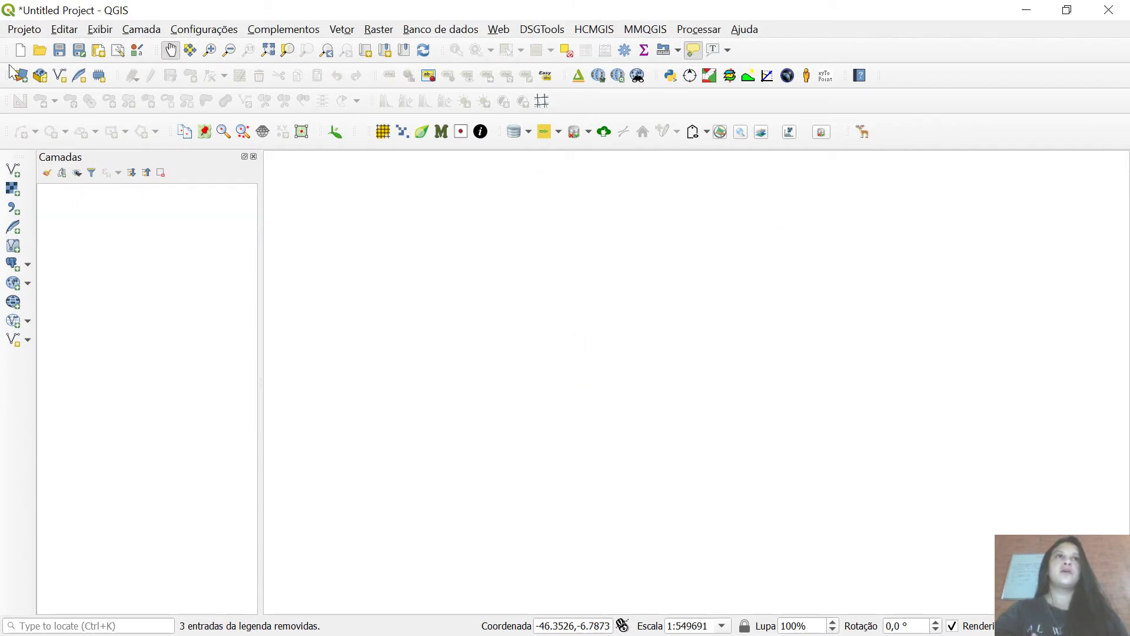
pyautogui.click(21, 50)
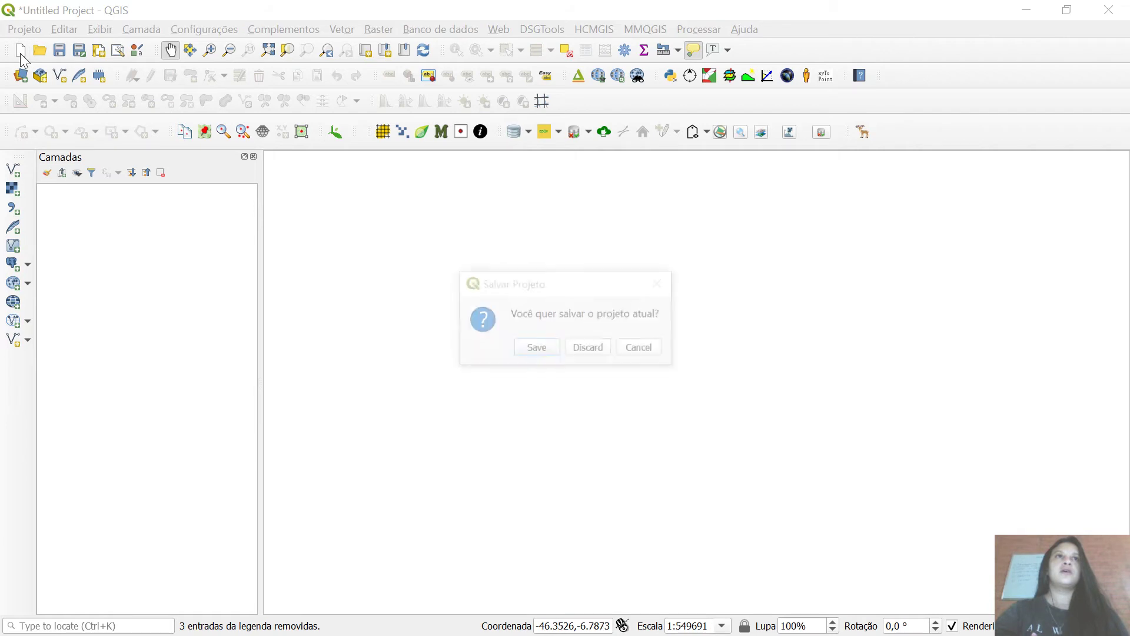
pyautogui.click(583, 351)
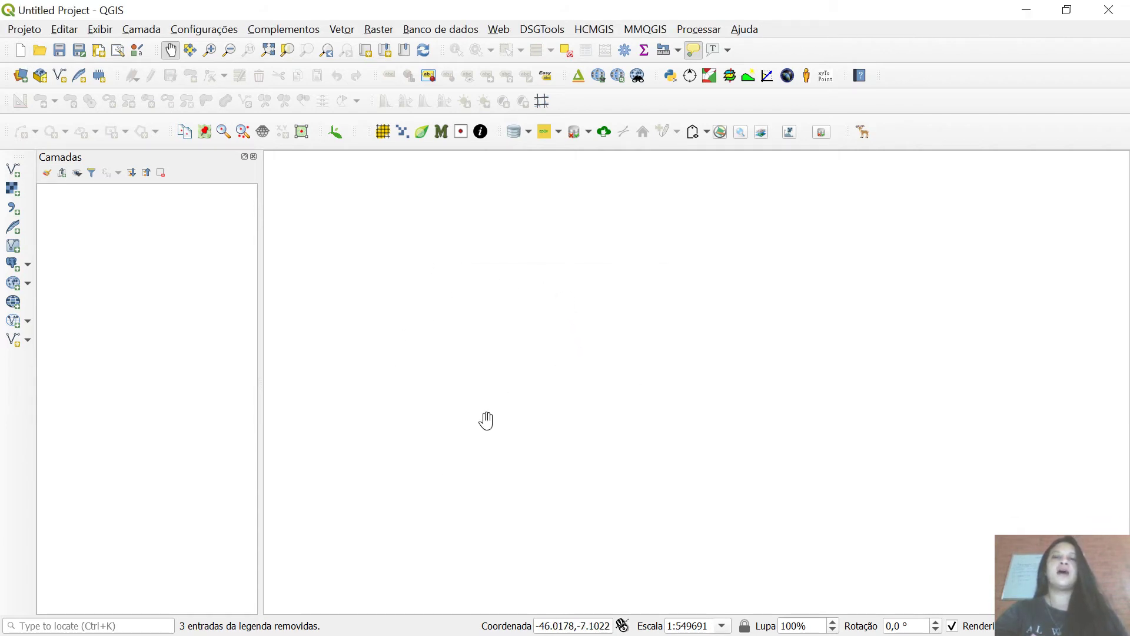
# Step: Add the MOSAIC_2017.TIF raster from the MOSAICO_2017 folder to the project and close the data source manager
pyautogui.click(17, 190)
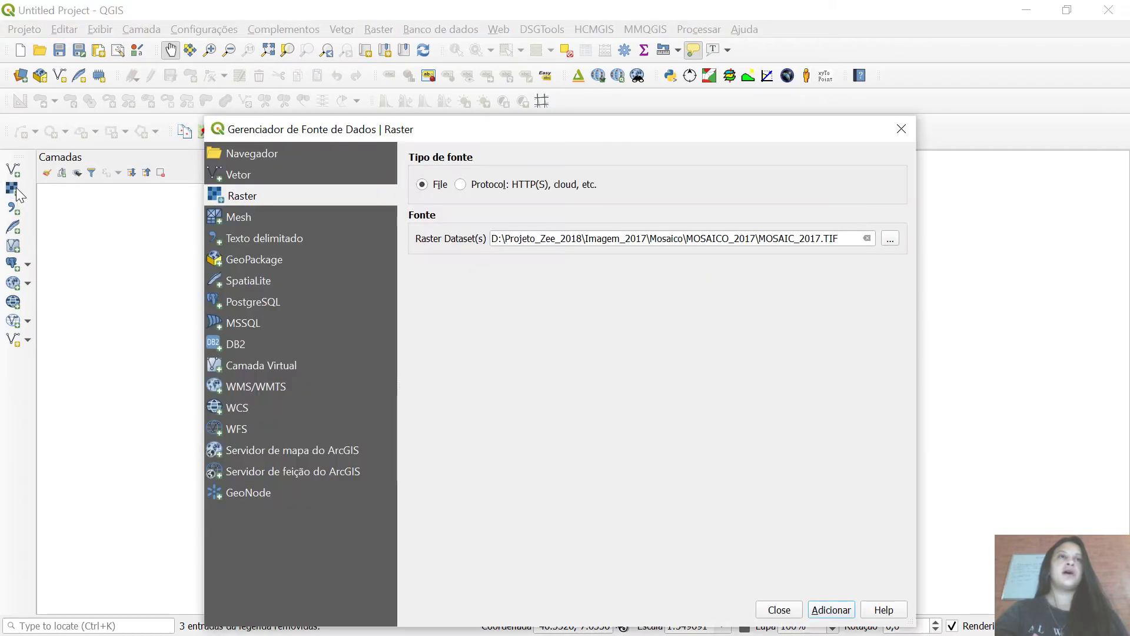
pyautogui.click(890, 239)
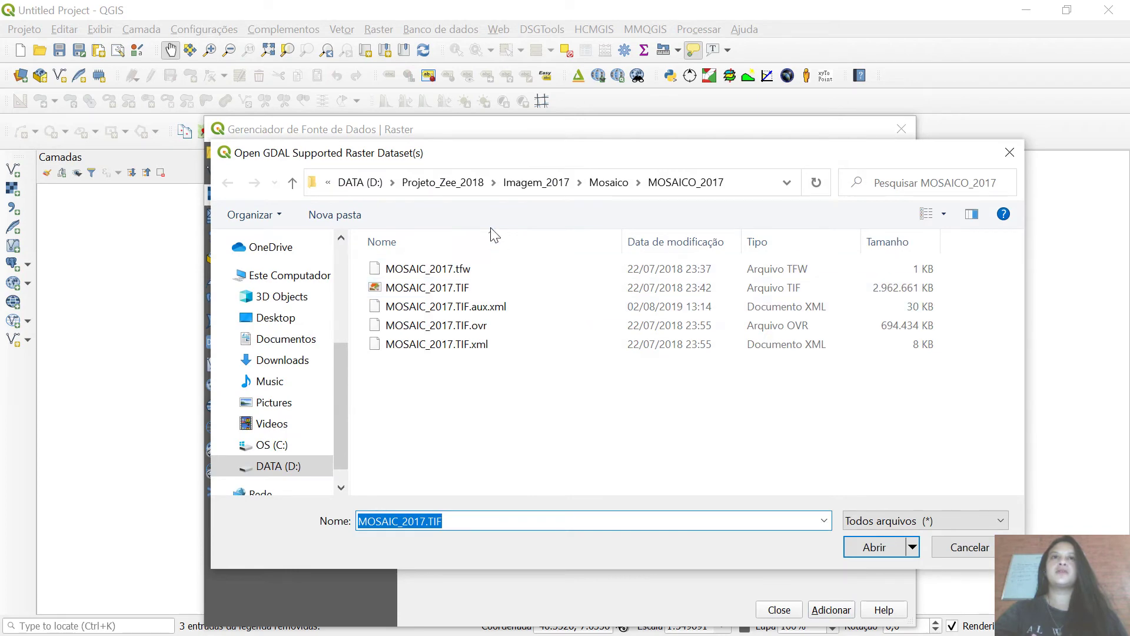
pyautogui.click(419, 288)
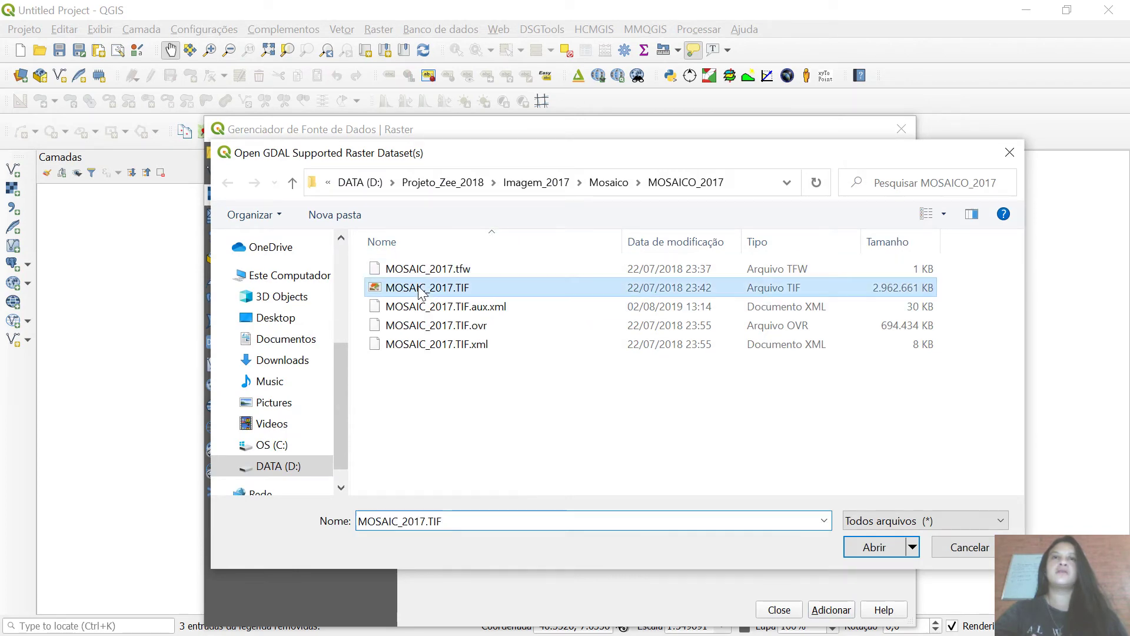
pyautogui.click(876, 545)
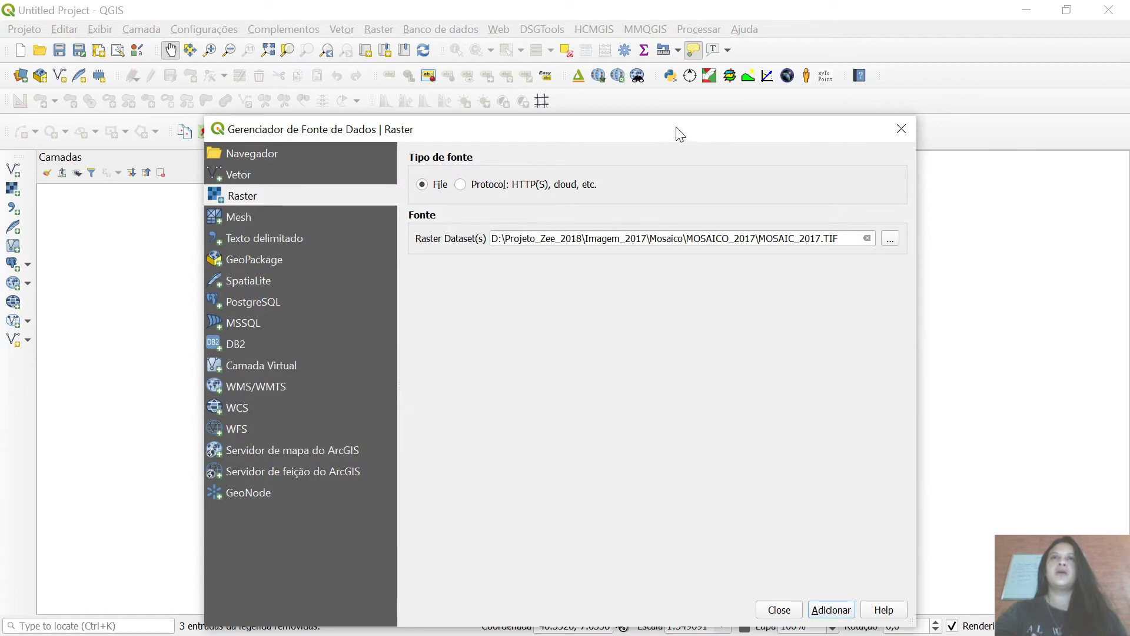
pyautogui.moveTo(678, 133); pyautogui.dragTo(722, 59)
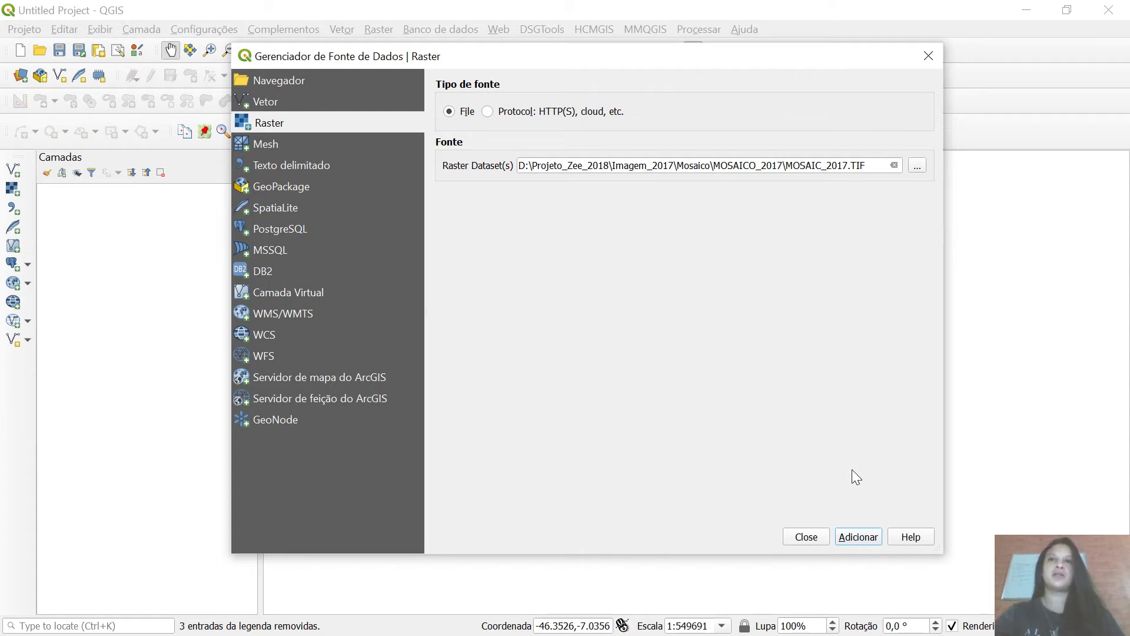
pyautogui.click(865, 538)
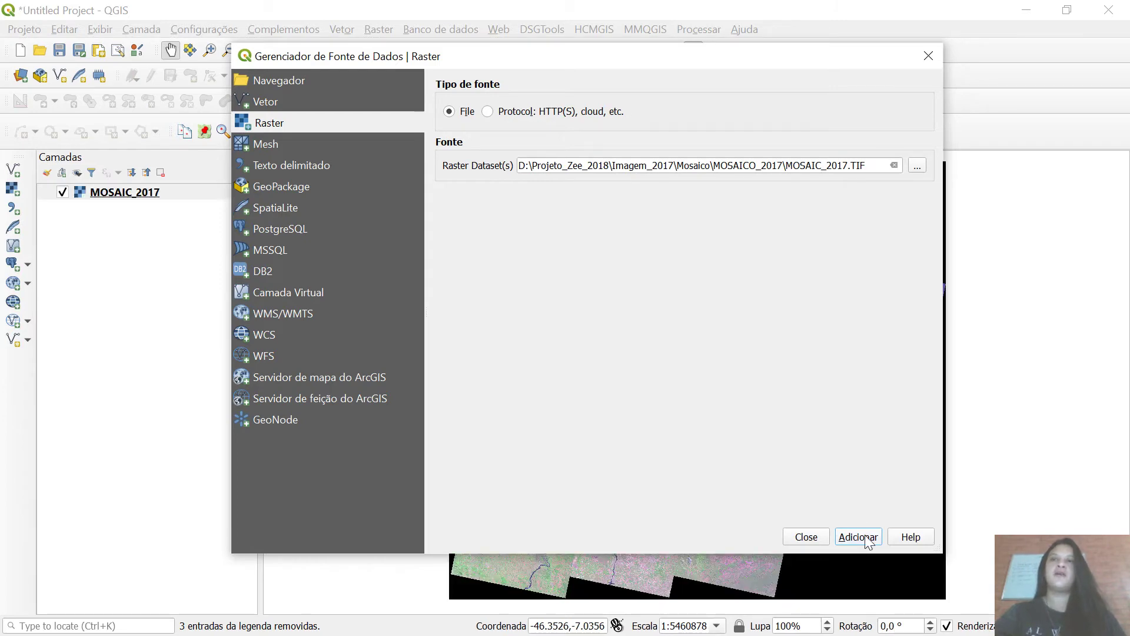
pyautogui.click(929, 55)
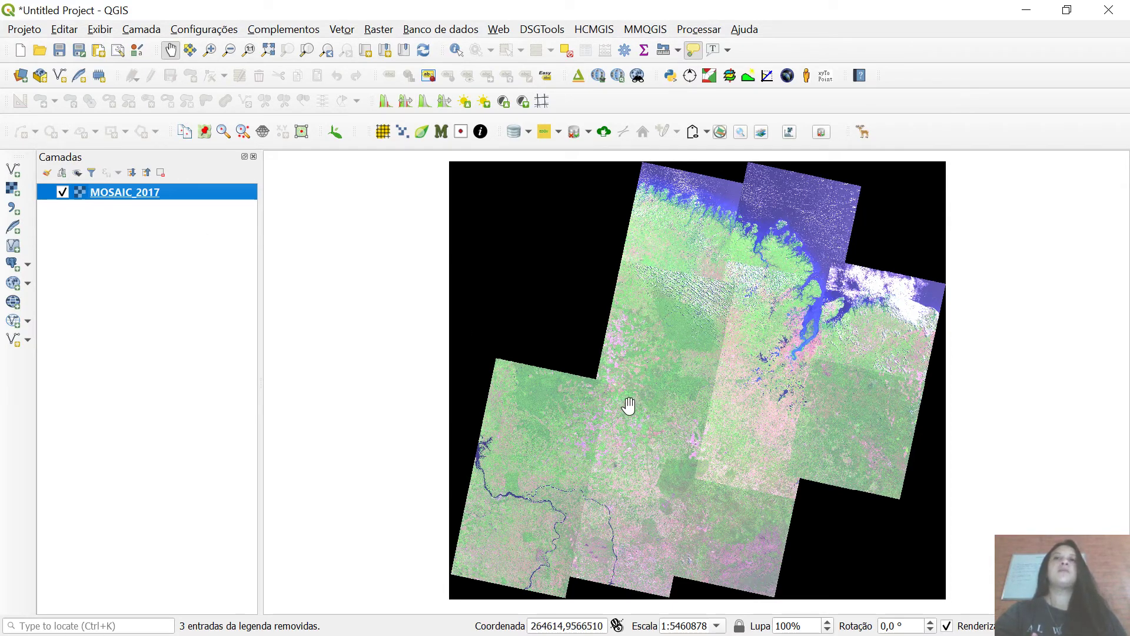
# Step: Check the coordinate reference system of the MOSAIC_2017 layer in its layer information
pyautogui.rightClick(146, 195)
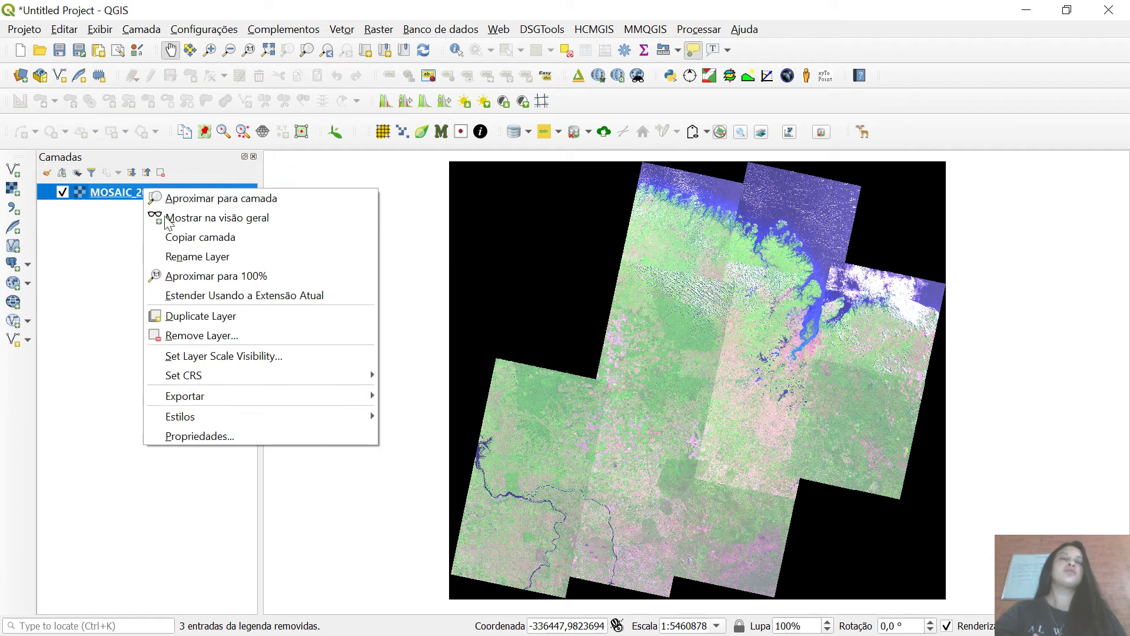
pyautogui.click(184, 440)
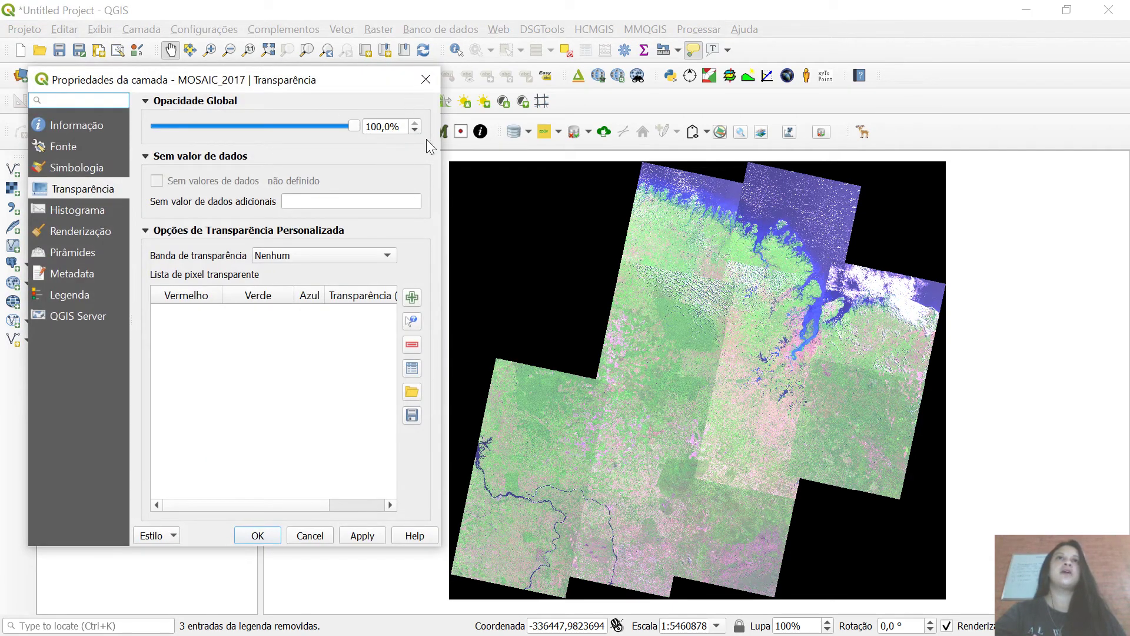
pyautogui.moveTo(439, 163); pyautogui.dragTo(949, 164)
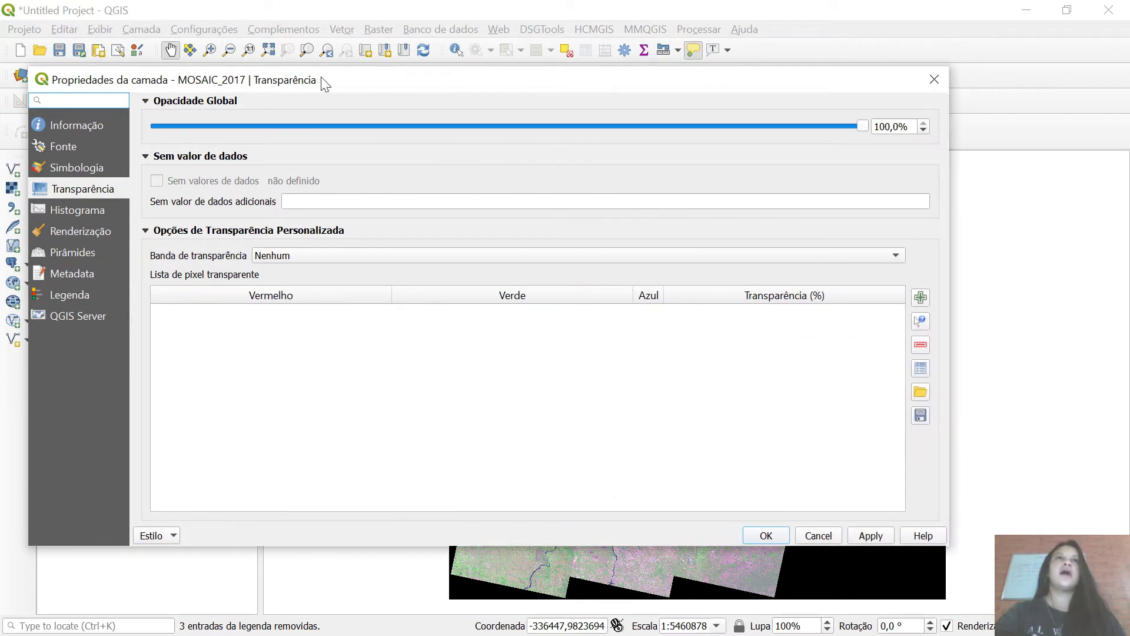
pyautogui.moveTo(339, 78); pyautogui.dragTo(437, 86)
pyautogui.click(181, 133)
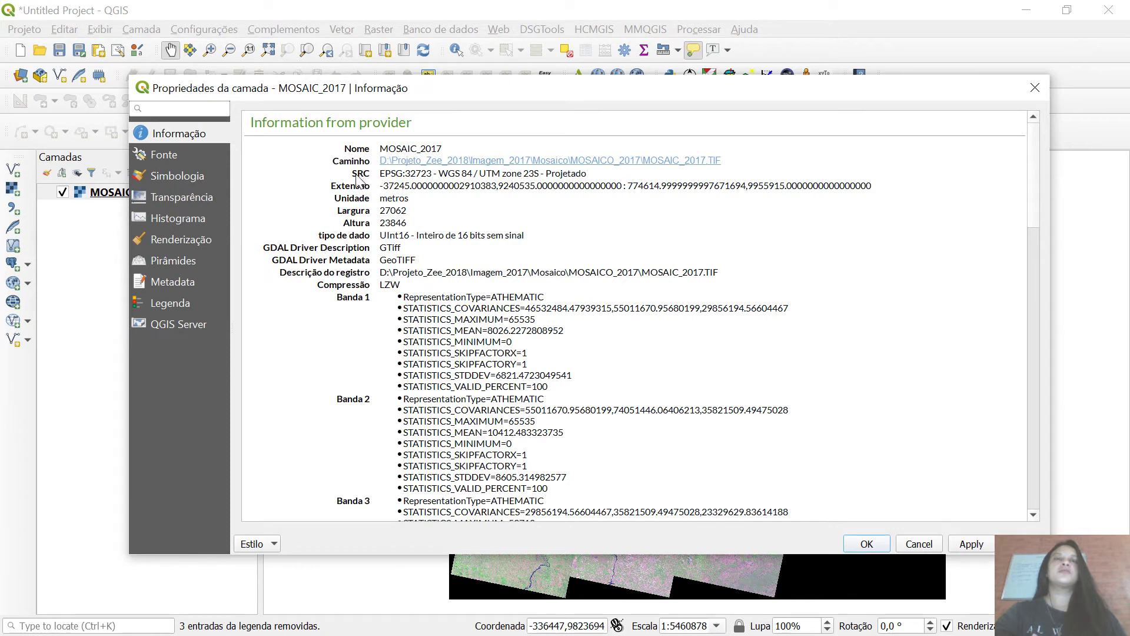
pyautogui.moveTo(348, 180); pyautogui.dragTo(586, 179)
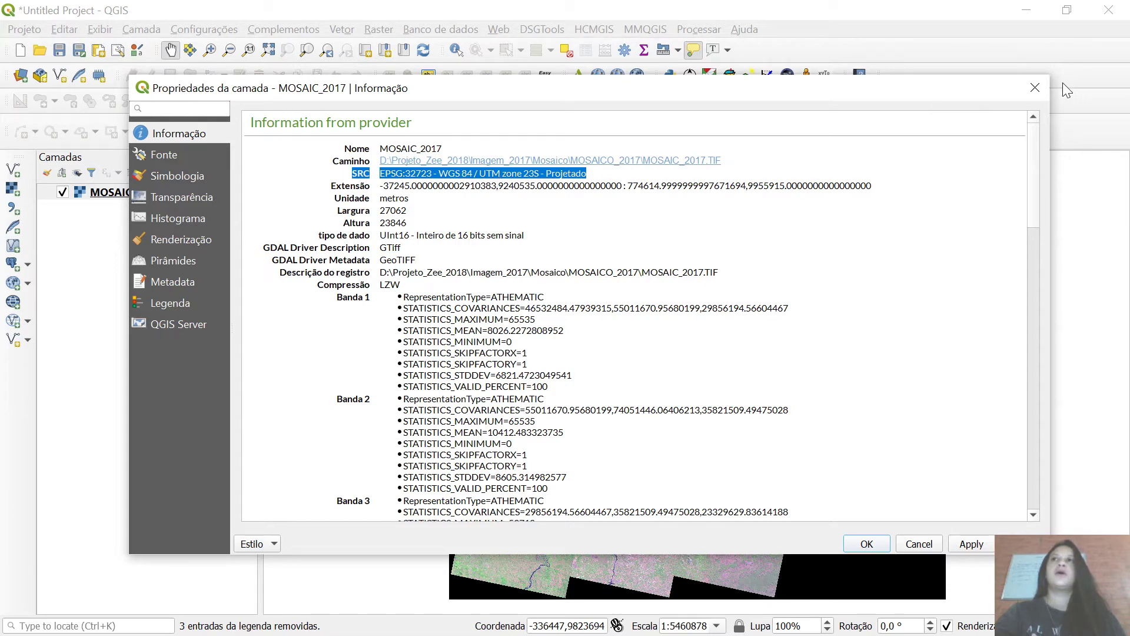
pyautogui.click(1034, 87)
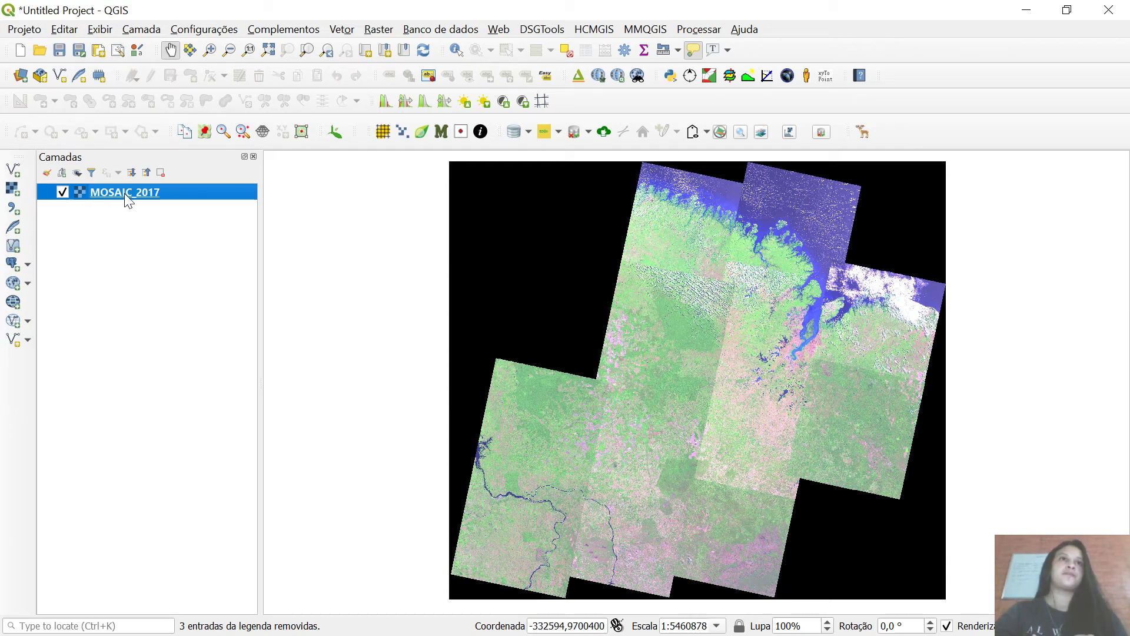
pyautogui.moveTo(128, 201)
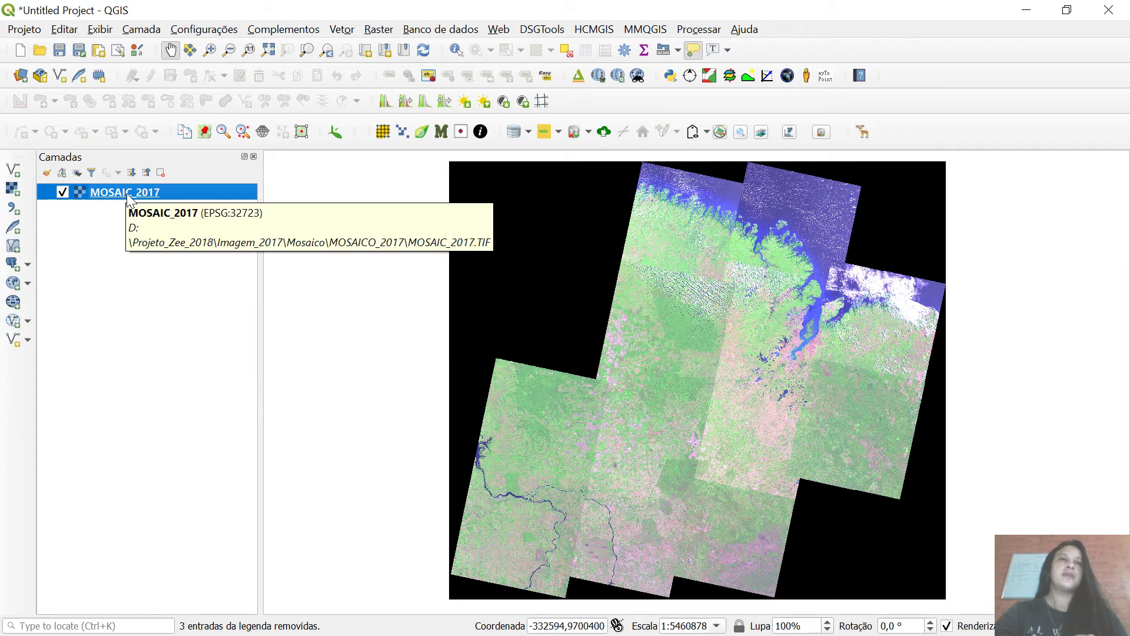
# Step: Start exporting the MOSAIC_2017 layer to a new raster file
pyautogui.rightClick(136, 193)
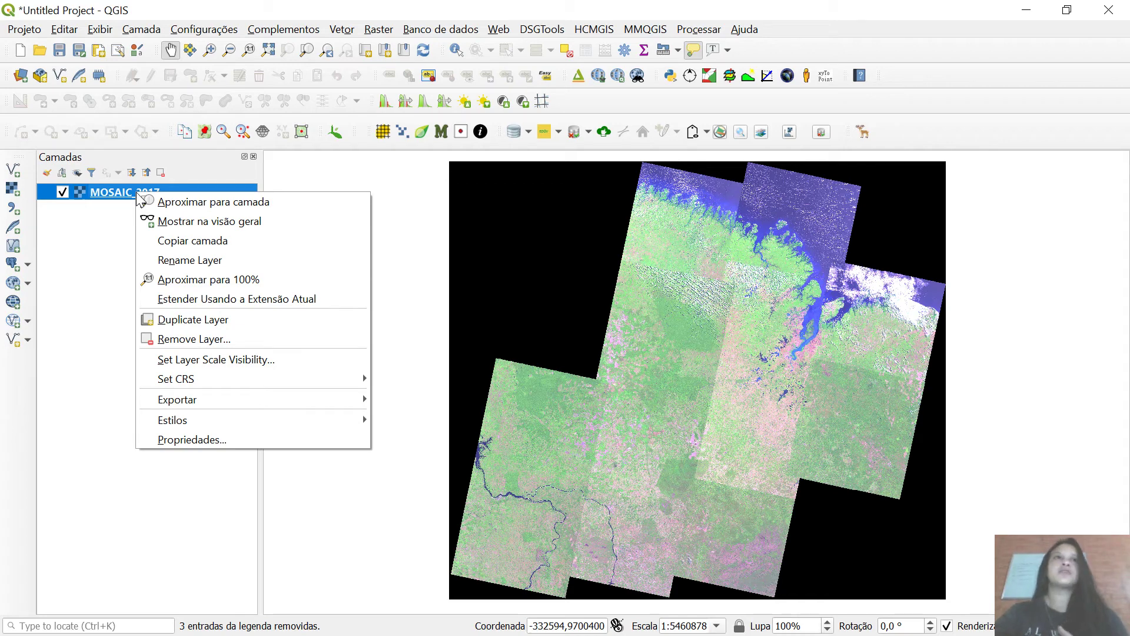
pyautogui.click(75, 267)
pyautogui.rightClick(128, 190)
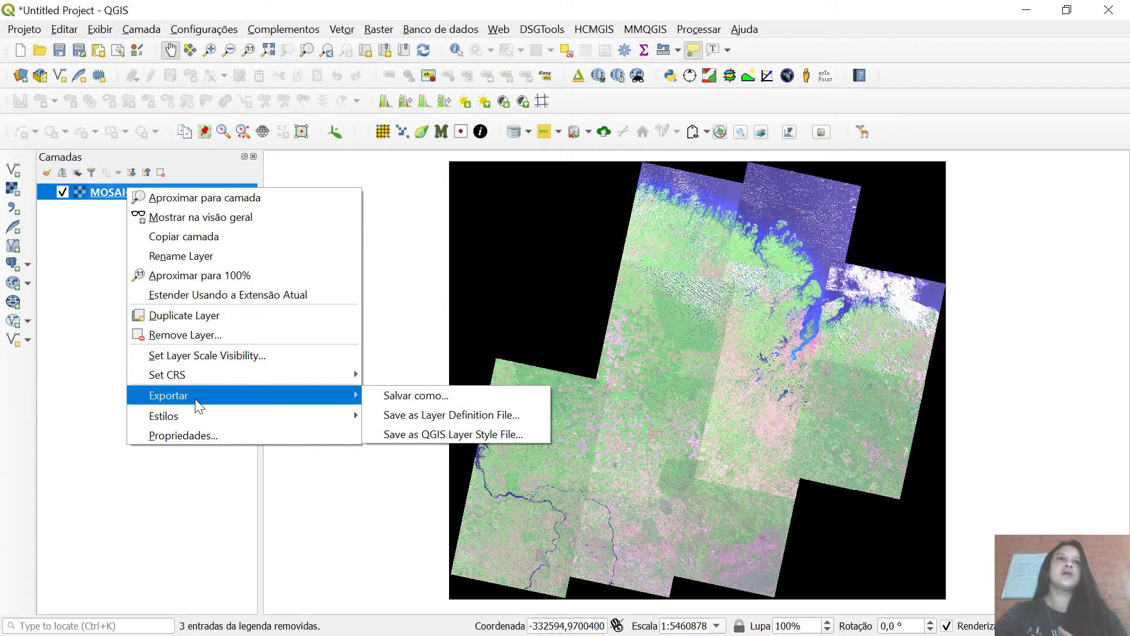
pyautogui.click(412, 395)
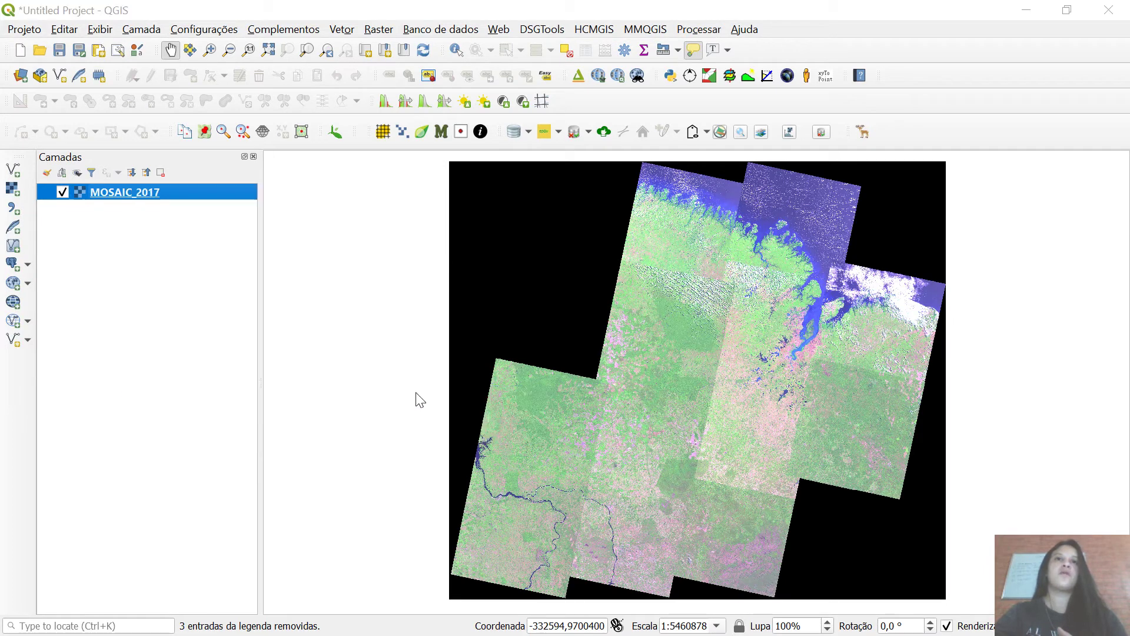
pyautogui.moveTo(676, 184); pyautogui.dragTo(578, 185)
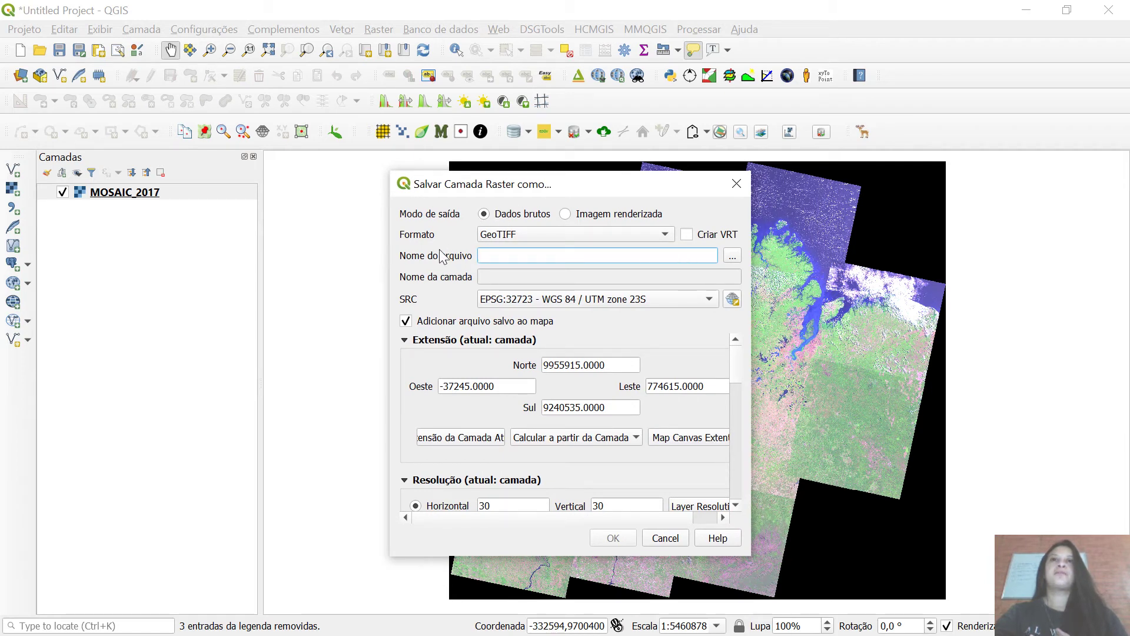
# Step: Choose Projeto_Zee_2018 > Imagem_2017 > Mosaico > MOSAICO_2017 on drive D as the folder for the exported raster
pyautogui.click(735, 253)
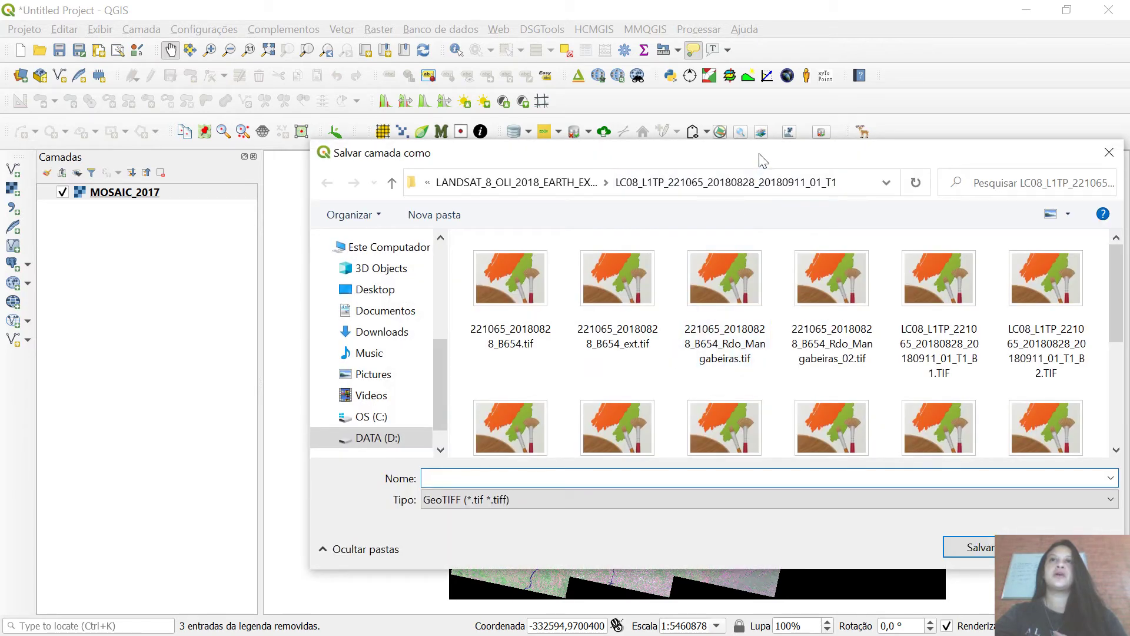
pyautogui.moveTo(758, 154); pyautogui.dragTo(638, 124)
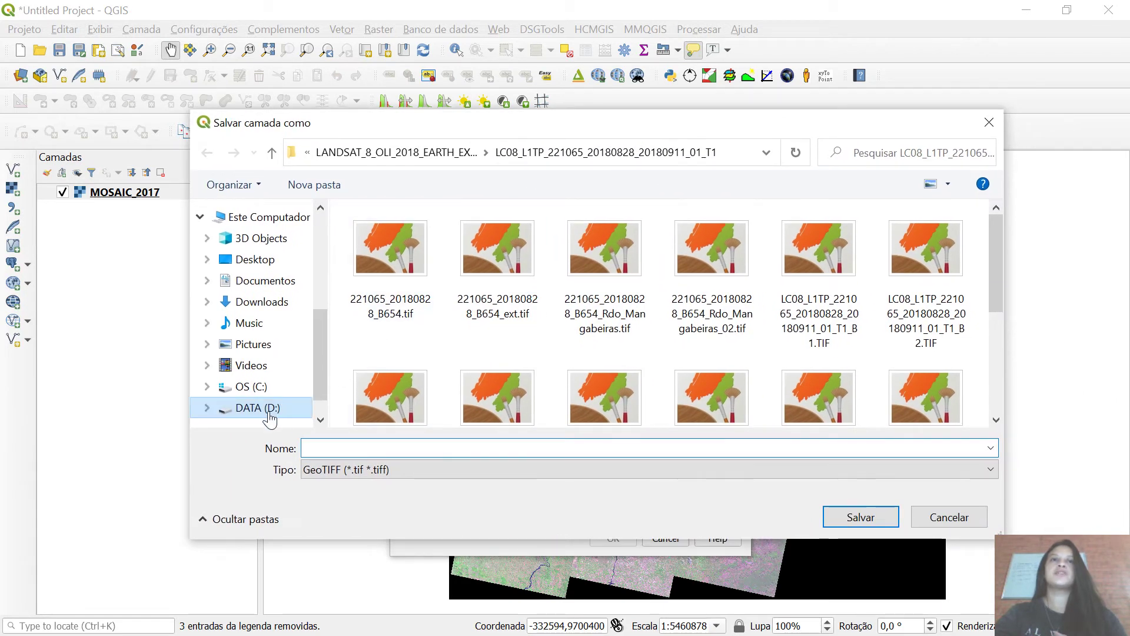
pyautogui.click(268, 415)
pyautogui.scroll(-3, 449, 345)
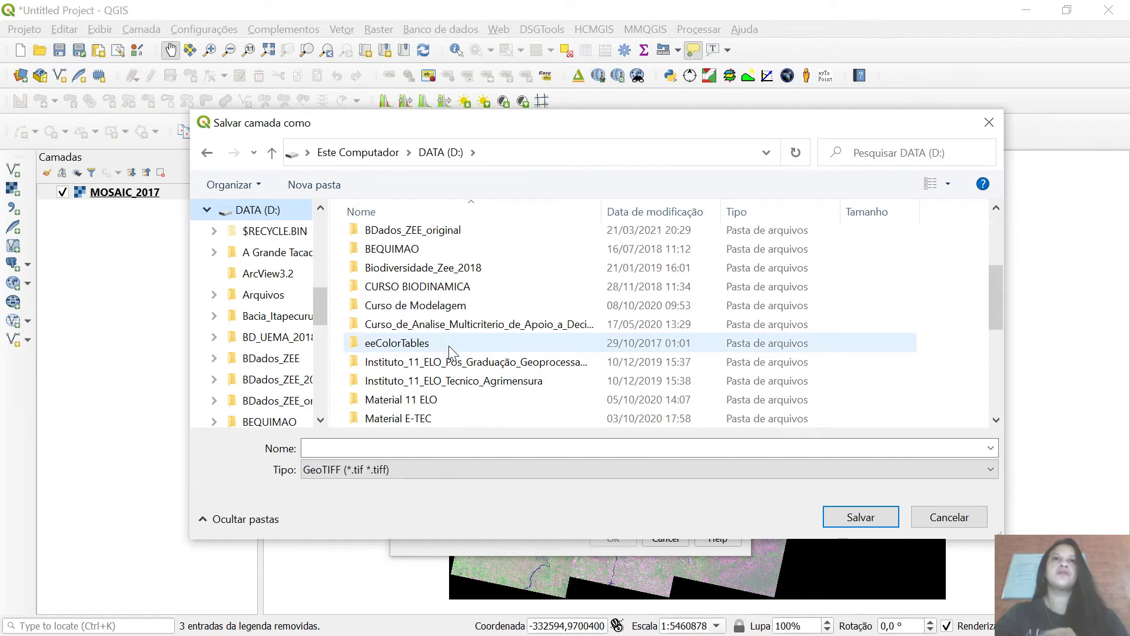
pyautogui.doubleClick(464, 382)
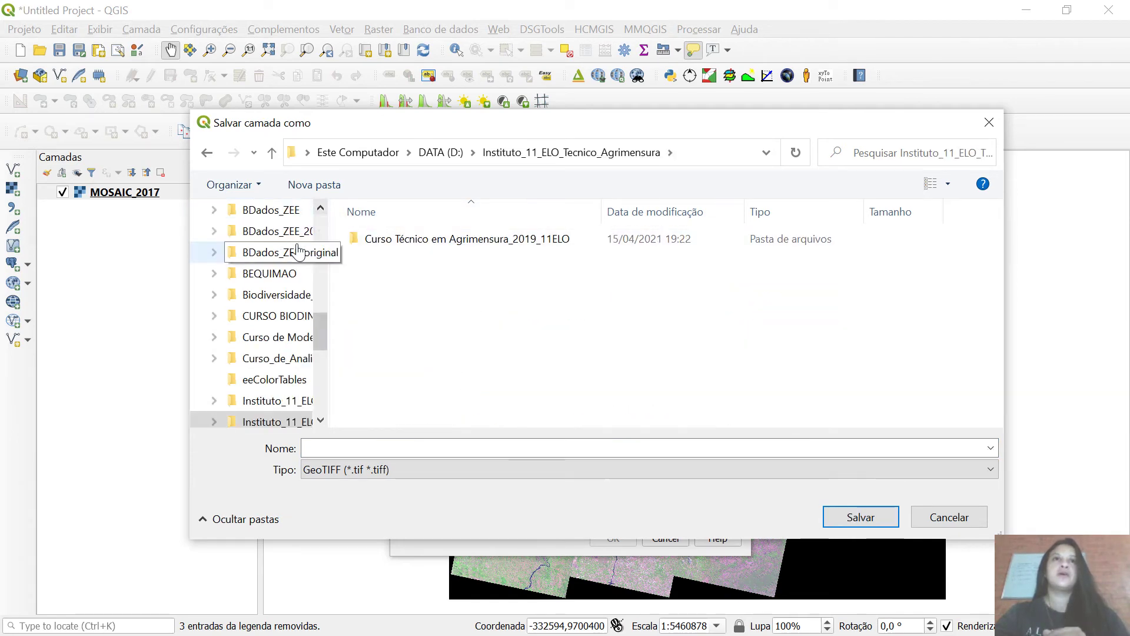
pyautogui.moveTo(314, 322); pyautogui.dragTo(316, 361)
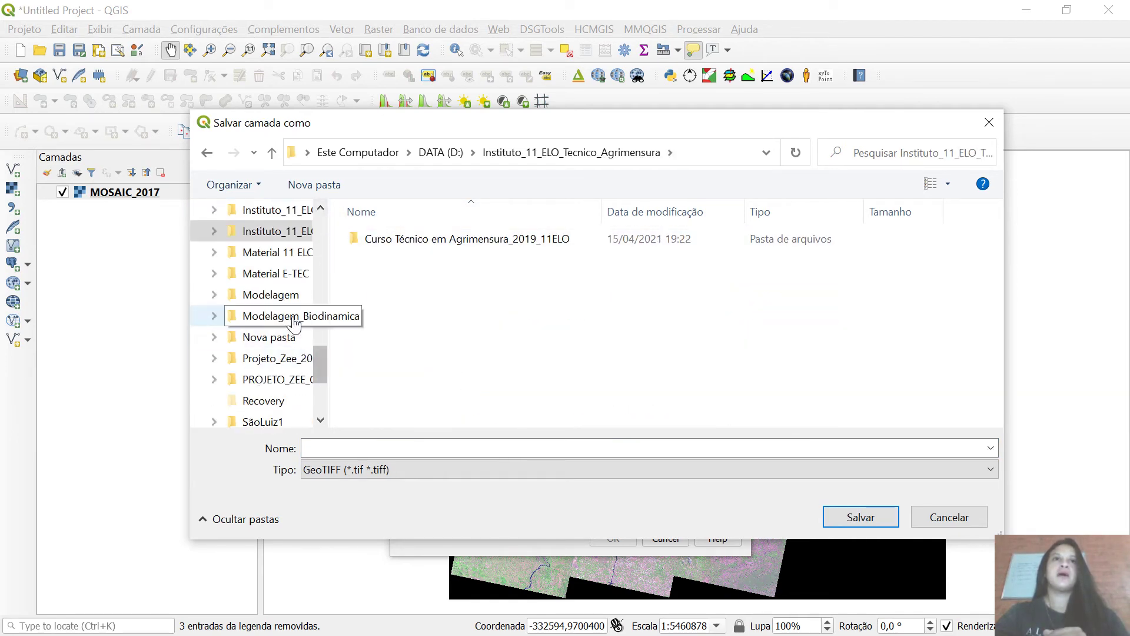
pyautogui.click(277, 358)
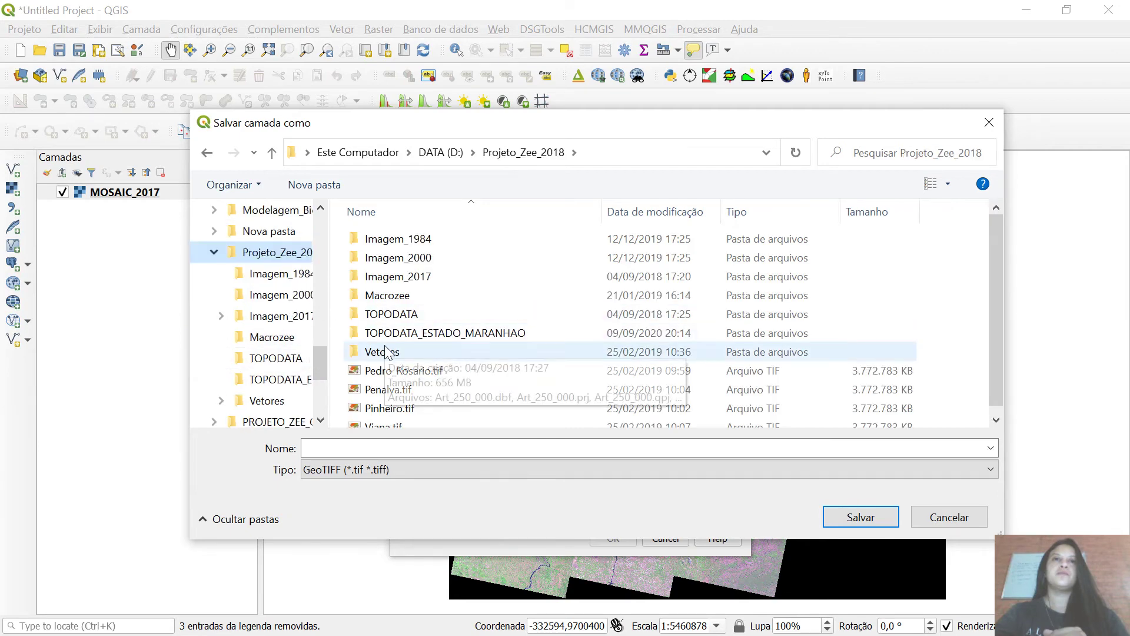
pyautogui.doubleClick(398, 276)
pyautogui.scroll(-2, 399, 354)
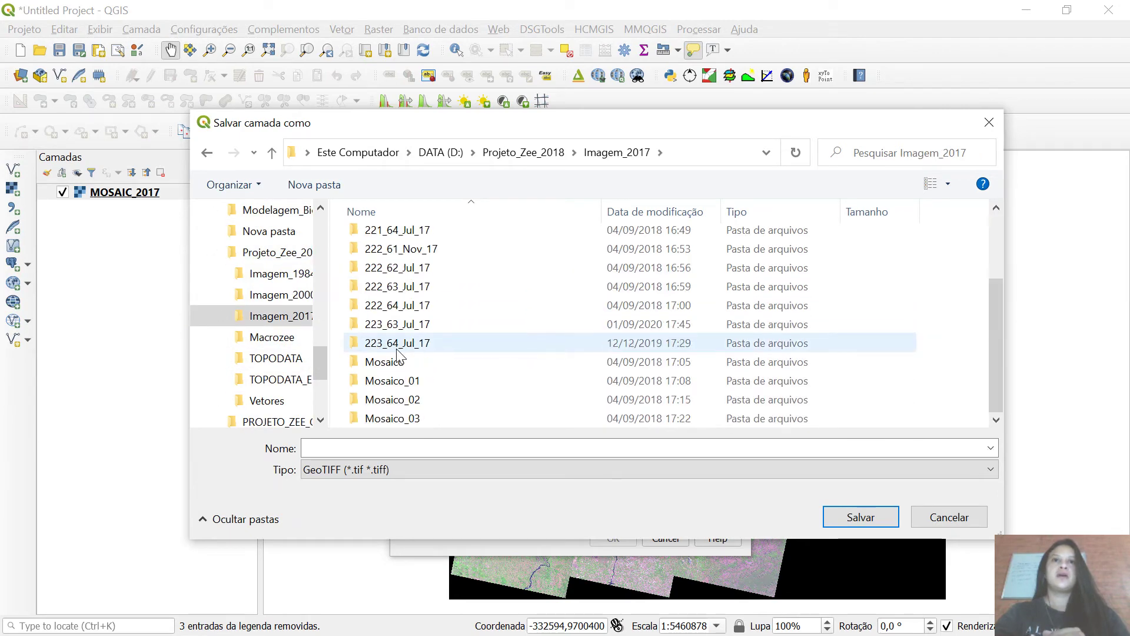
pyautogui.doubleClick(398, 360)
pyautogui.doubleClick(423, 240)
# Step: Name the exported GeoTIFF MOSAIC_2017_sirgas2000_utm in the MOSAICO_2017 folder and confirm the output file
pyautogui.click(425, 241)
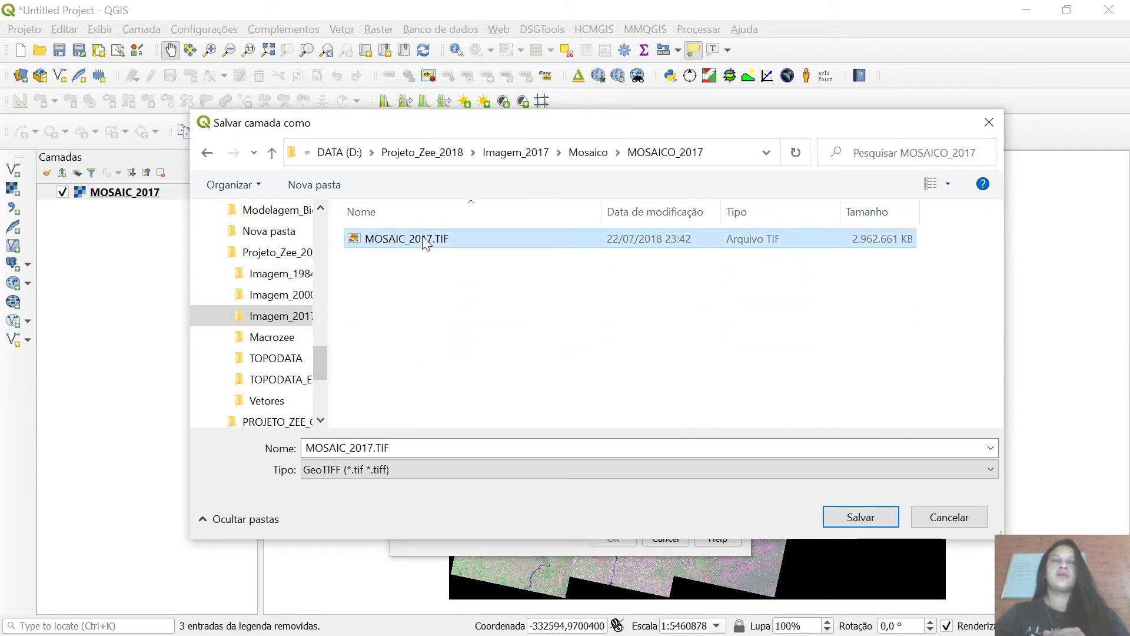
pyautogui.click(425, 445)
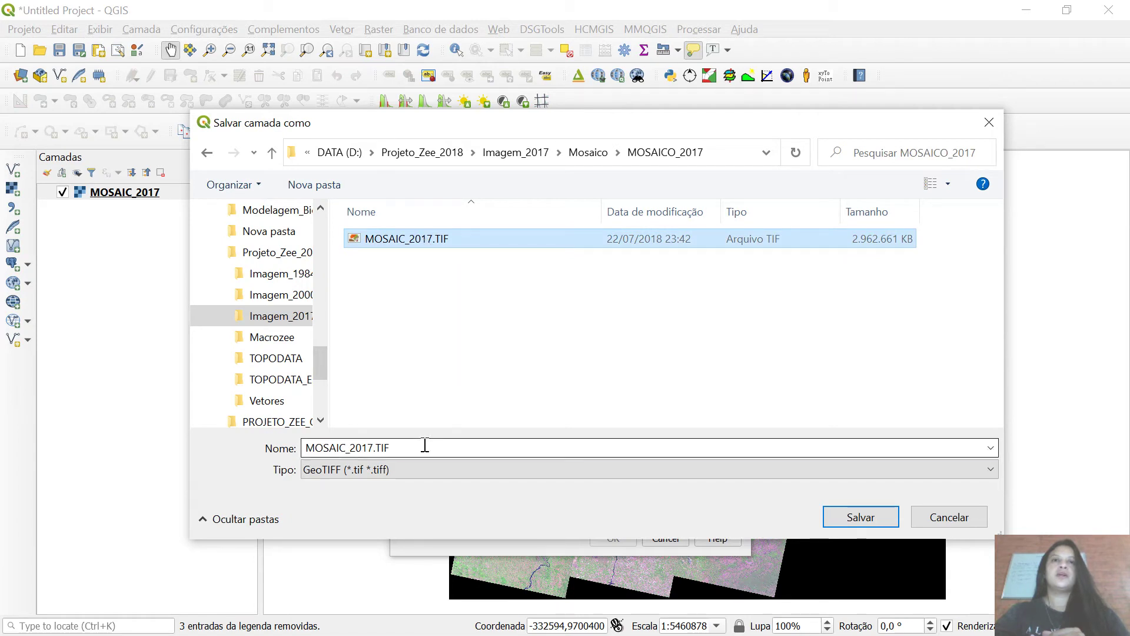
pyautogui.click(425, 445)
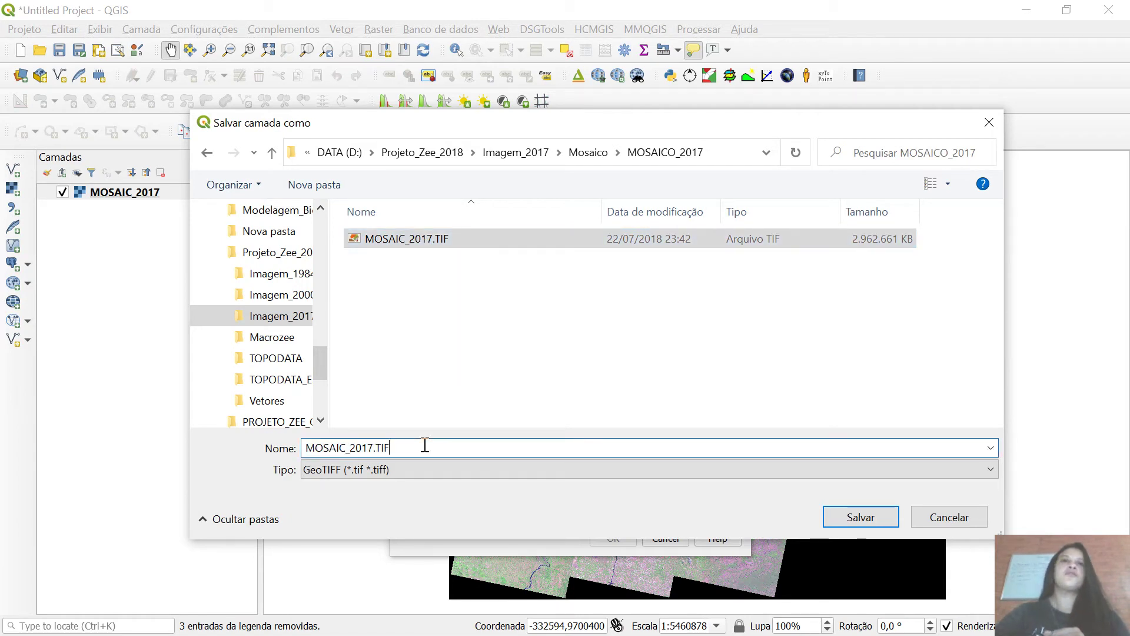
pyautogui.press('BackSpace')
pyautogui.press('BackSpace')
pyautogui.press('BackSpace')
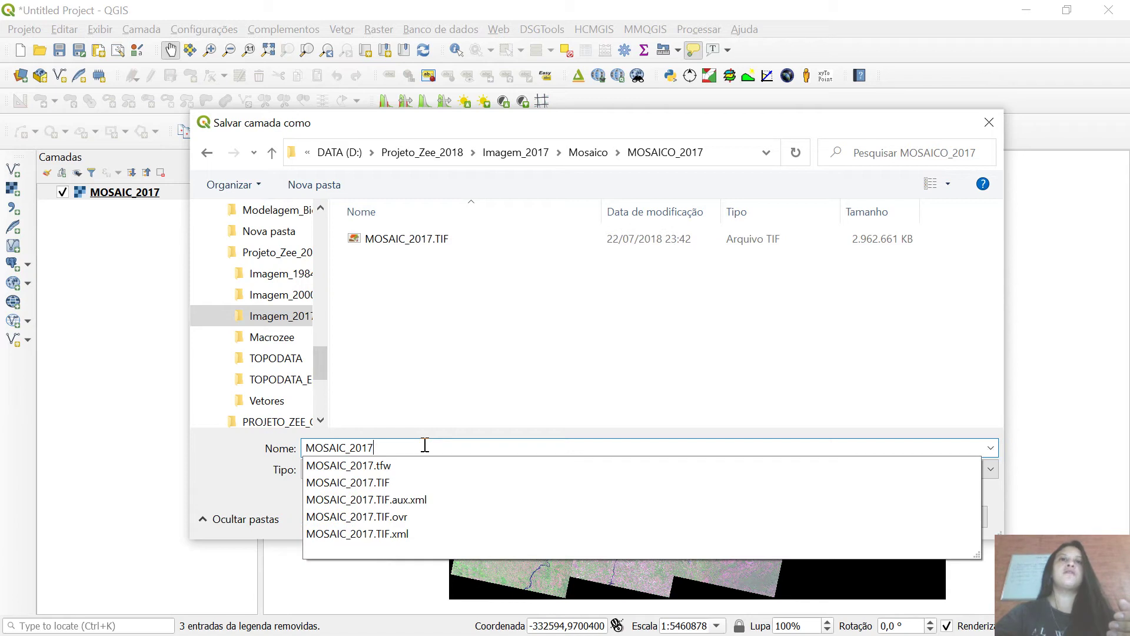
pyautogui.write('_')
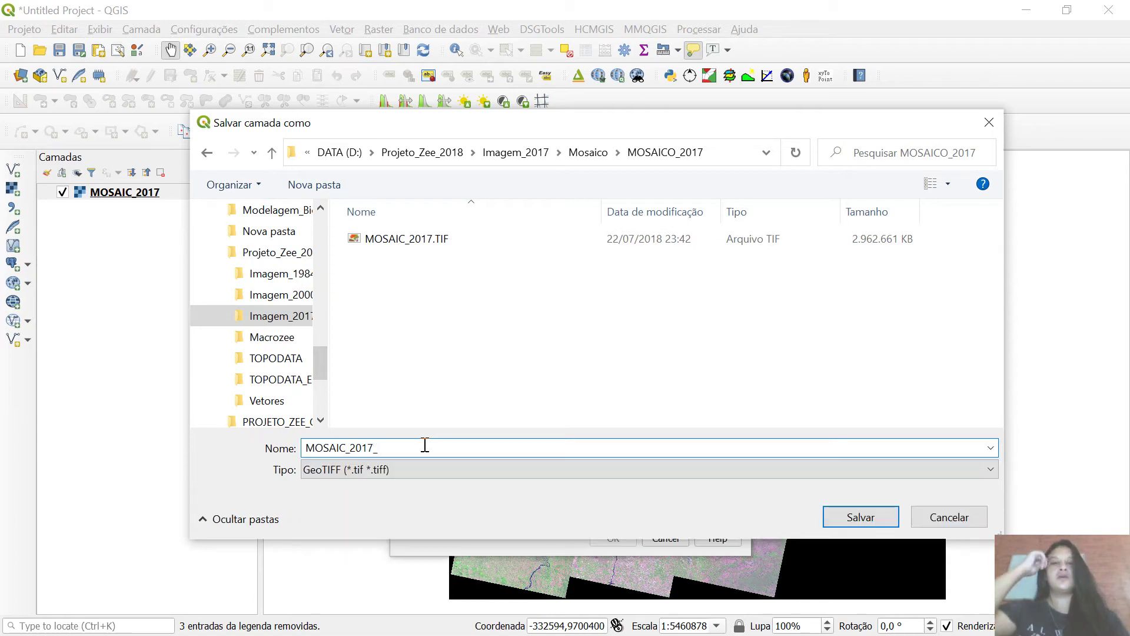
pyautogui.write('u')
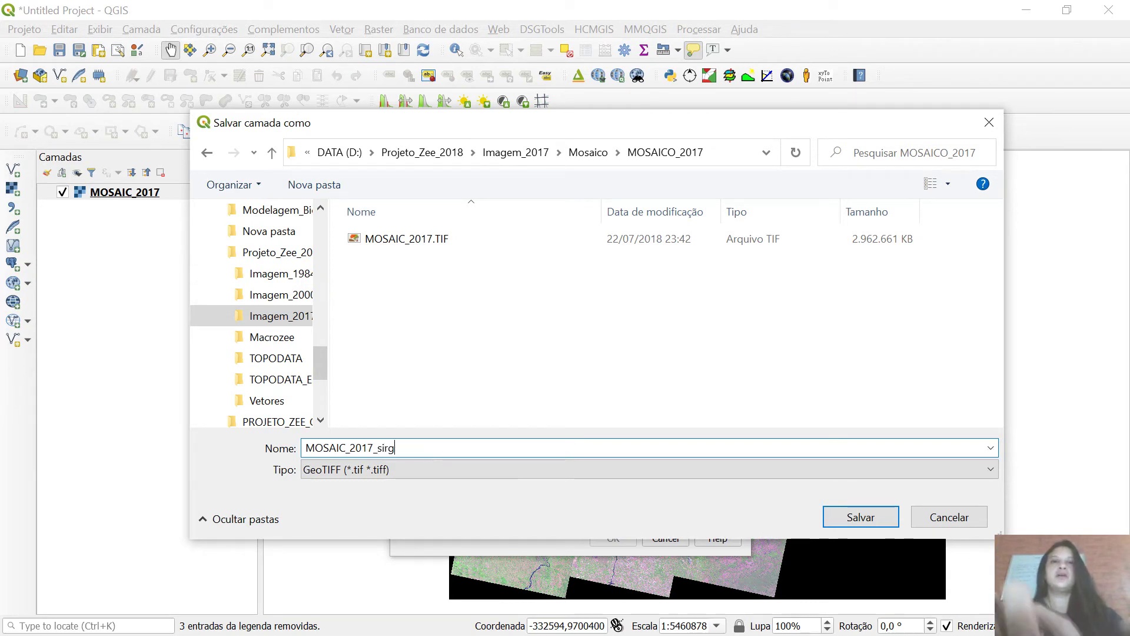
pyautogui.write('s200')
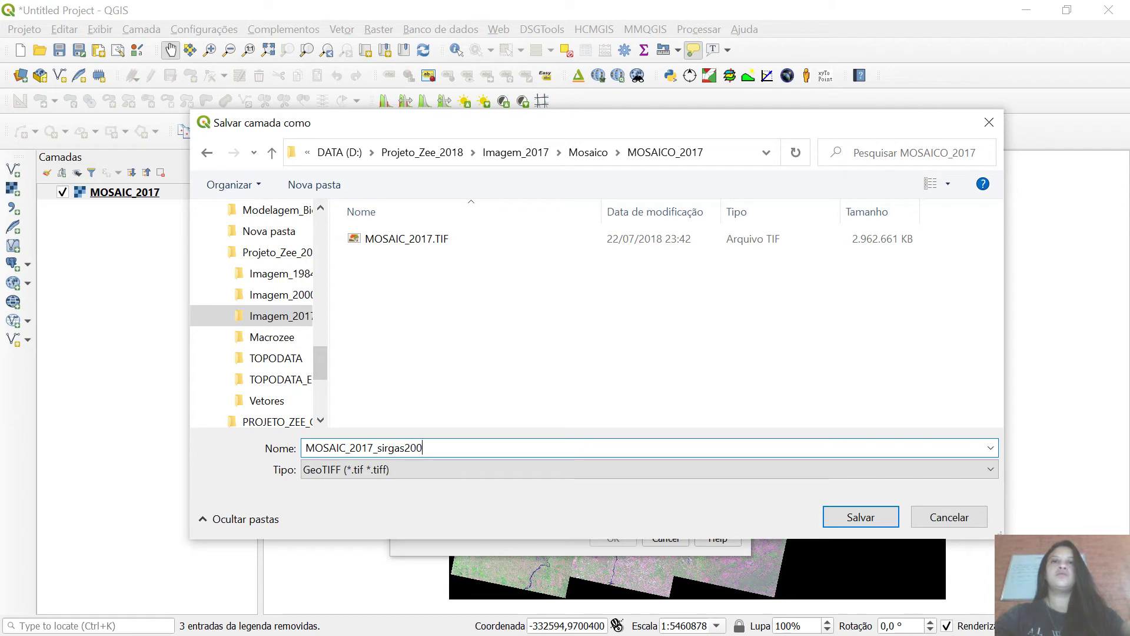
pyautogui.write('0_')
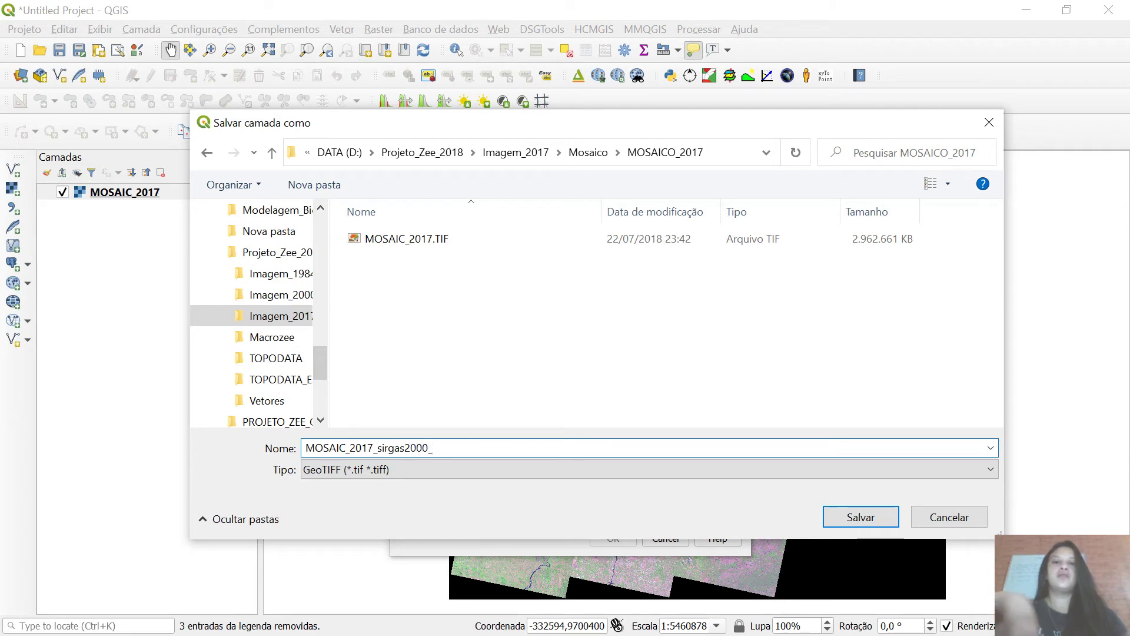
pyautogui.write('utm')
pyautogui.press('BackSpace')
pyautogui.press('BackSpace')
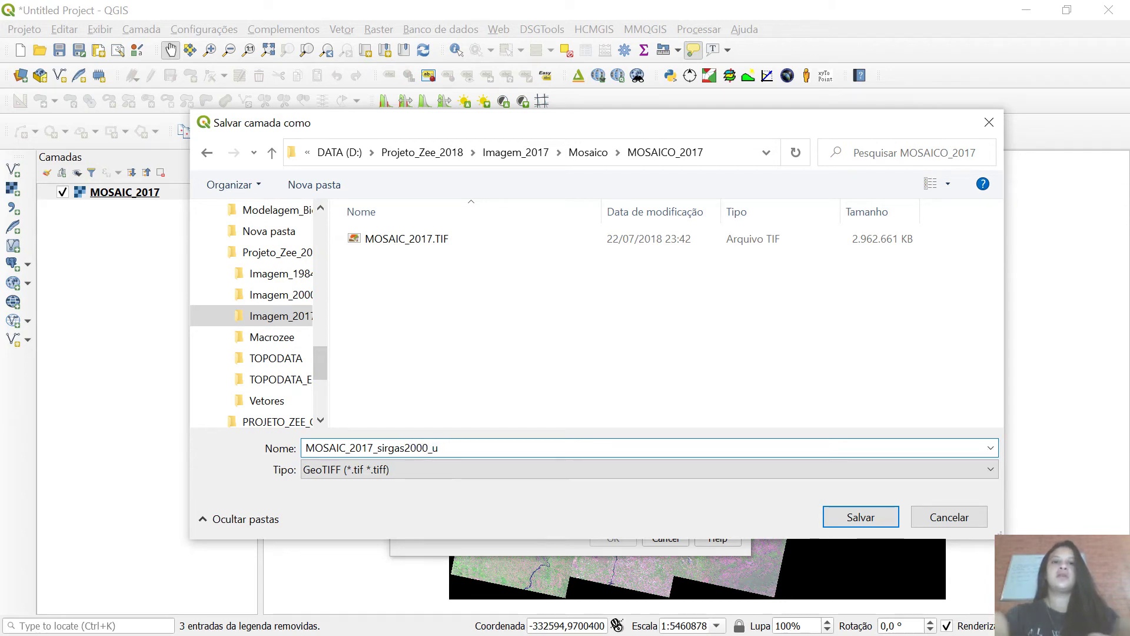
pyautogui.write('tm')
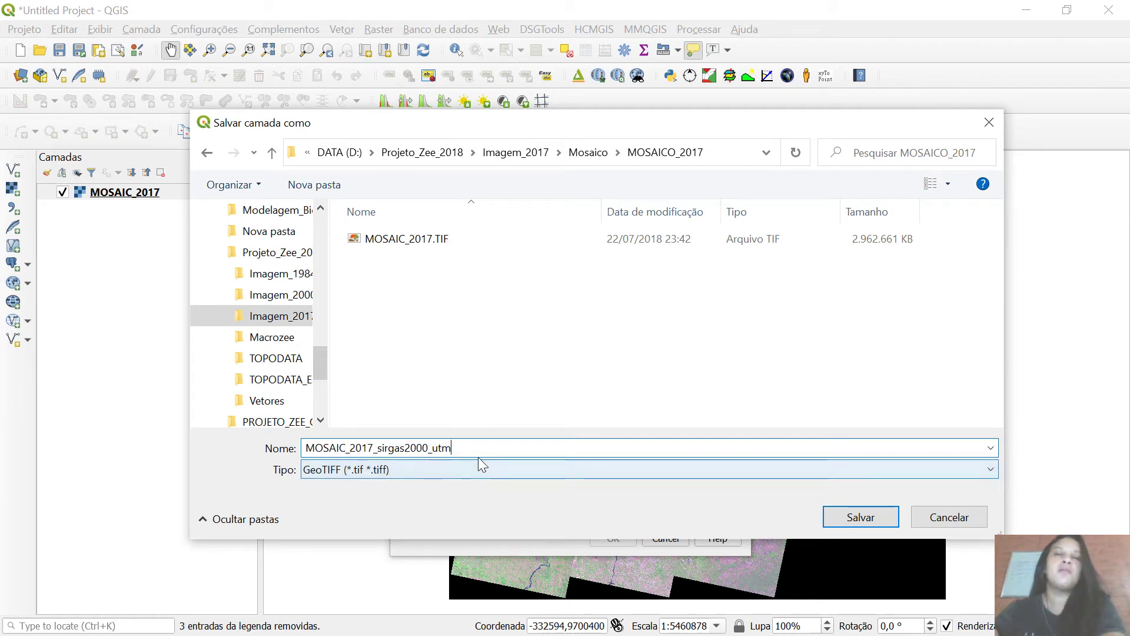
pyautogui.click(832, 516)
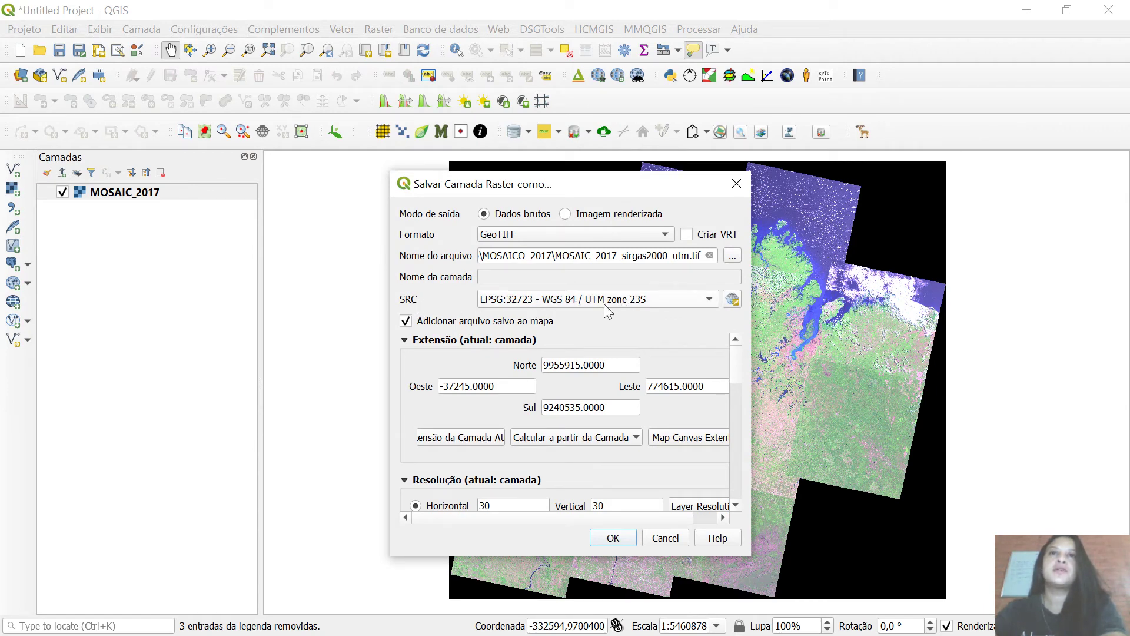
# Step: Set the export's coordinate reference system to SIRGAS 2000 / UTM zone 23S (EPSG:31983) and run the raster export
pyautogui.click(732, 301)
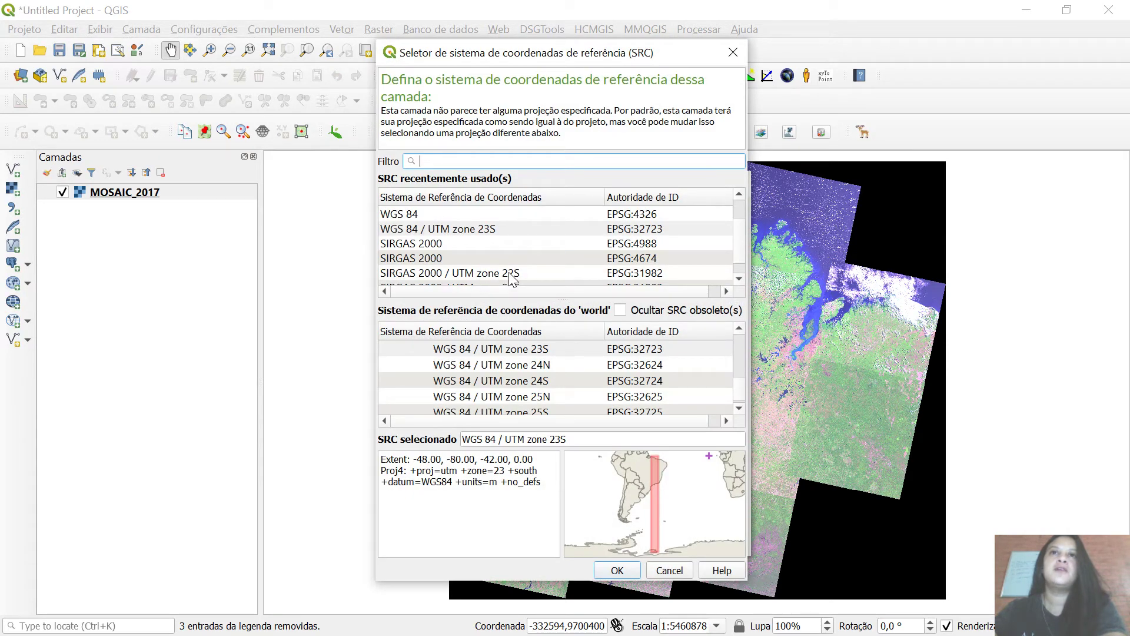
pyautogui.scroll(-1, 705, 274)
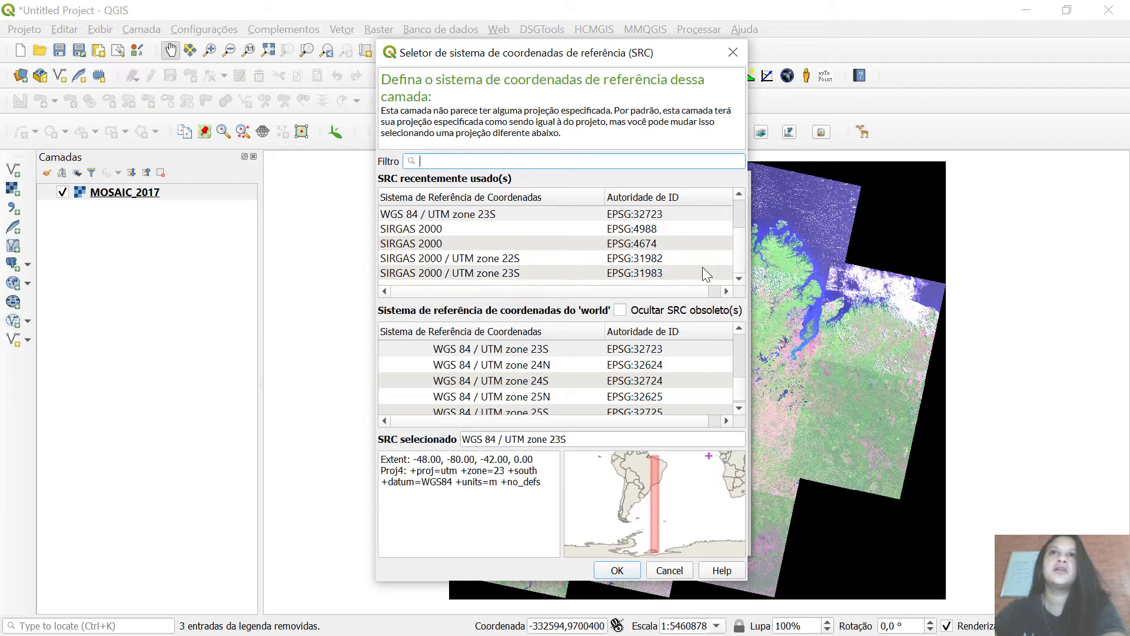
pyautogui.click(512, 274)
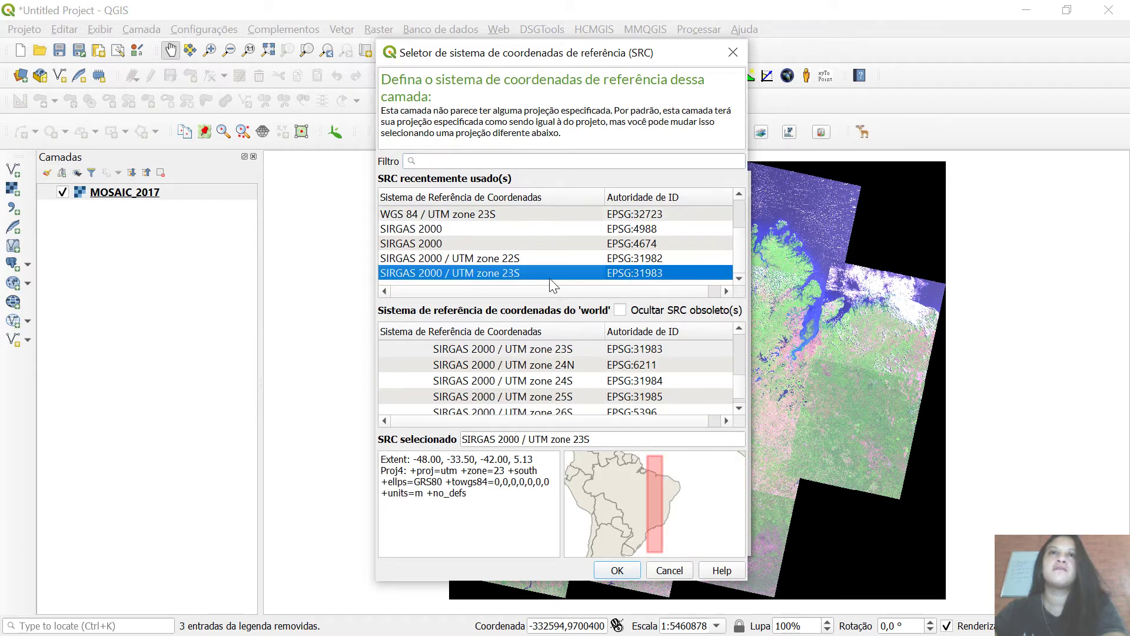
pyautogui.click(616, 569)
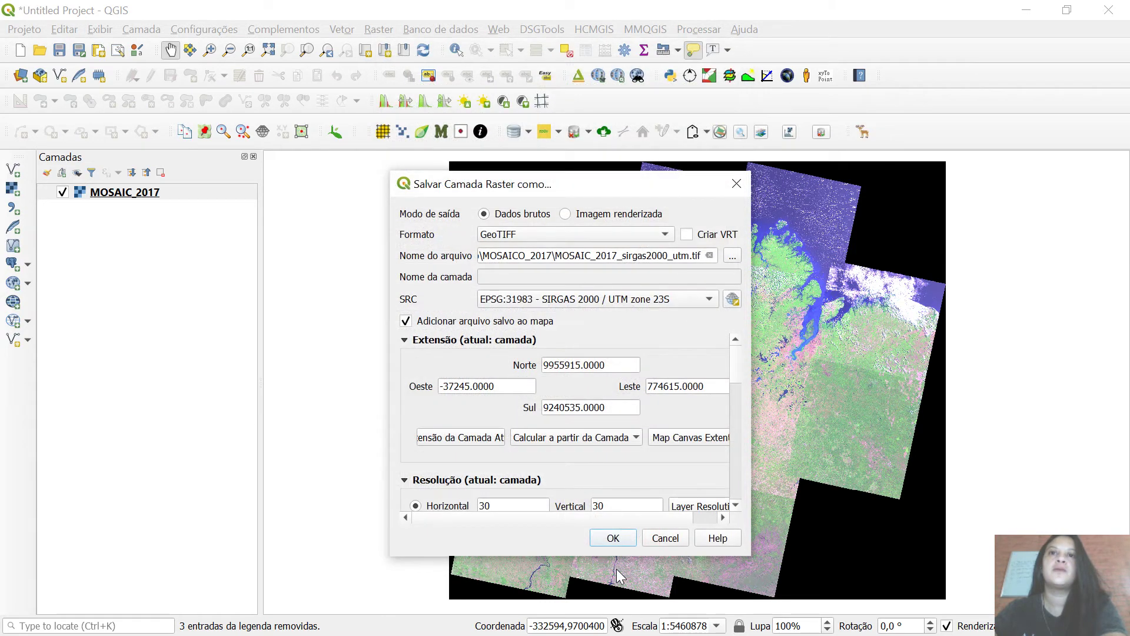
pyautogui.click(615, 538)
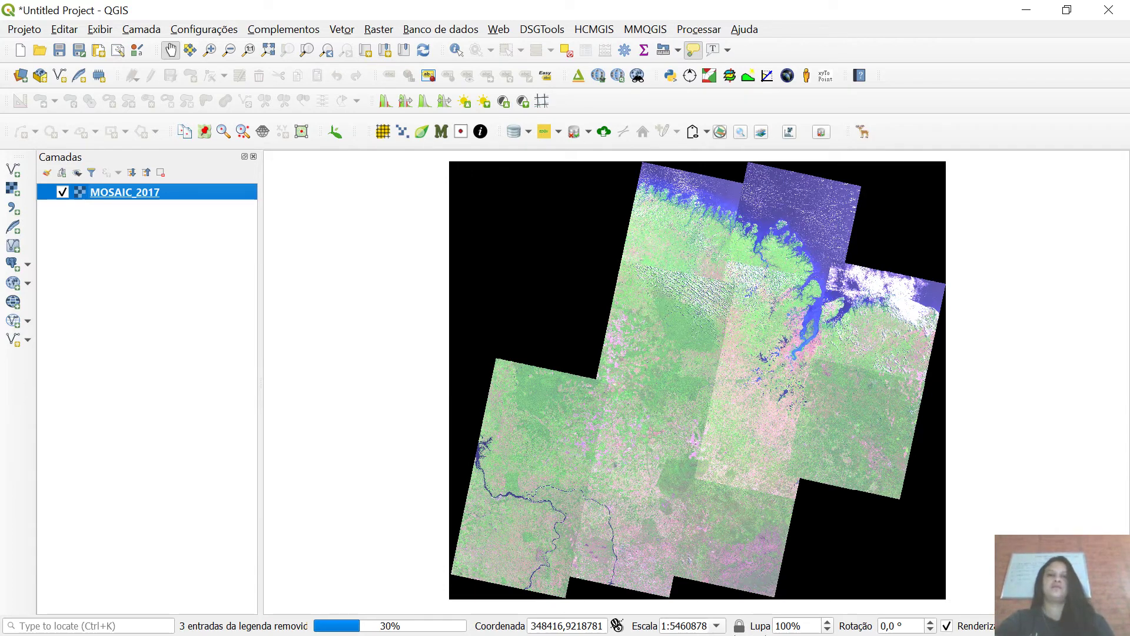
pyautogui.press('super')
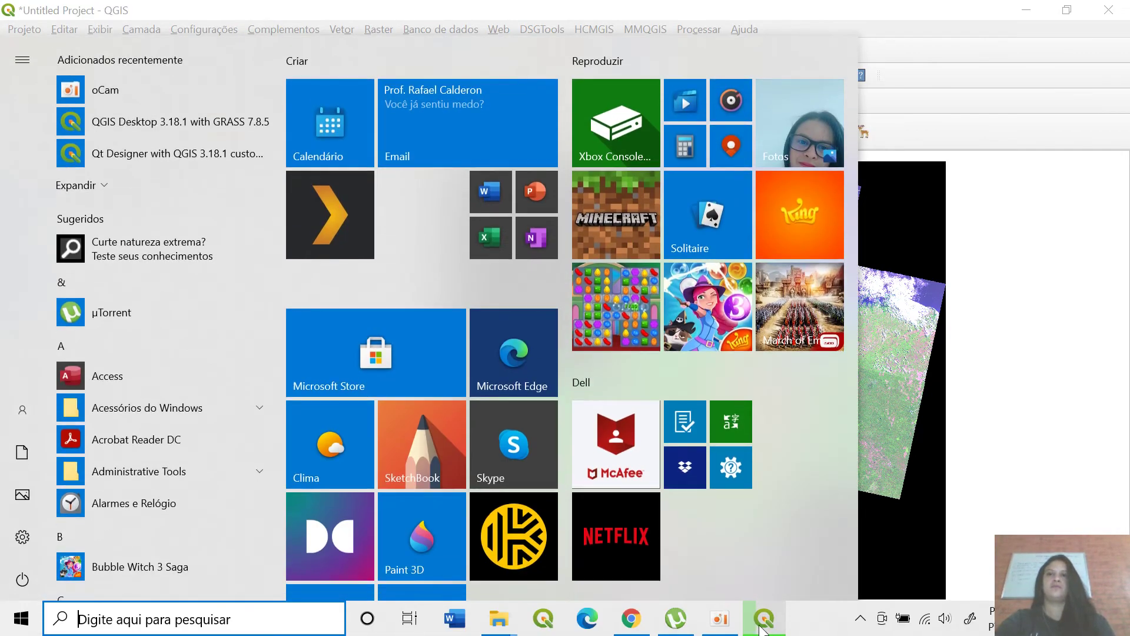
pyautogui.click(720, 618)
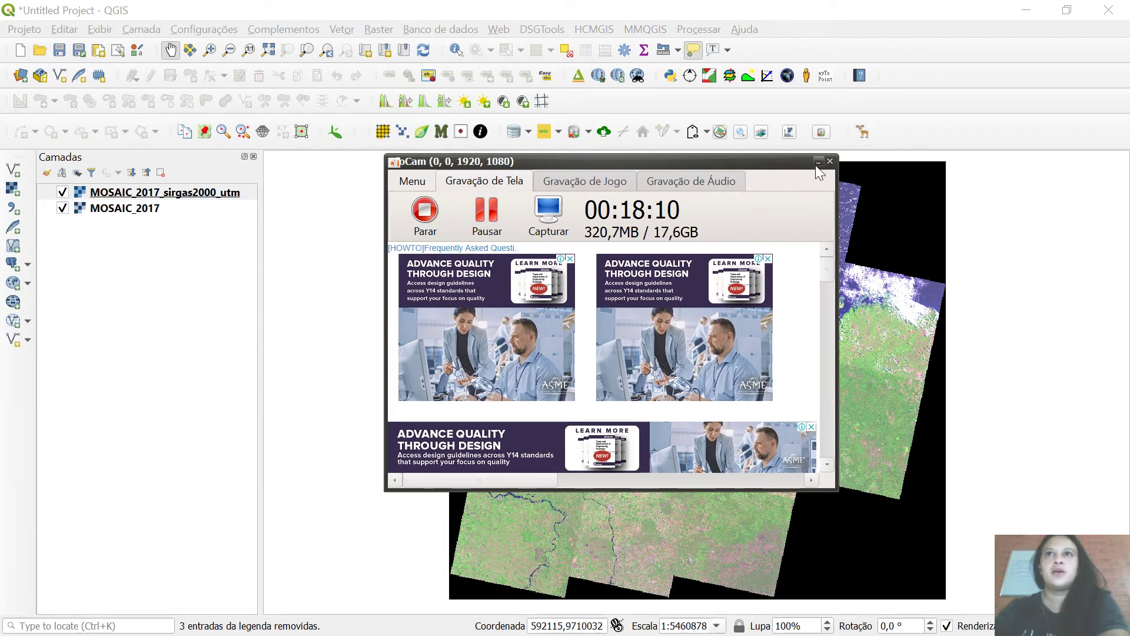
pyautogui.click(817, 161)
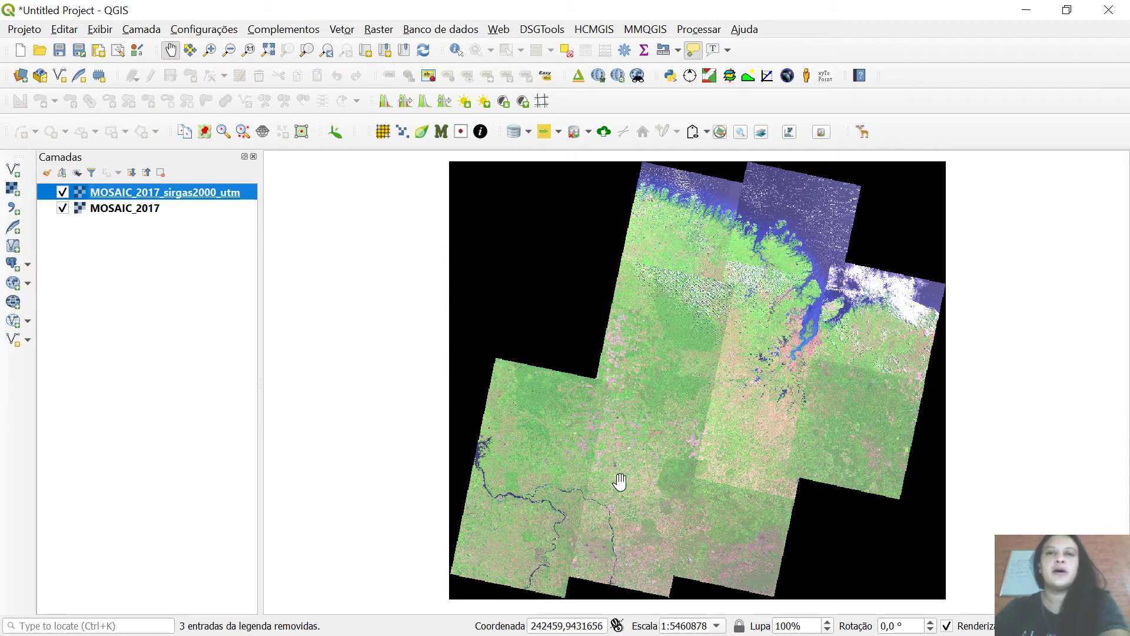
# Step: Remove the original MOSAIC_2017 layer from the project, keeping only the reprojected mosaic
pyautogui.click(133, 210)
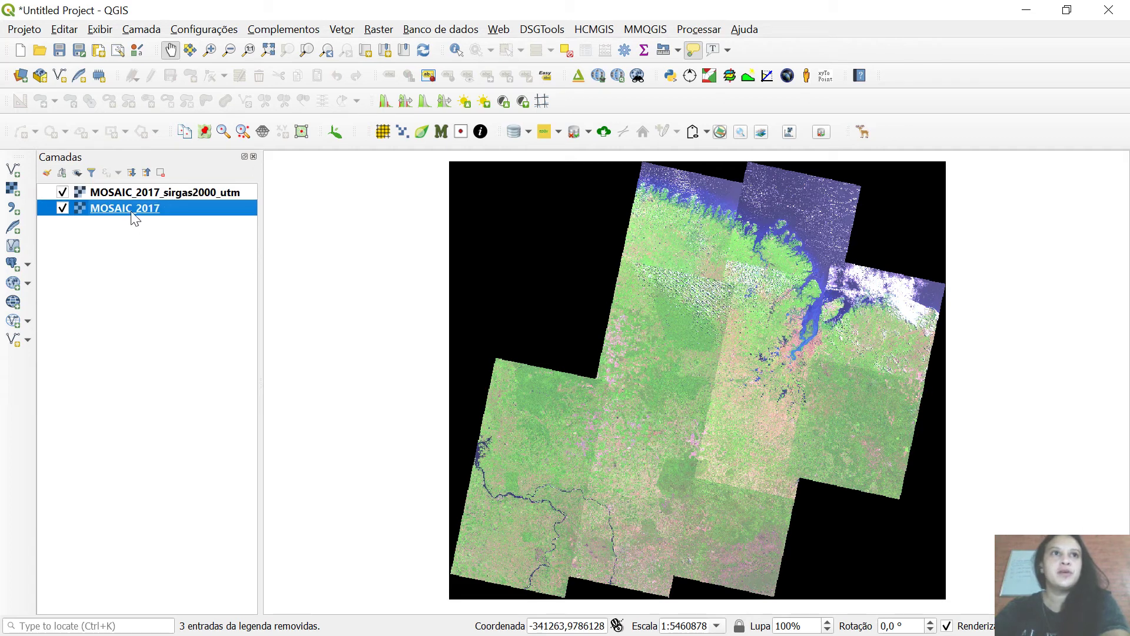
pyautogui.click(161, 173)
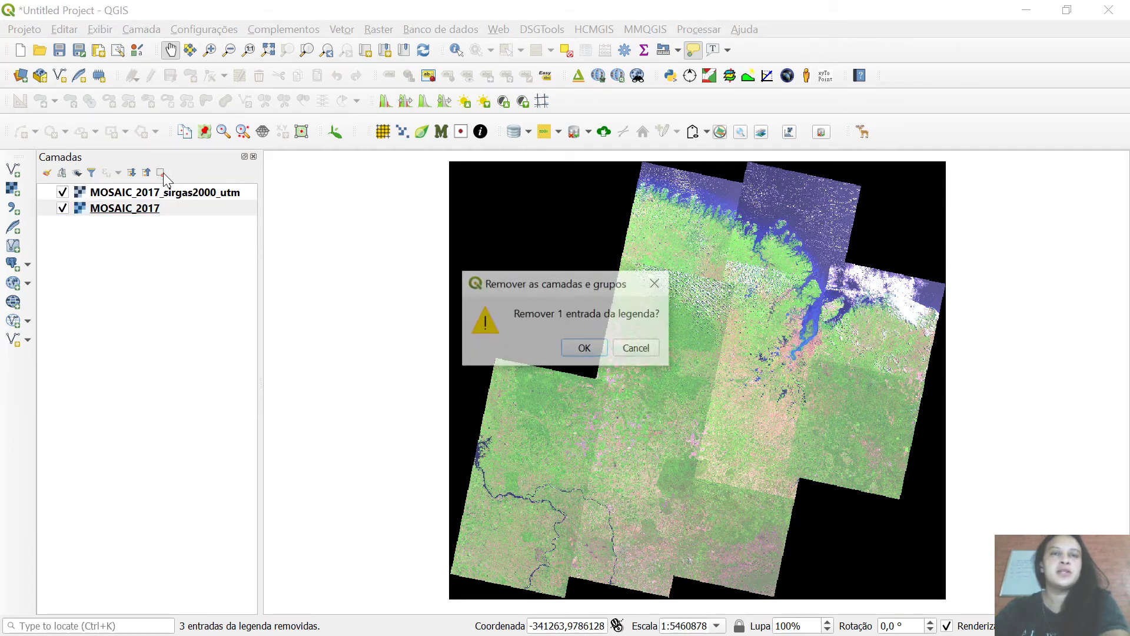
pyautogui.click(598, 349)
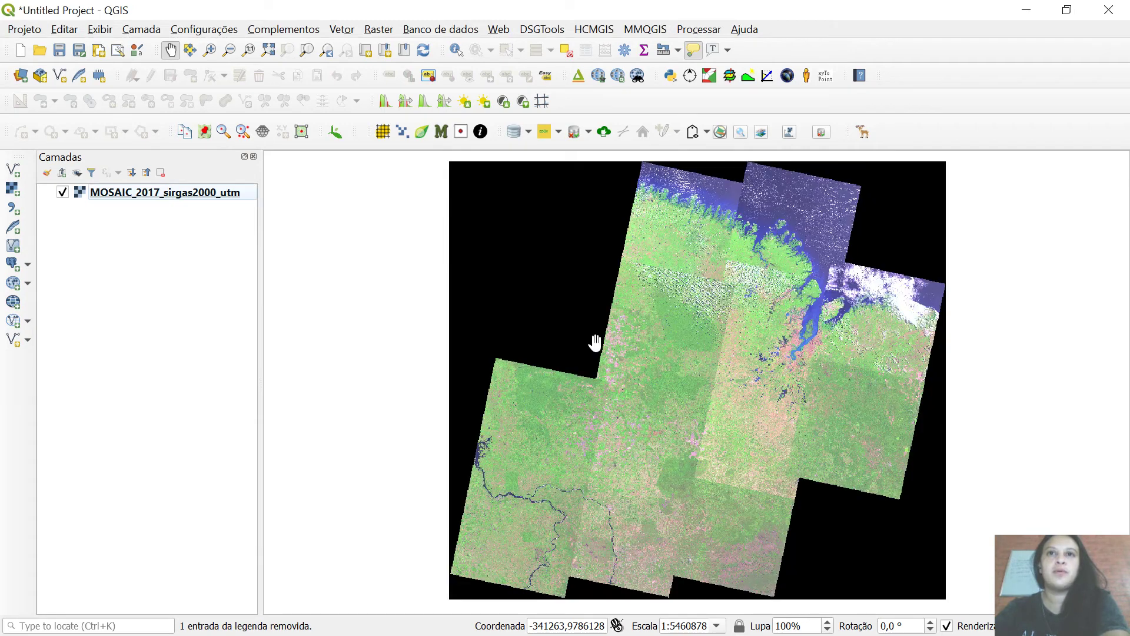
# Step: Check the coordinate reference system of the MOSAIC_2017_sirgas2000_utm layer in its layer information
pyautogui.click(191, 192)
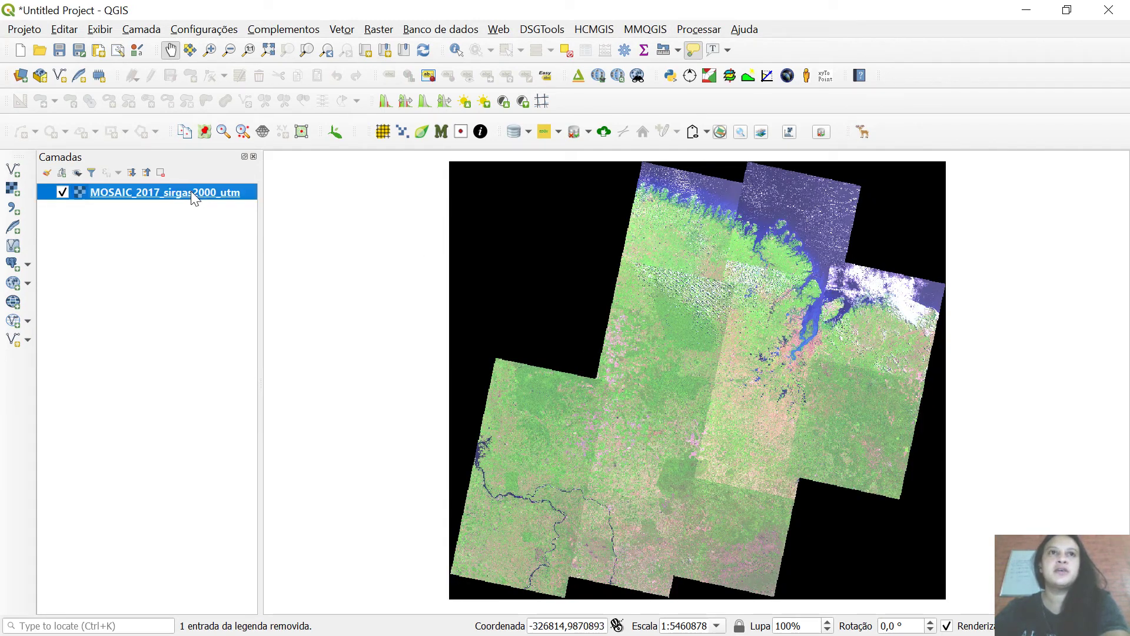
pyautogui.rightClick(191, 192)
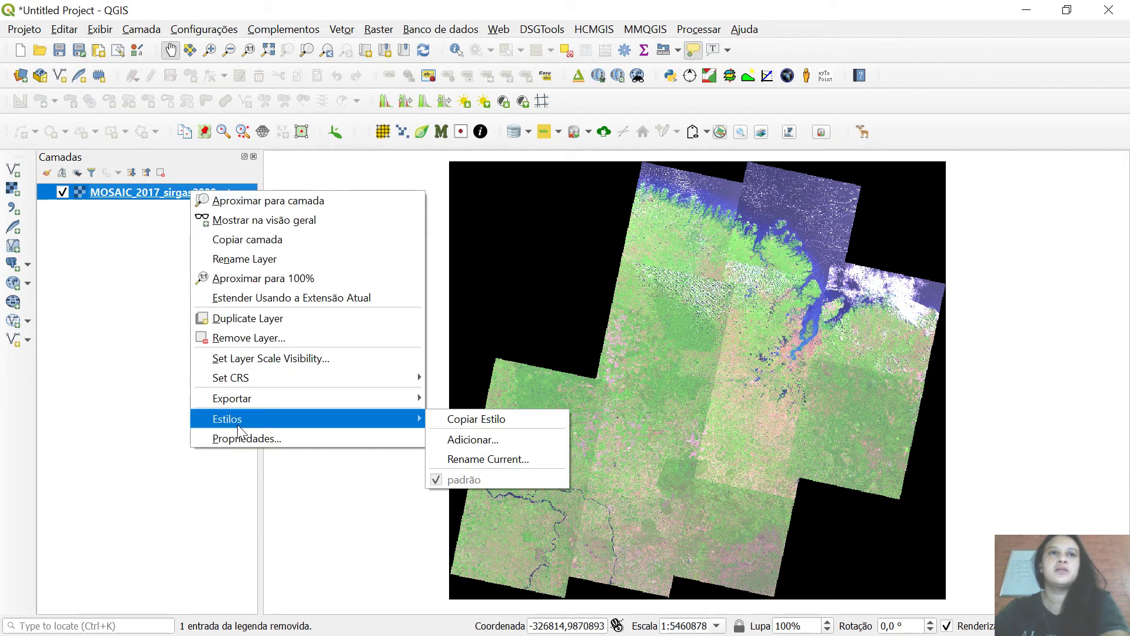
pyautogui.moveTo(248, 399)
pyautogui.click(101, 265)
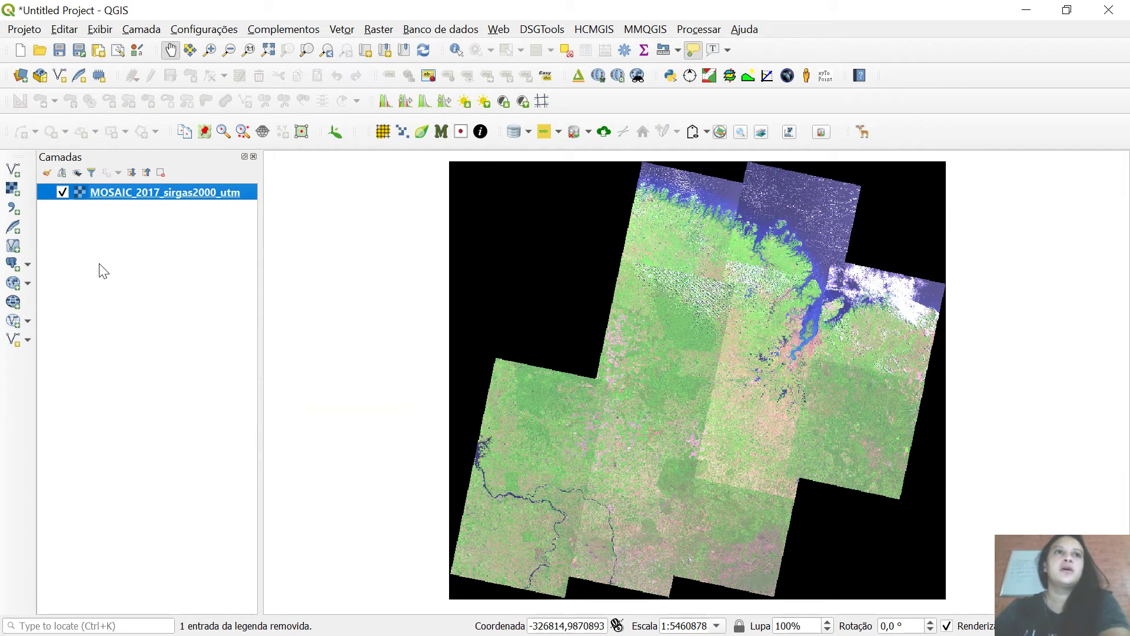
pyautogui.rightClick(130, 191)
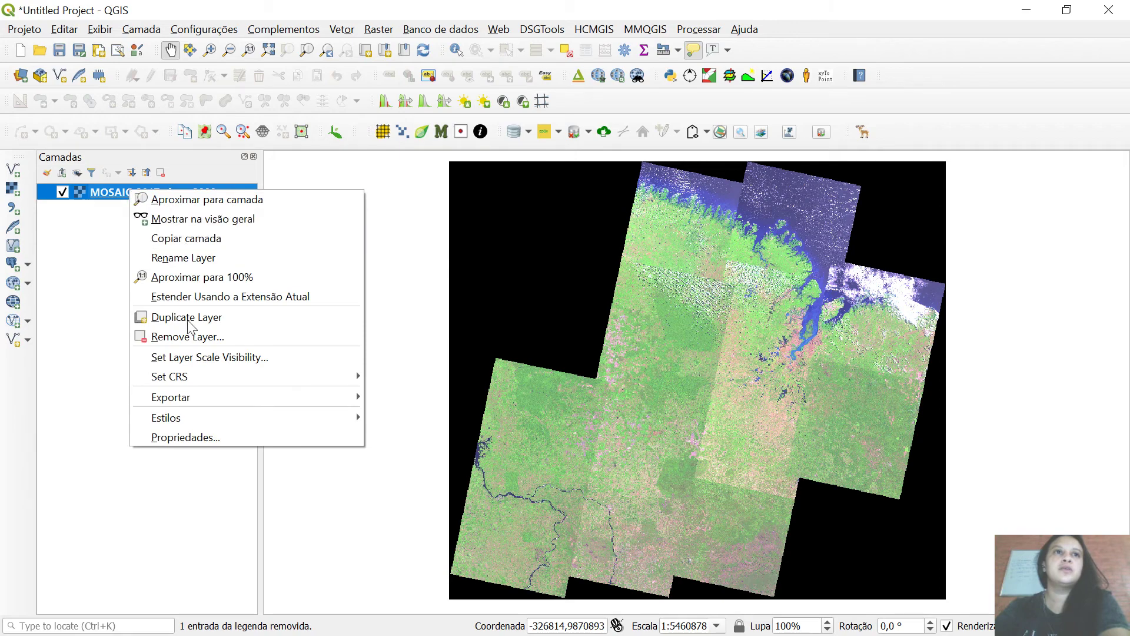
pyautogui.click(200, 437)
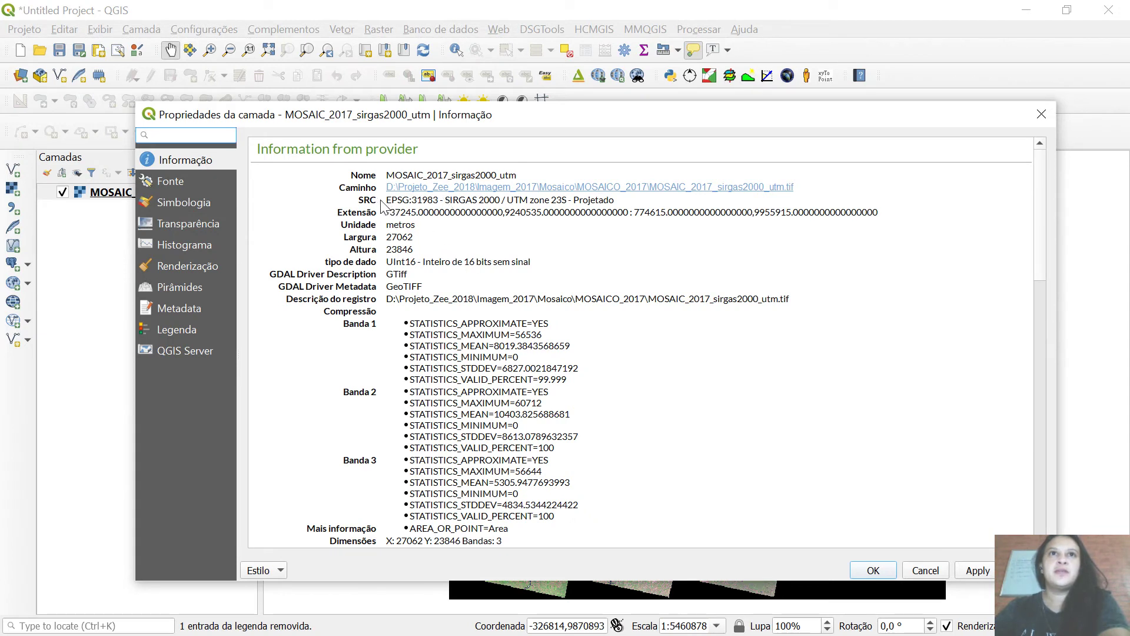
pyautogui.moveTo(361, 202); pyautogui.dragTo(621, 209)
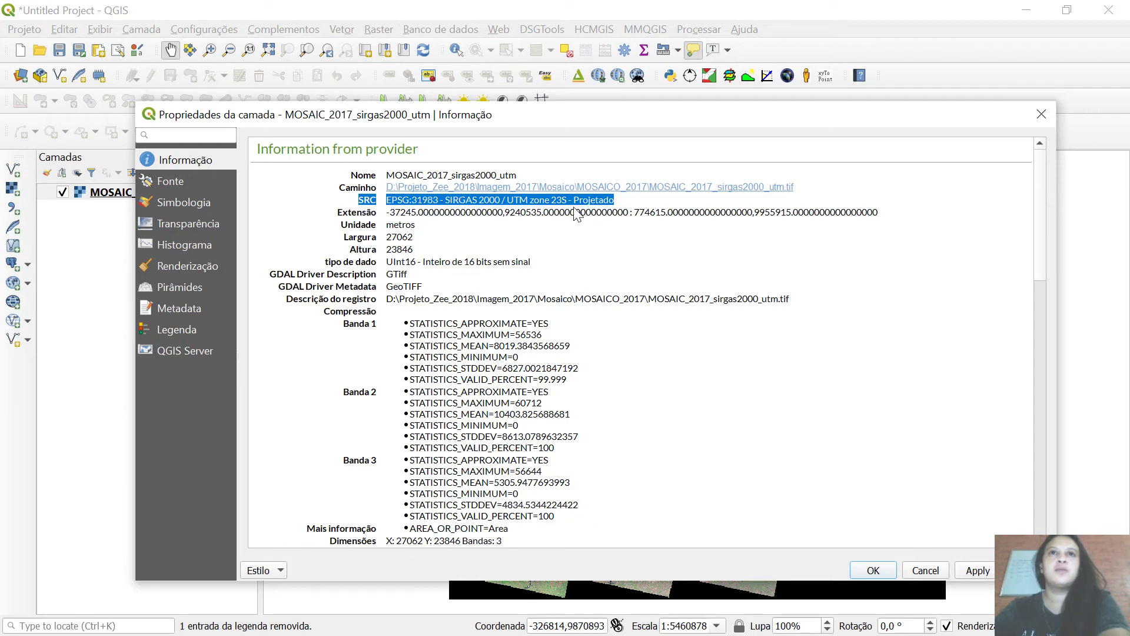
pyautogui.click(387, 203)
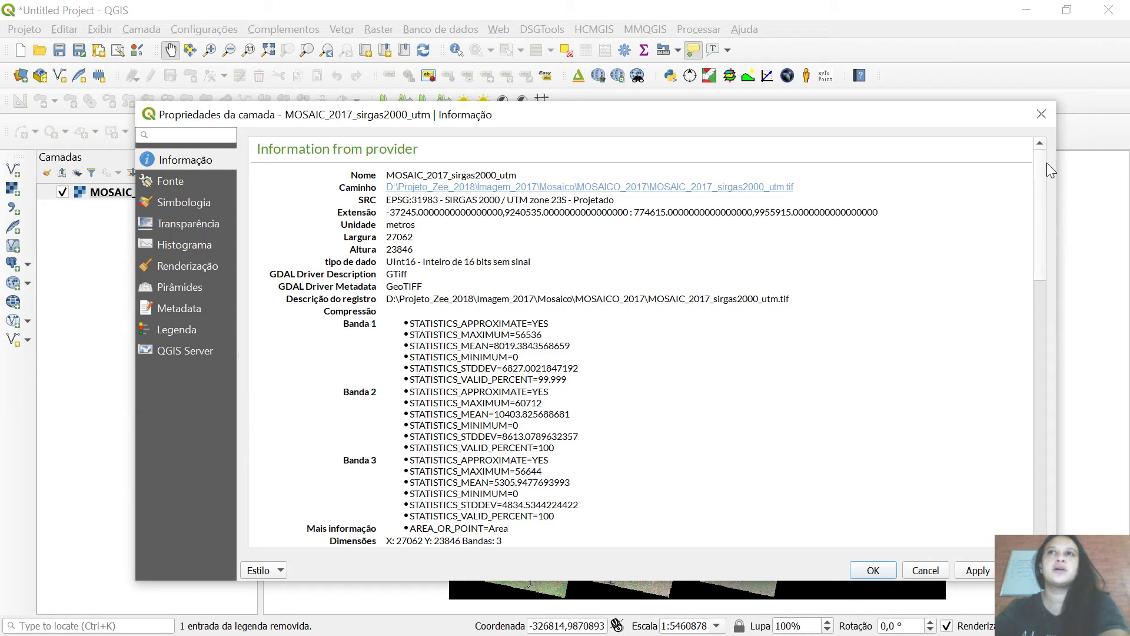
pyautogui.click(1043, 118)
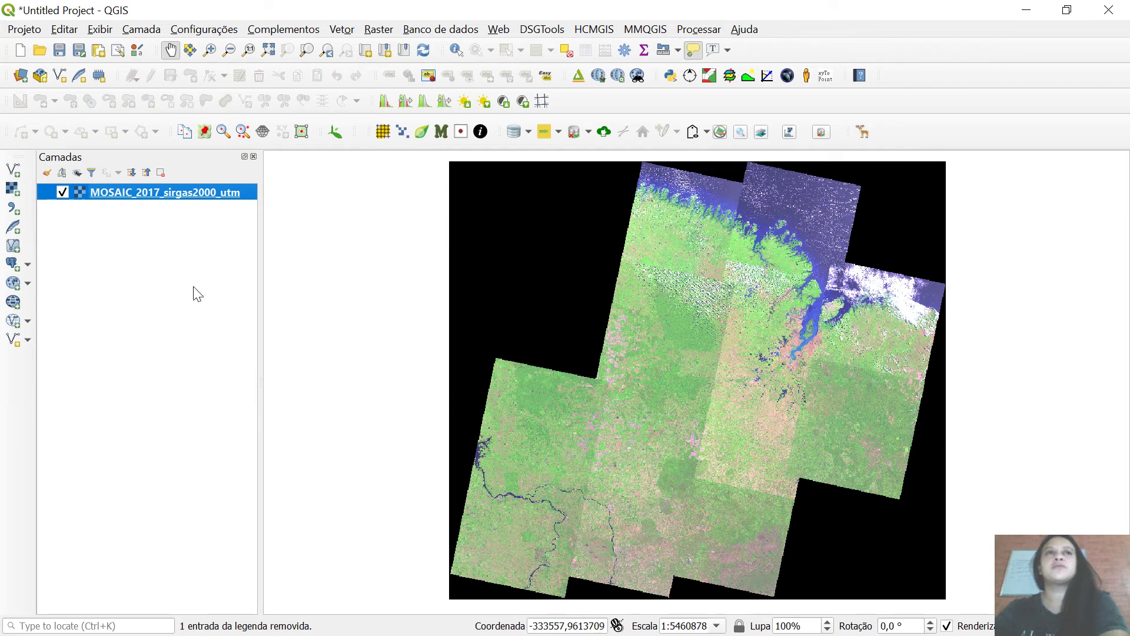
# Step: Open the Clip Raster by Extent tool for MOSAIC_2017_sirgas2000_utm and collapse its advanced parameters
pyautogui.click(380, 30)
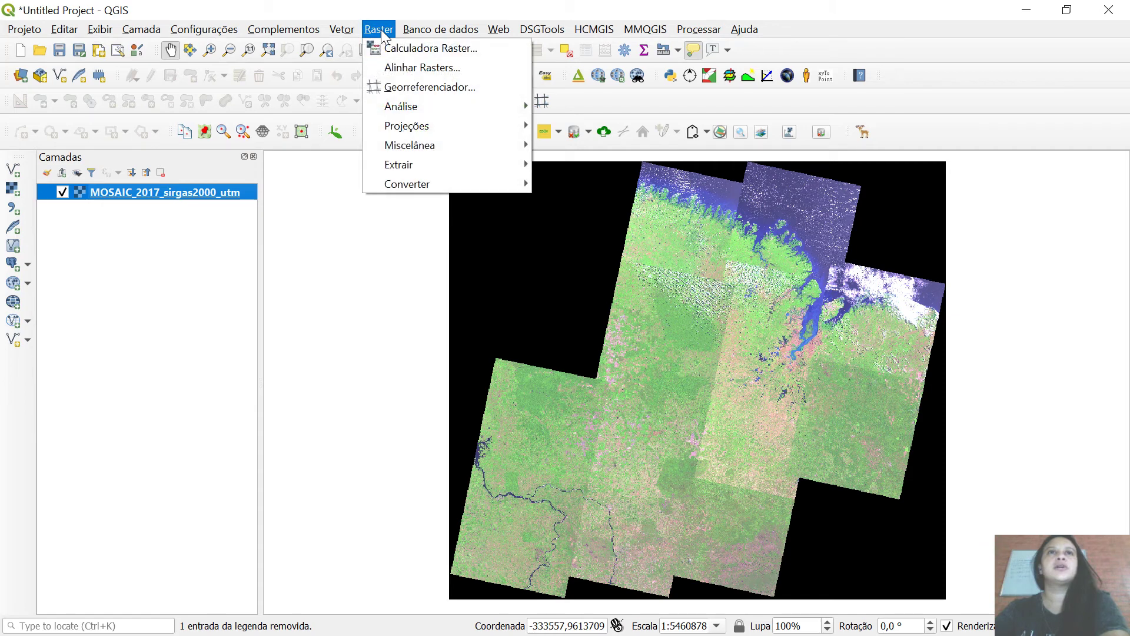
pyautogui.moveTo(410, 172)
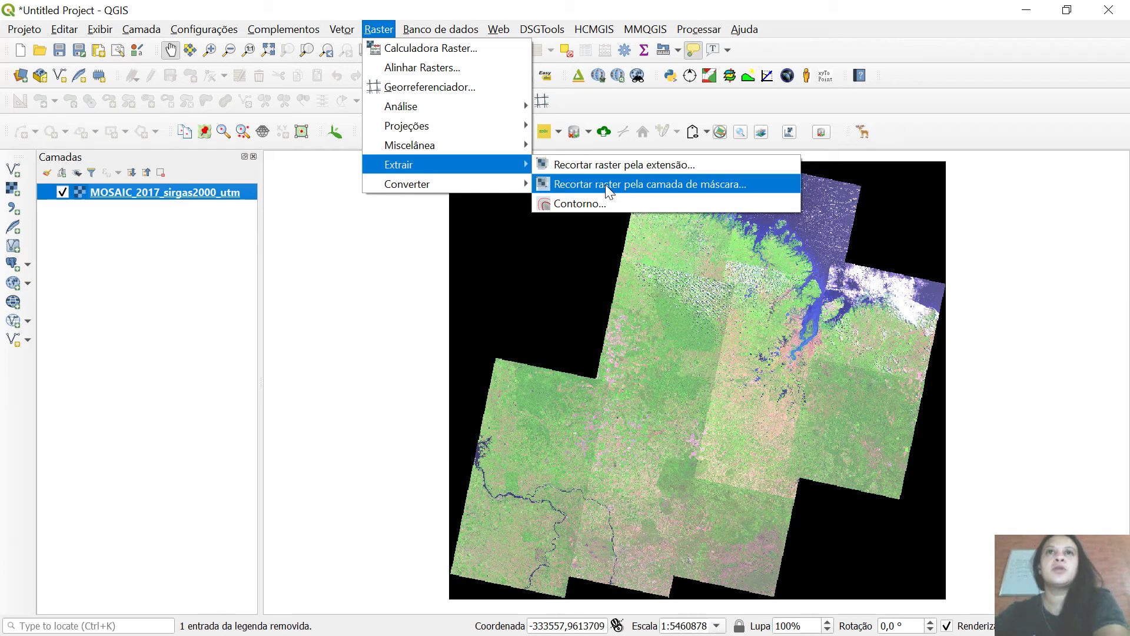
pyautogui.click(653, 170)
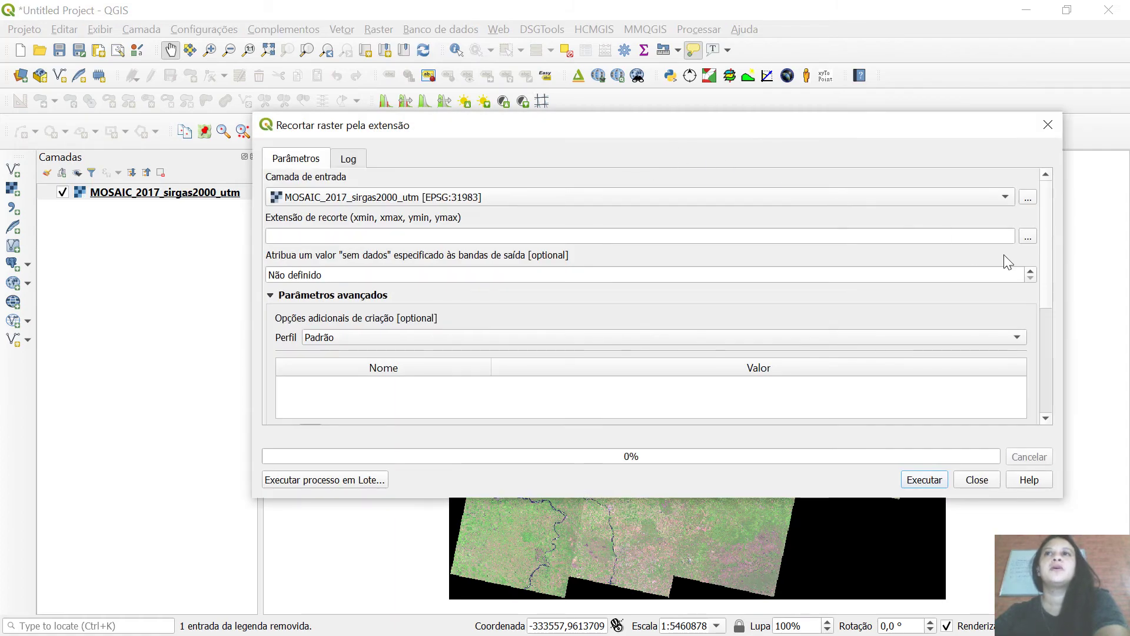
pyautogui.moveTo(1063, 268); pyautogui.dragTo(656, 268)
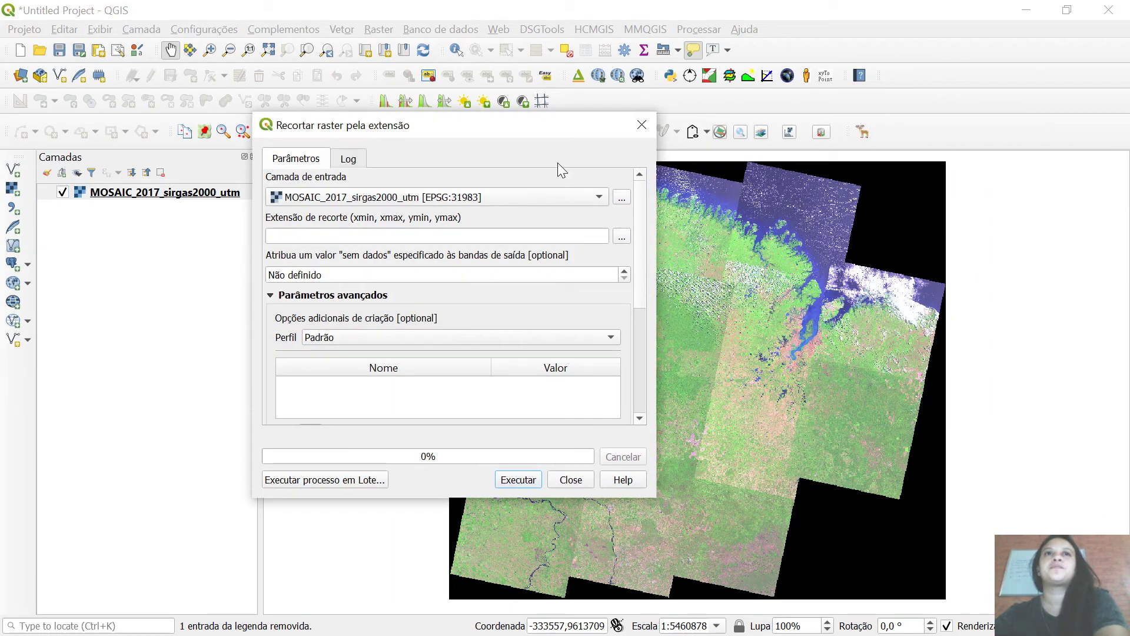
pyautogui.moveTo(520, 126); pyautogui.dragTo(335, 111)
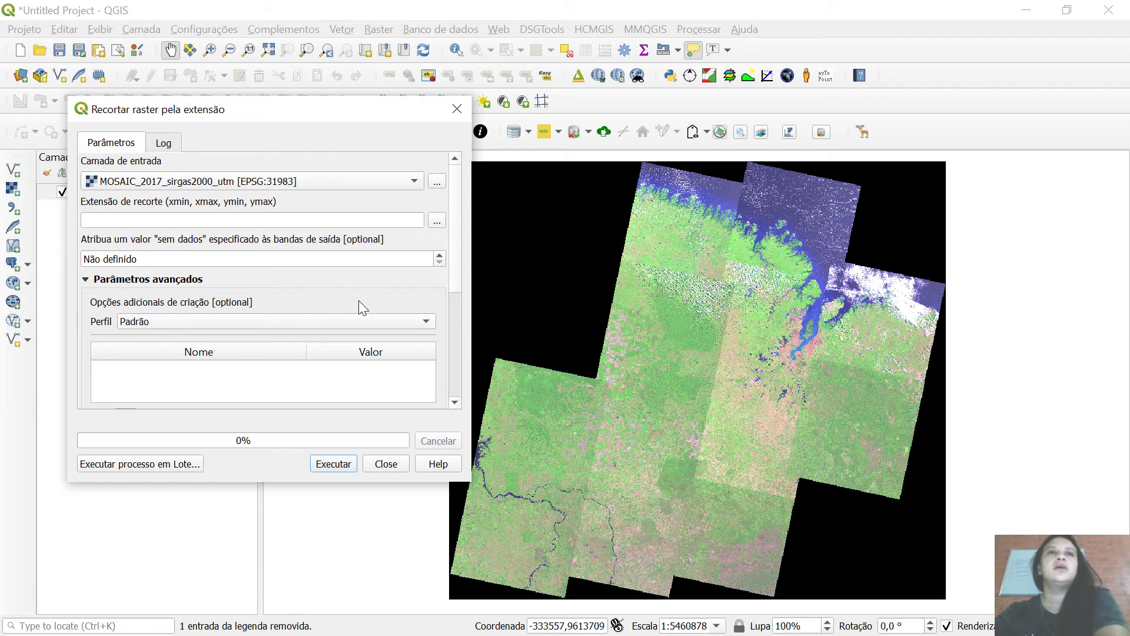
pyautogui.click(87, 280)
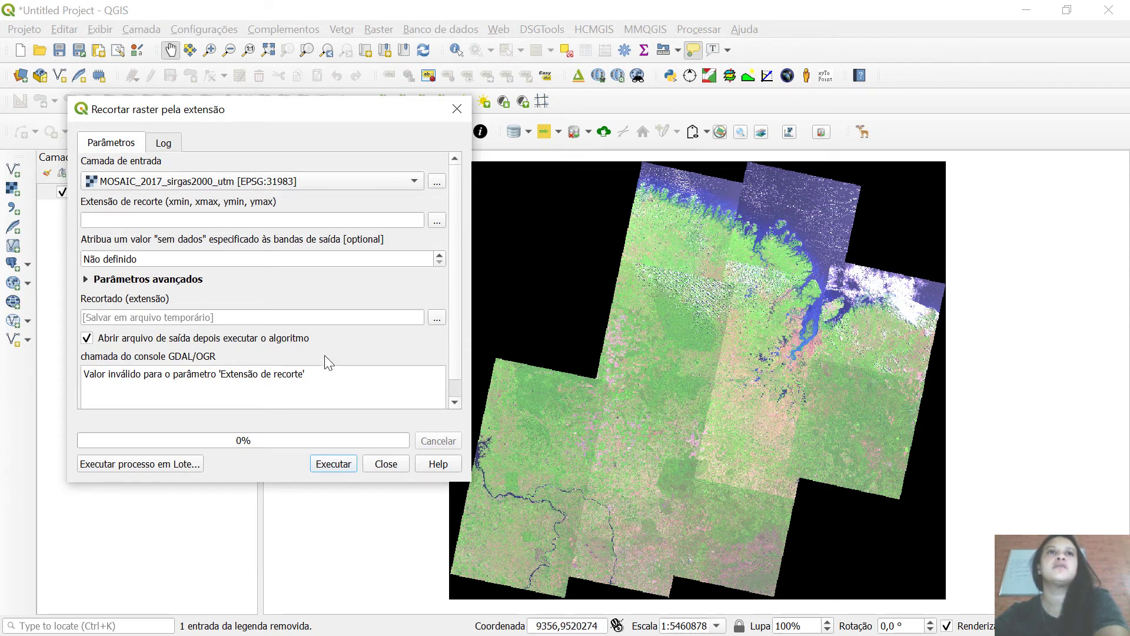
# Step: Choose to save the clipped raster to a file in D:/Projeto_Zee_2018/Imagem_2017/Mosaico/MOSAICO_2017
pyautogui.click(439, 318)
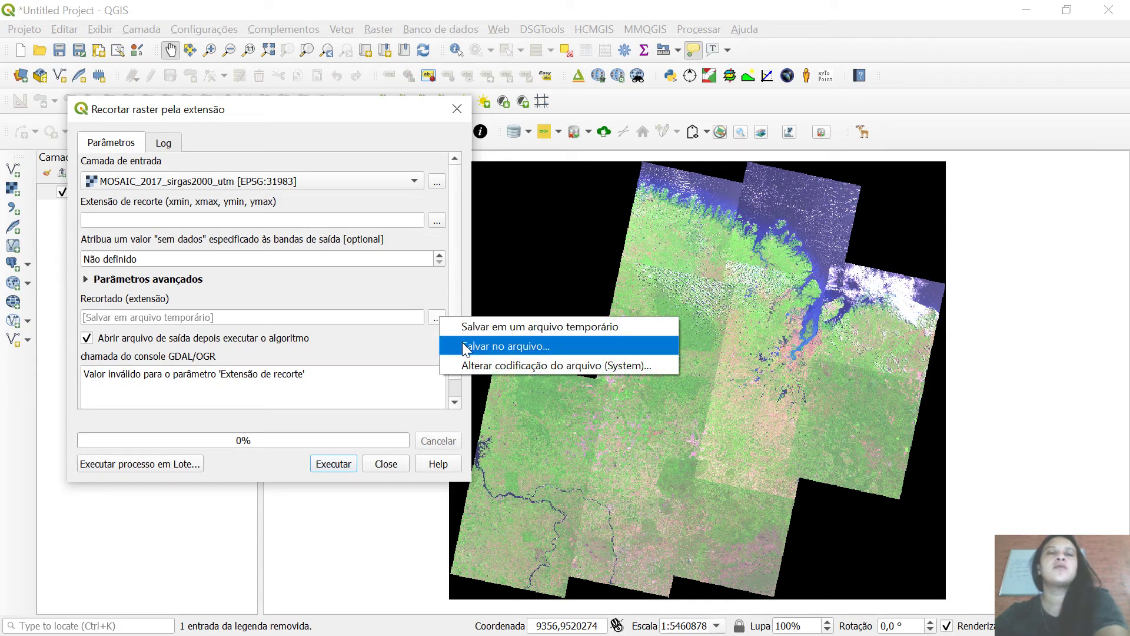
pyautogui.click(462, 347)
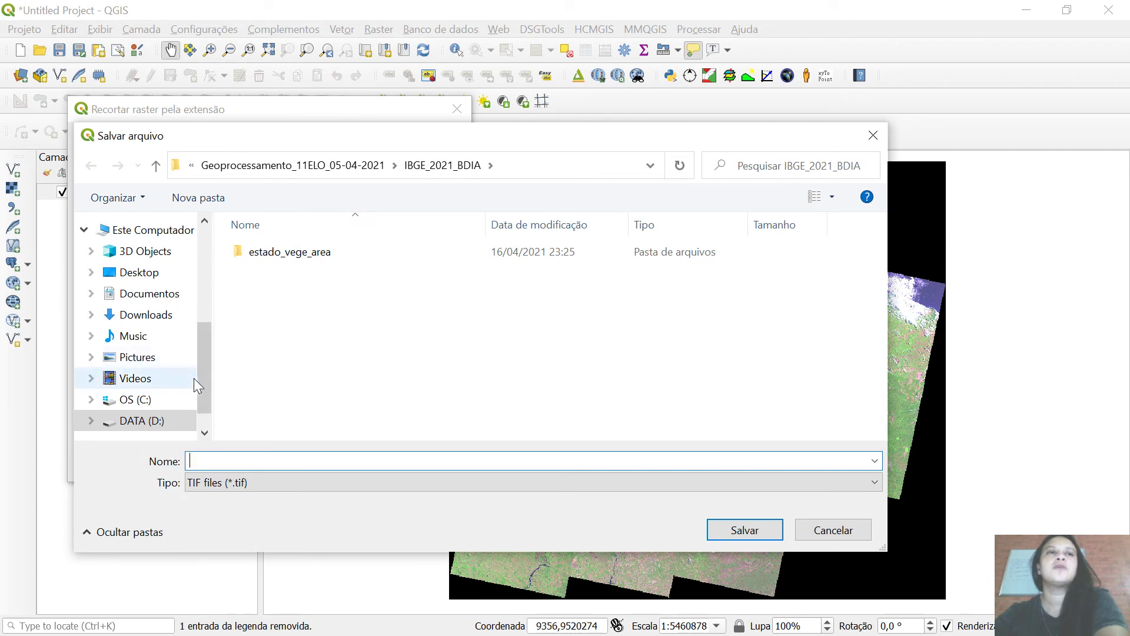
pyautogui.click(147, 422)
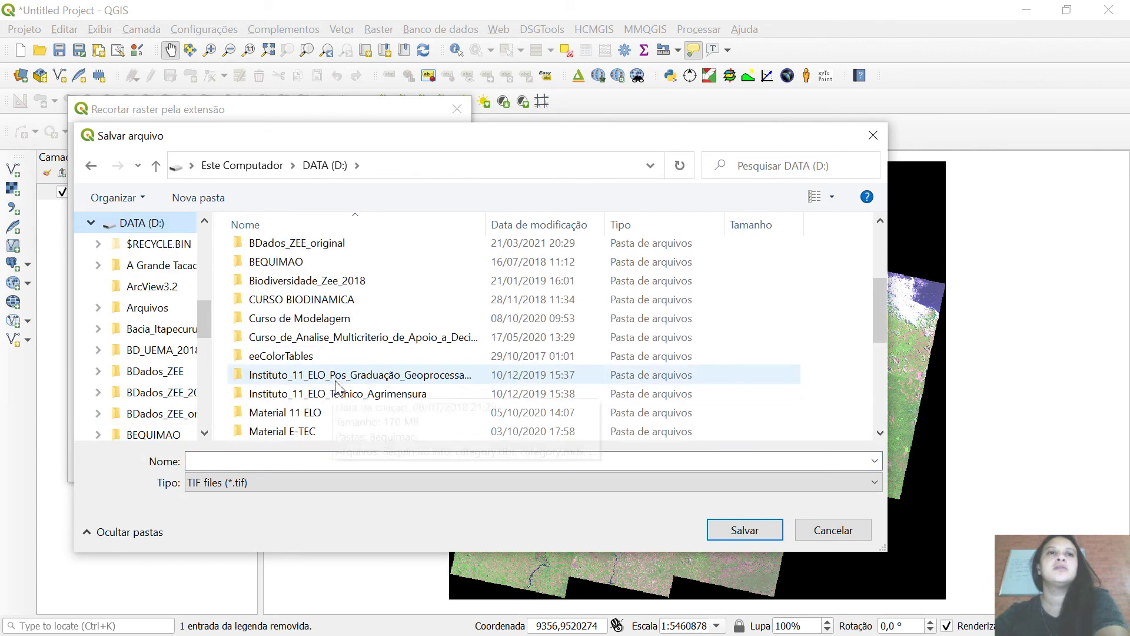
pyautogui.scroll(-4, 337, 387)
pyautogui.click(317, 339)
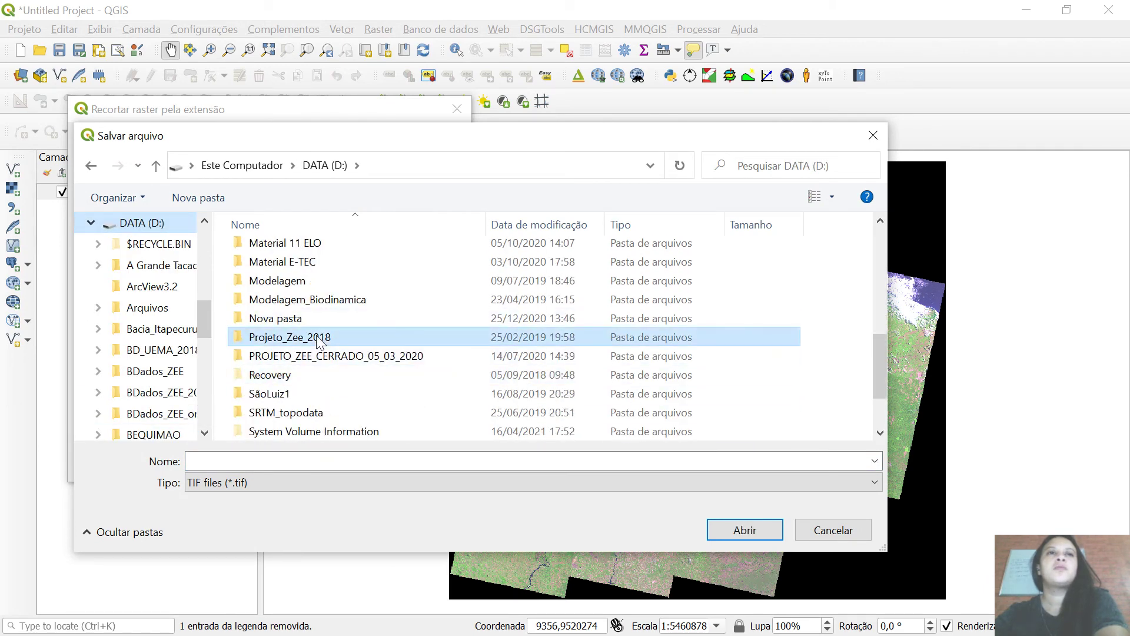
pyautogui.doubleClick(318, 339)
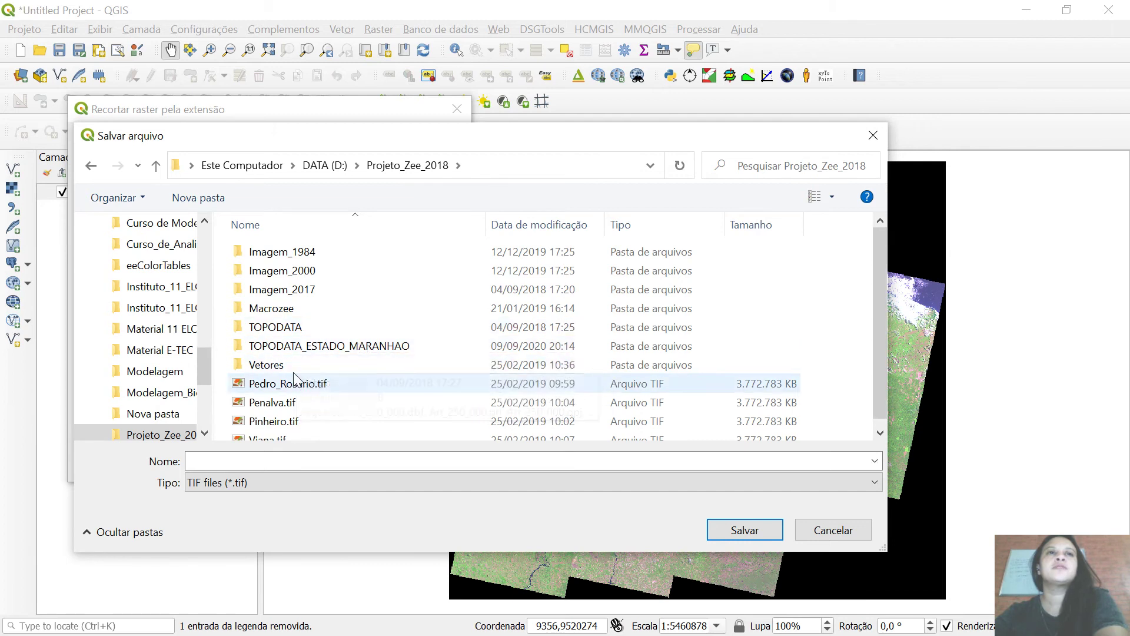
pyautogui.doubleClick(306, 290)
pyautogui.scroll(-2, 309, 298)
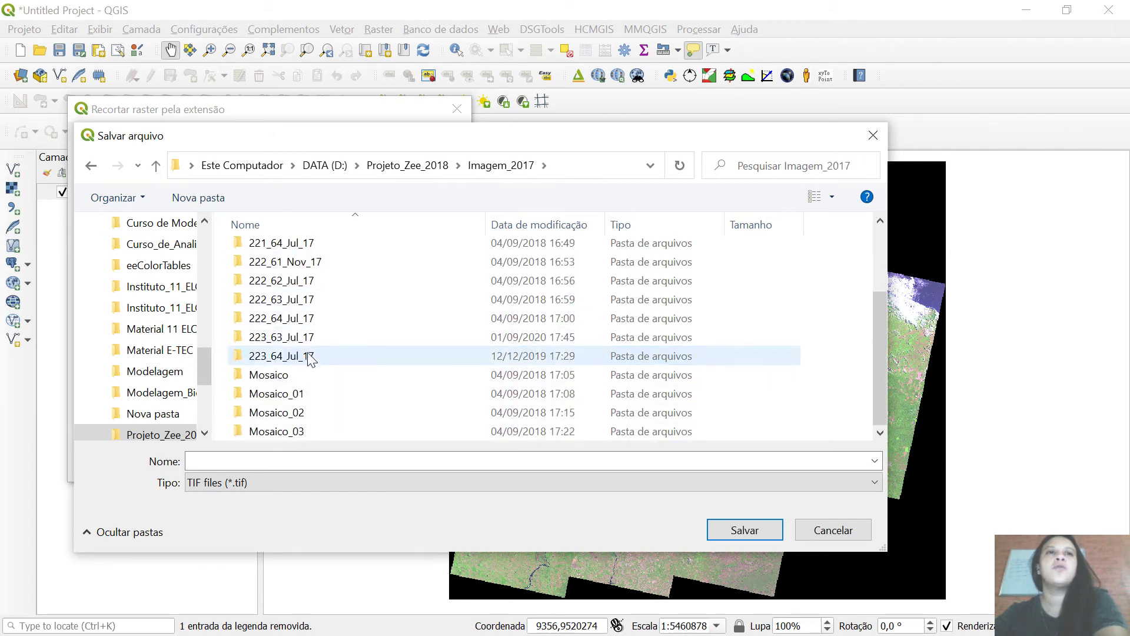
pyautogui.doubleClick(294, 379)
pyautogui.doubleClick(306, 251)
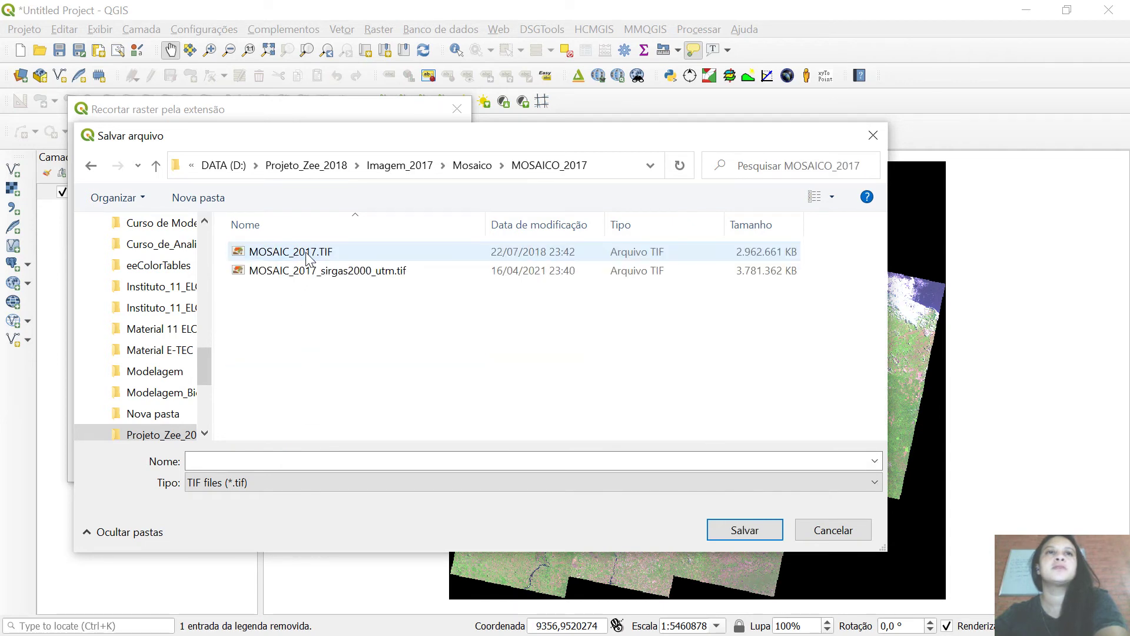
# Step: Name the clipped output TIF recorte_bioma_Amz and confirm the output file
pyautogui.click(321, 255)
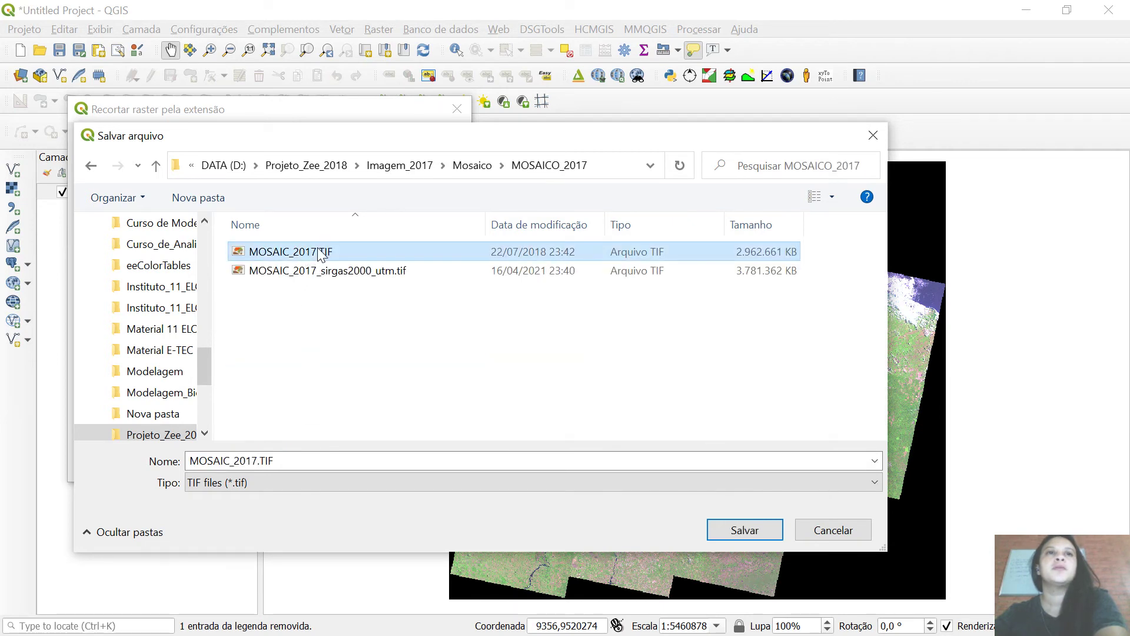
pyautogui.doubleClick(343, 463)
pyautogui.click(343, 464)
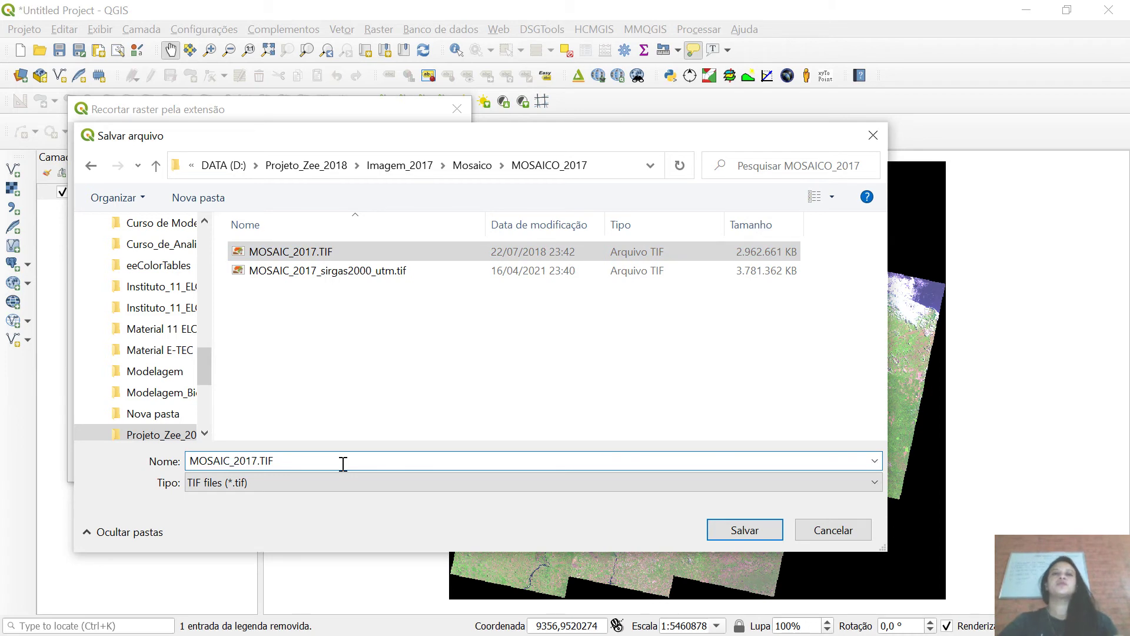
pyautogui.press('BackSpace')
pyautogui.press('BackSpace')
pyautogui.press('BackSpace')
pyautogui.press('BackSpace')
pyautogui.press('BackSpace')
pyautogui.press('BackSpace')
pyautogui.press('BackSpace')
pyautogui.press('BackSpace')
pyautogui.press('BackSpace')
pyautogui.press('BackSpace')
pyautogui.press('BackSpace')
pyautogui.press('BackSpace')
pyautogui.press('BackSpace')
pyautogui.press('BackSpace')
pyautogui.press('BackSpace')
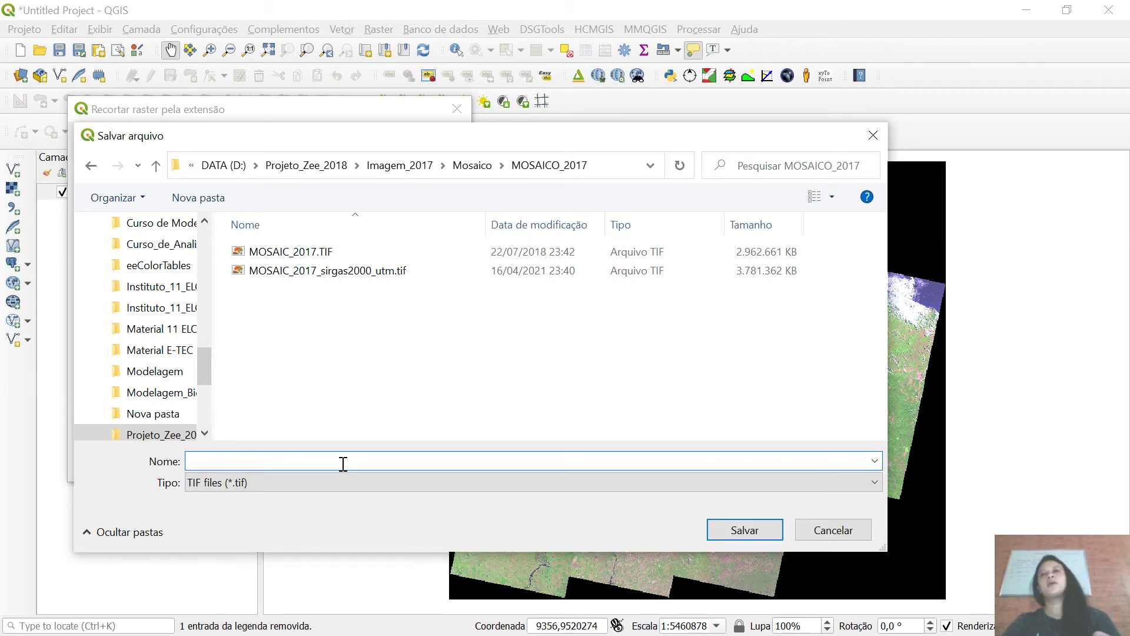
pyautogui.write('rec')
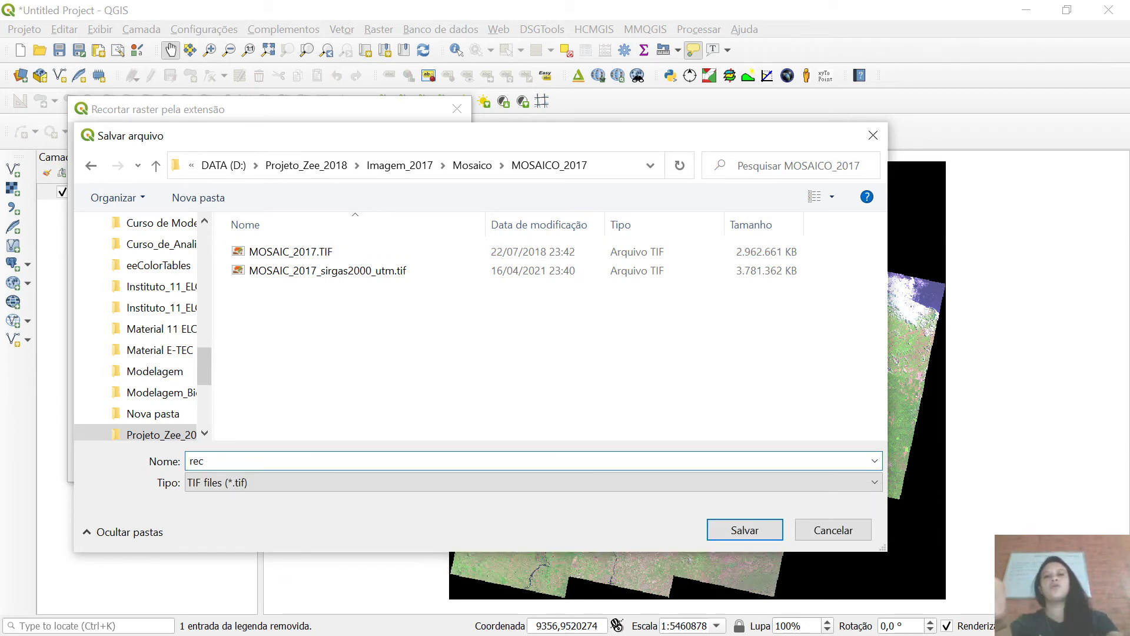
pyautogui.write('orte')
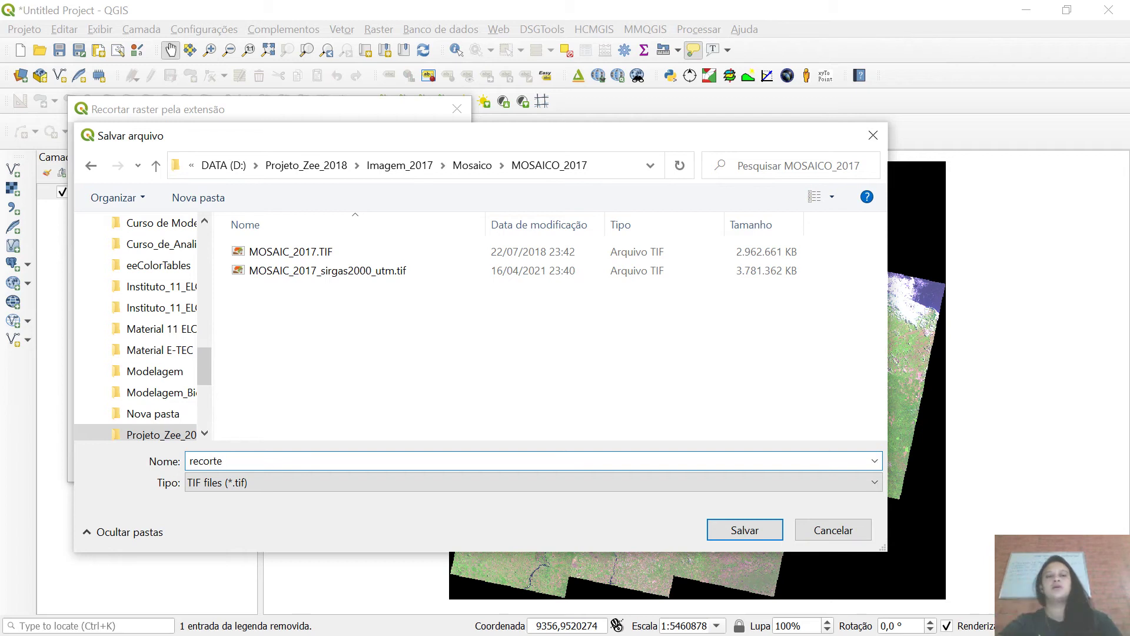
pyautogui.write('_')
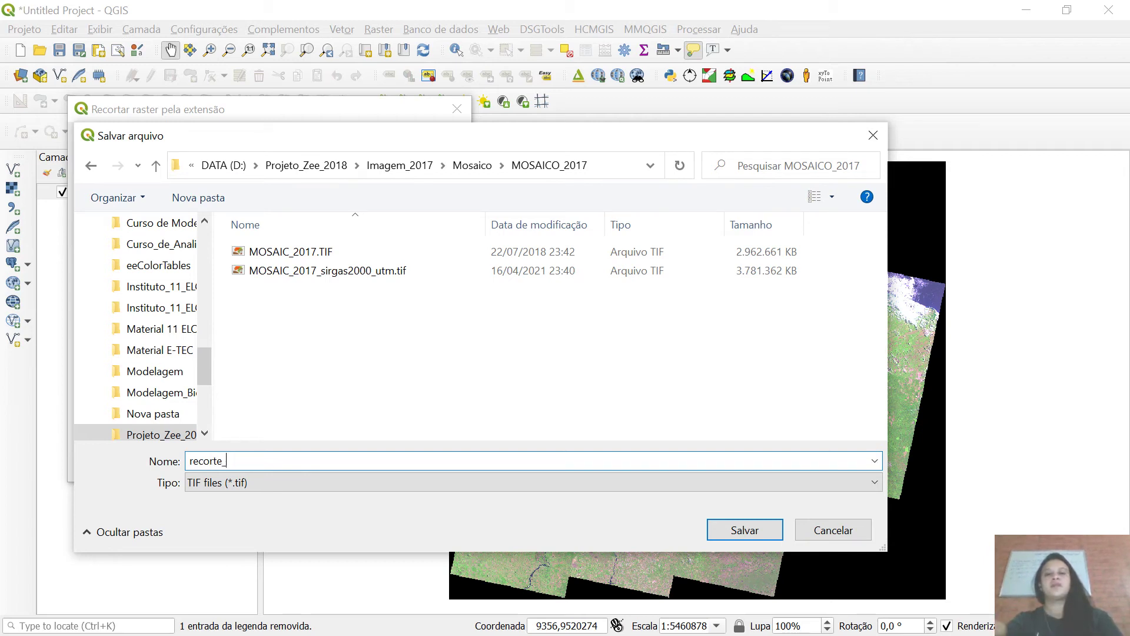
pyautogui.write('b')
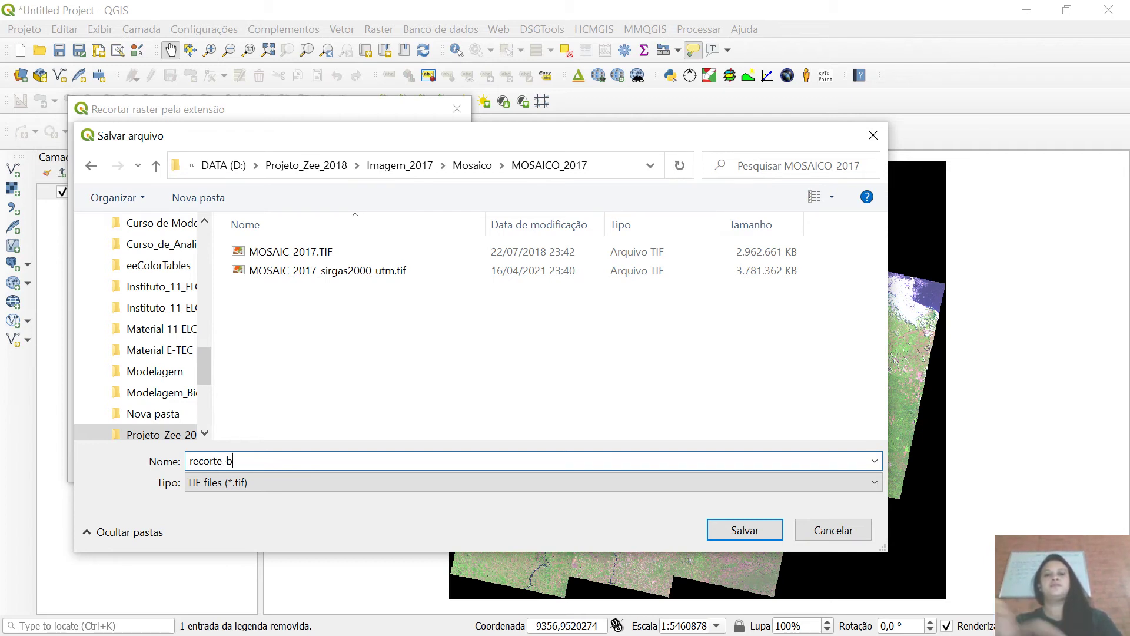
pyautogui.write('ioma')
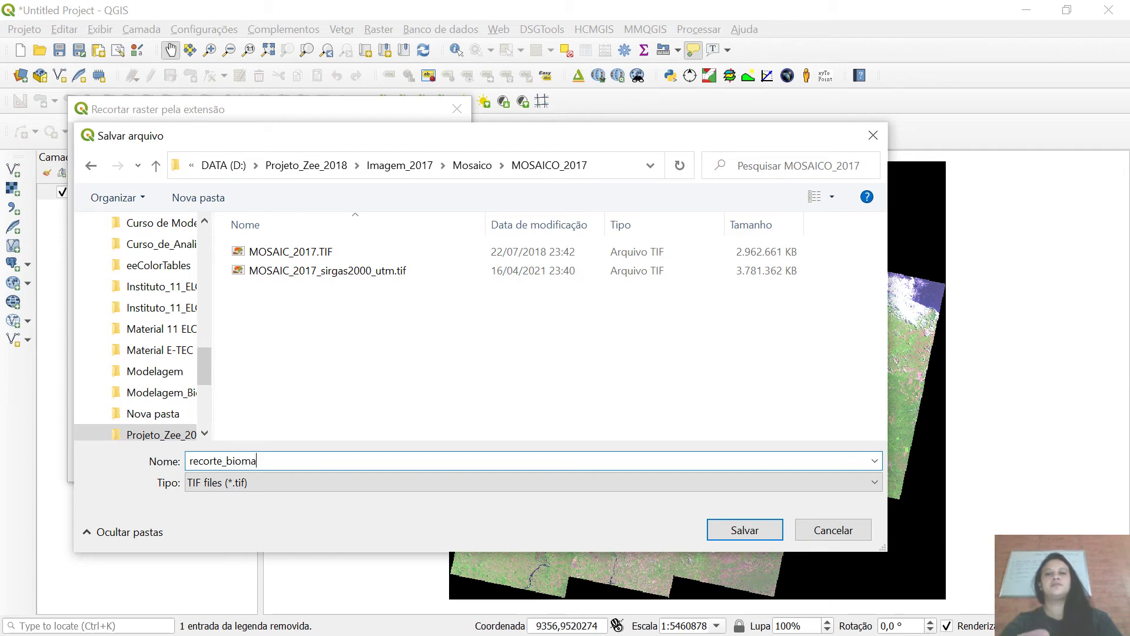
pyautogui.write('_Amz')
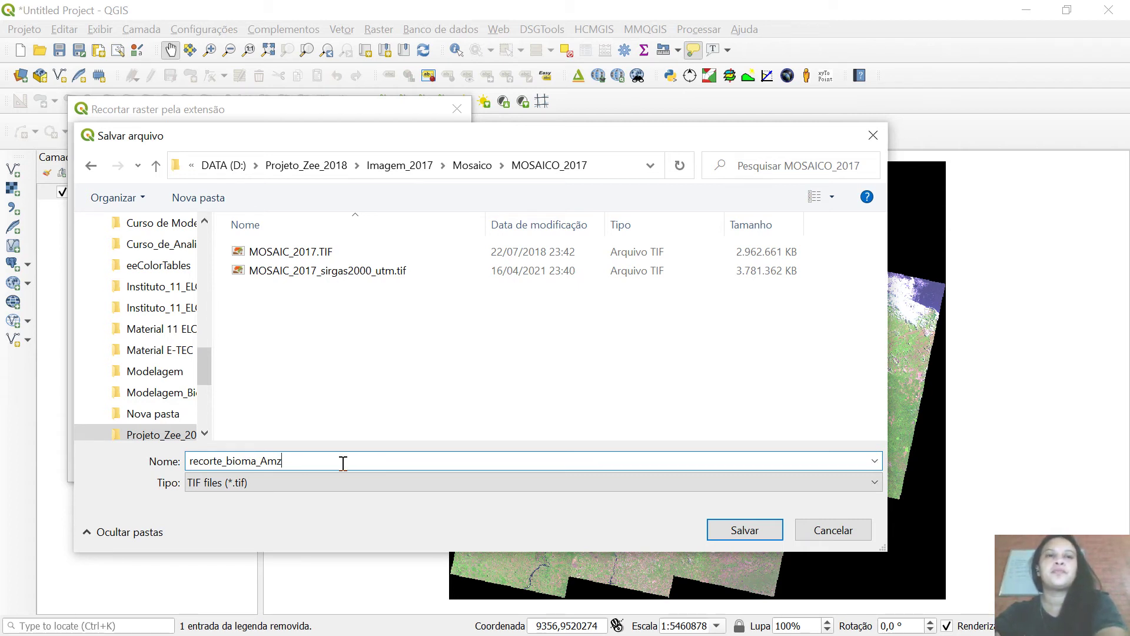
pyautogui.click(744, 531)
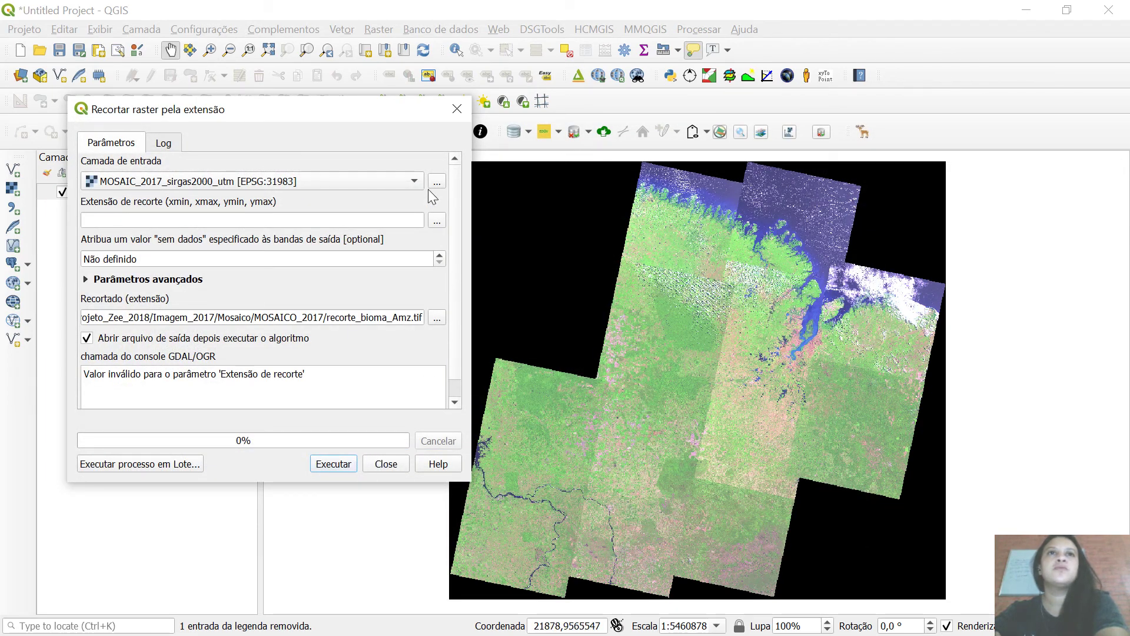
# Step: Draw the clipping extent on the map canvas, spanning about x 430290 to 580556 and y 9544355 to 9662834
pyautogui.click(436, 220)
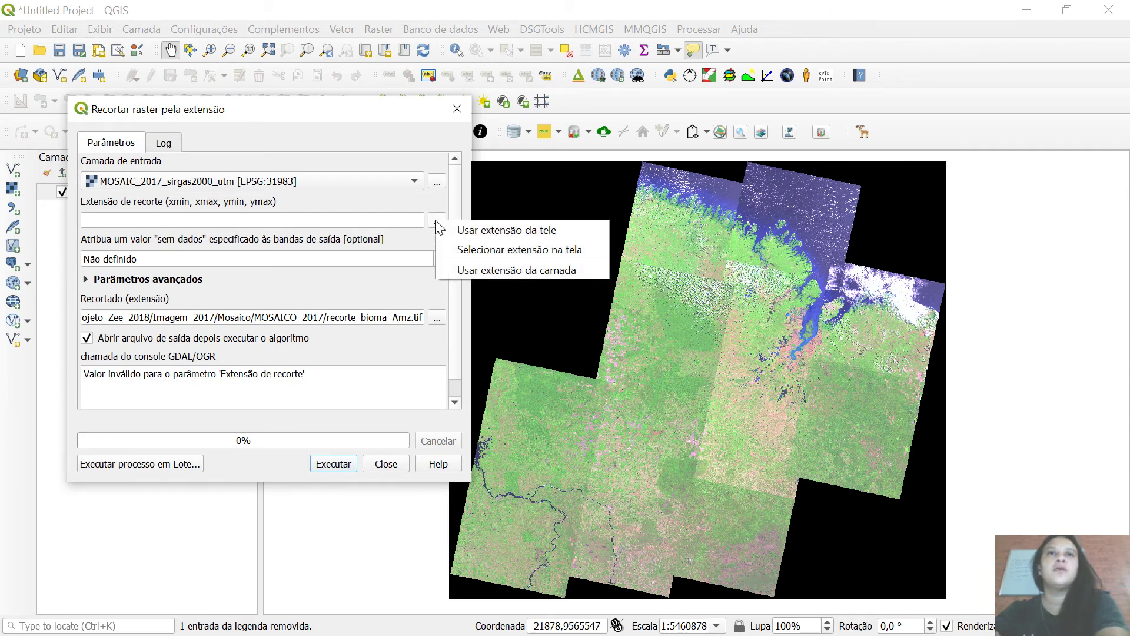
pyautogui.click(354, 212)
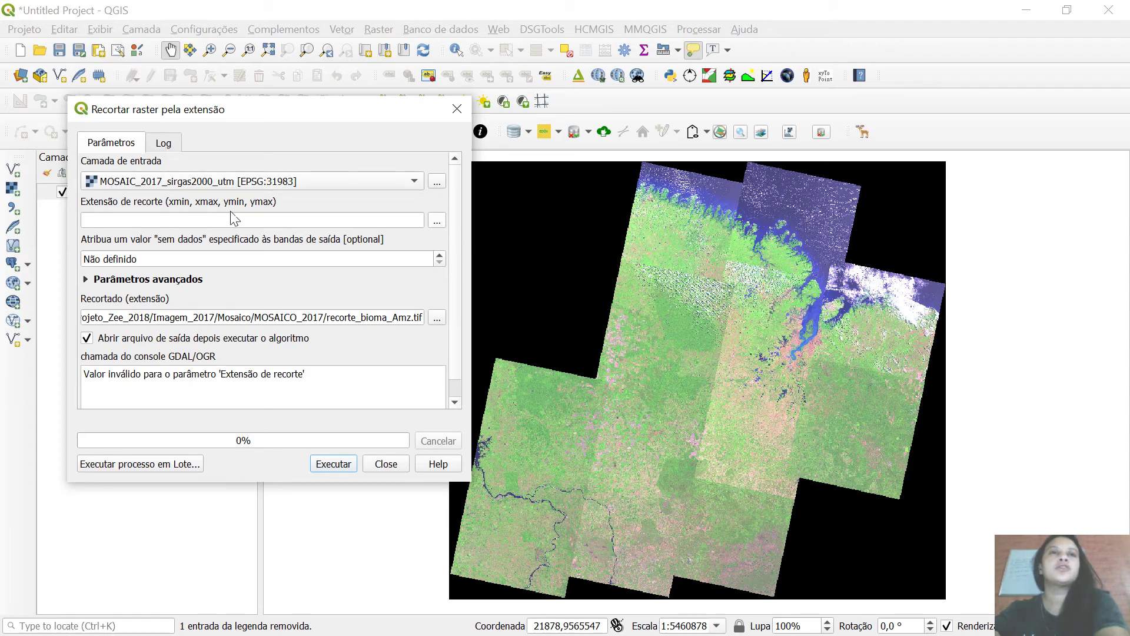
pyautogui.click(436, 221)
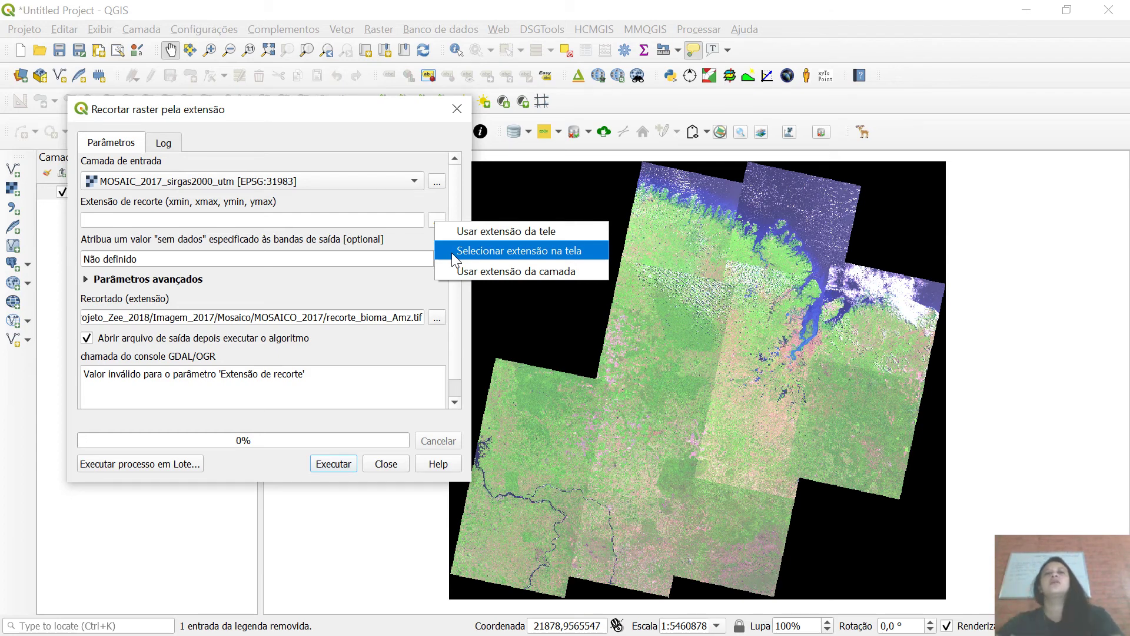
pyautogui.click(451, 252)
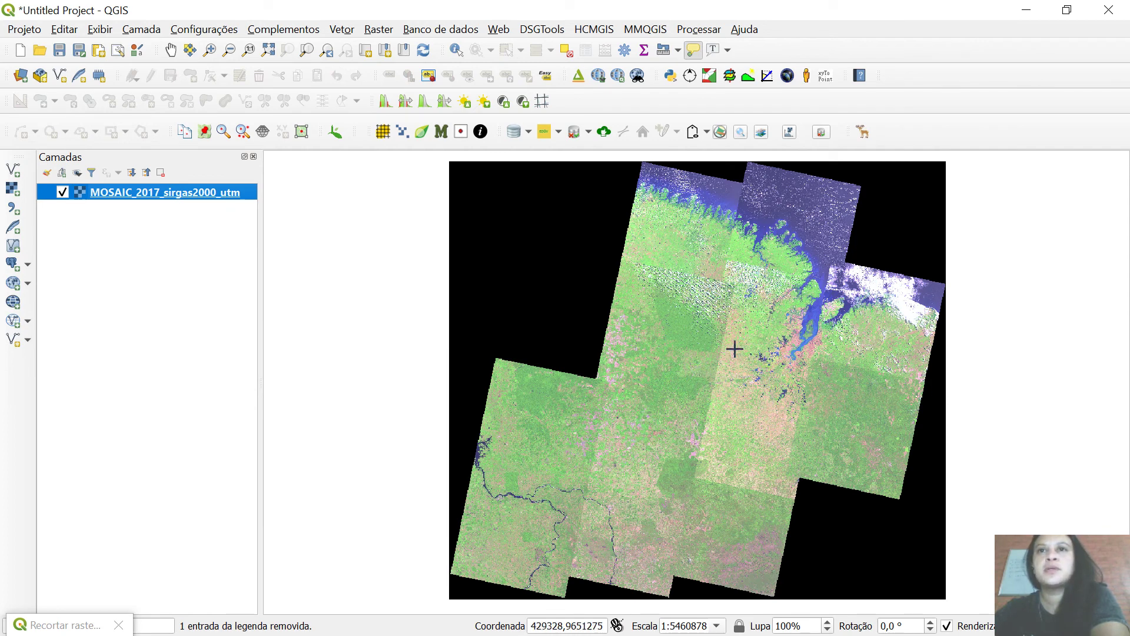
pyautogui.moveTo(735, 340); pyautogui.dragTo(826, 413)
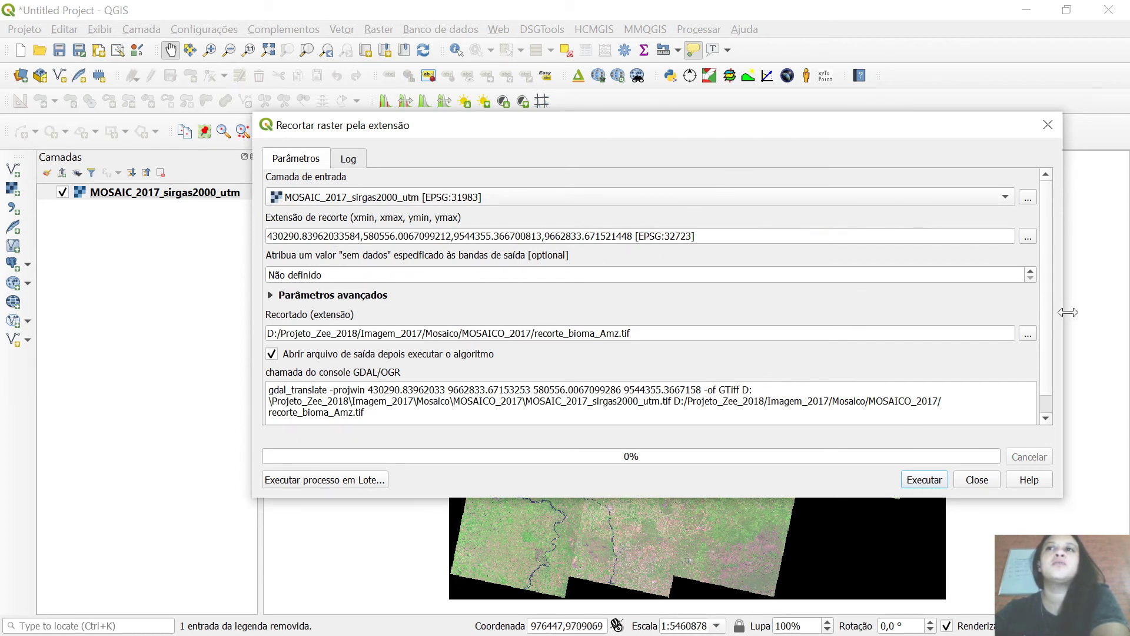
# Step: Try to clip the mosaic to the drawn extent and close the clipping tool
pyautogui.moveTo(1062, 309); pyautogui.dragTo(756, 283)
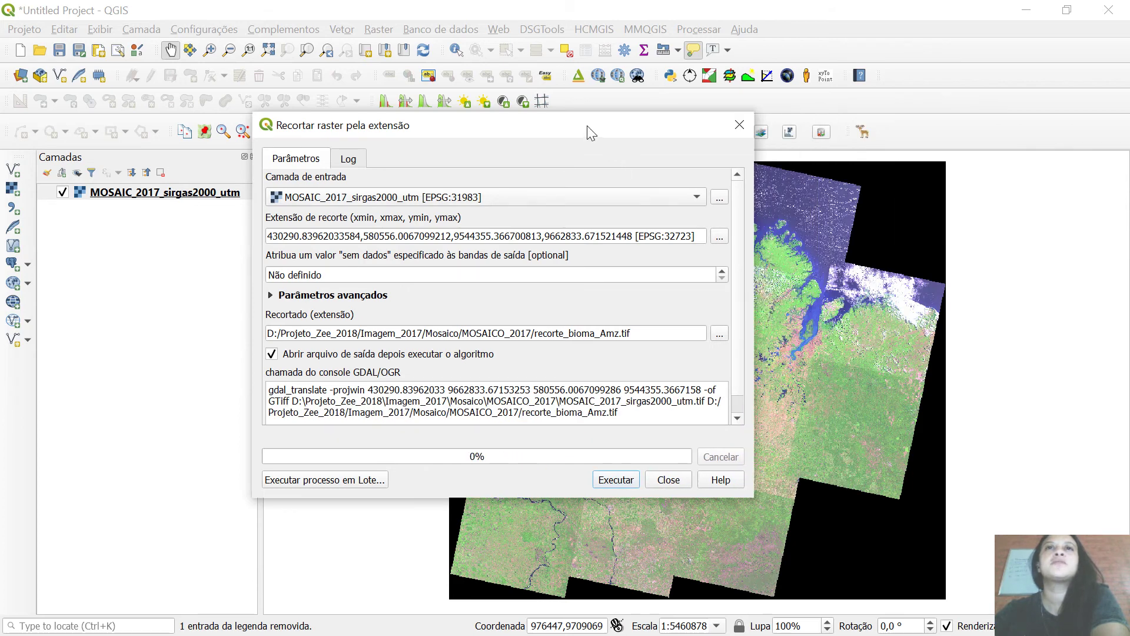
pyautogui.moveTo(588, 126); pyautogui.dragTo(383, 54)
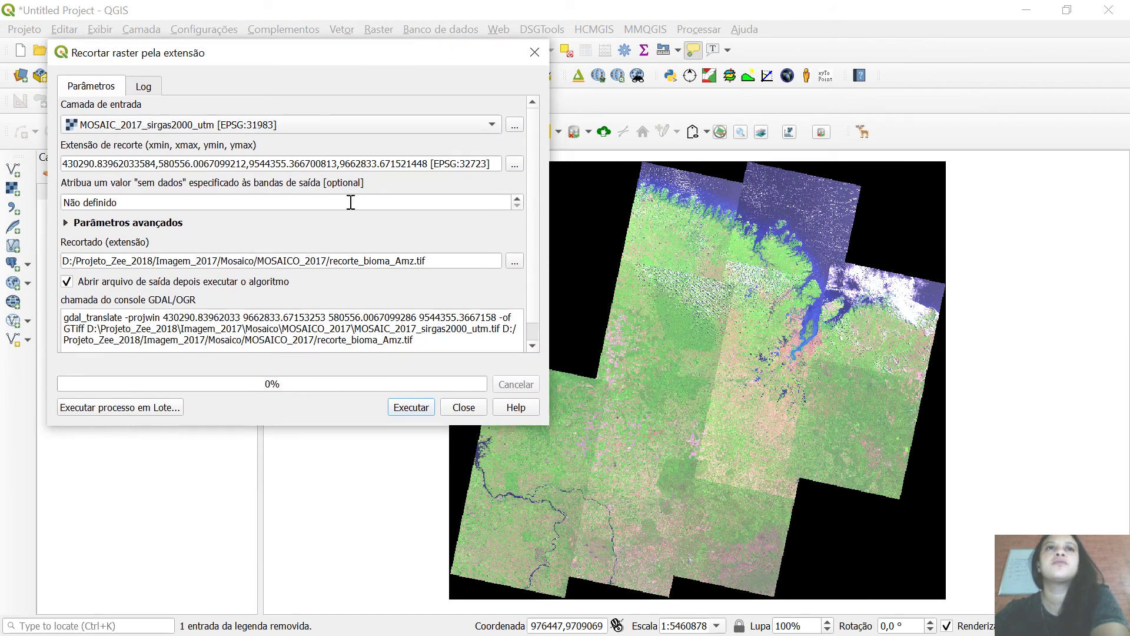
pyautogui.click(426, 409)
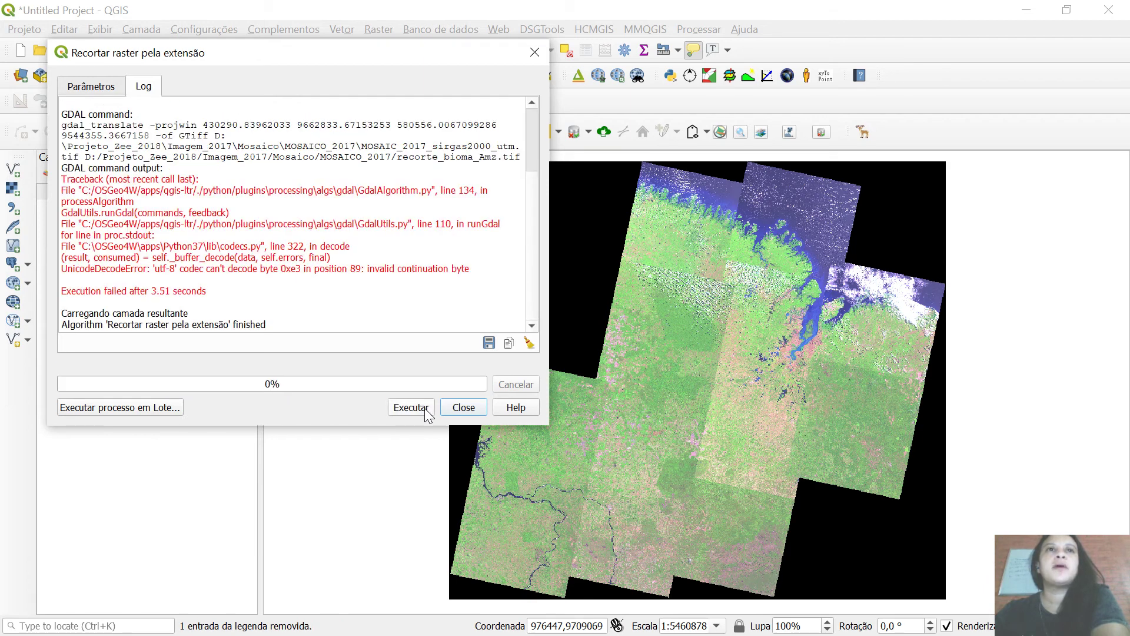
pyautogui.click(464, 408)
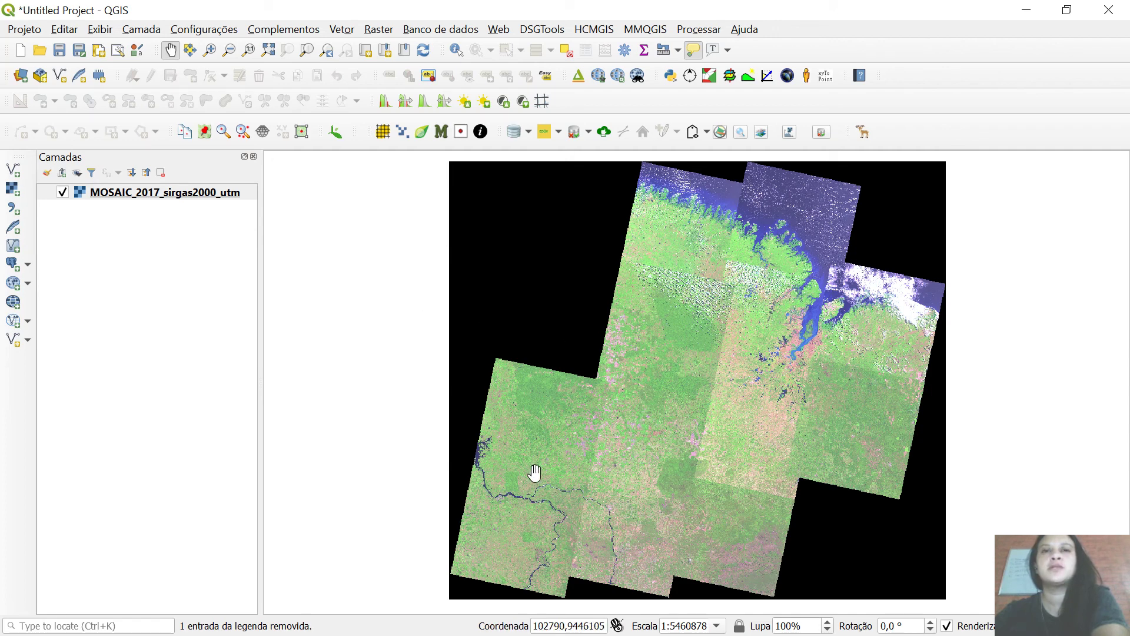
# Step: Remove the MOSAIC_2017_sirgas2000_utm layer from the project
pyautogui.click(196, 202)
pyautogui.click(161, 173)
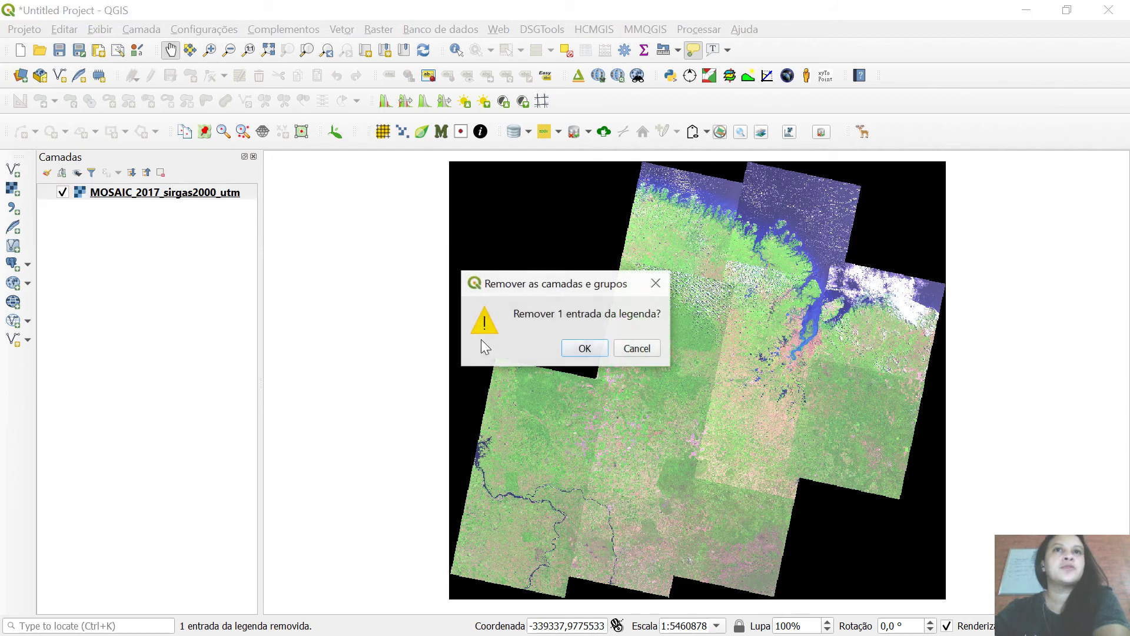
pyautogui.click(580, 351)
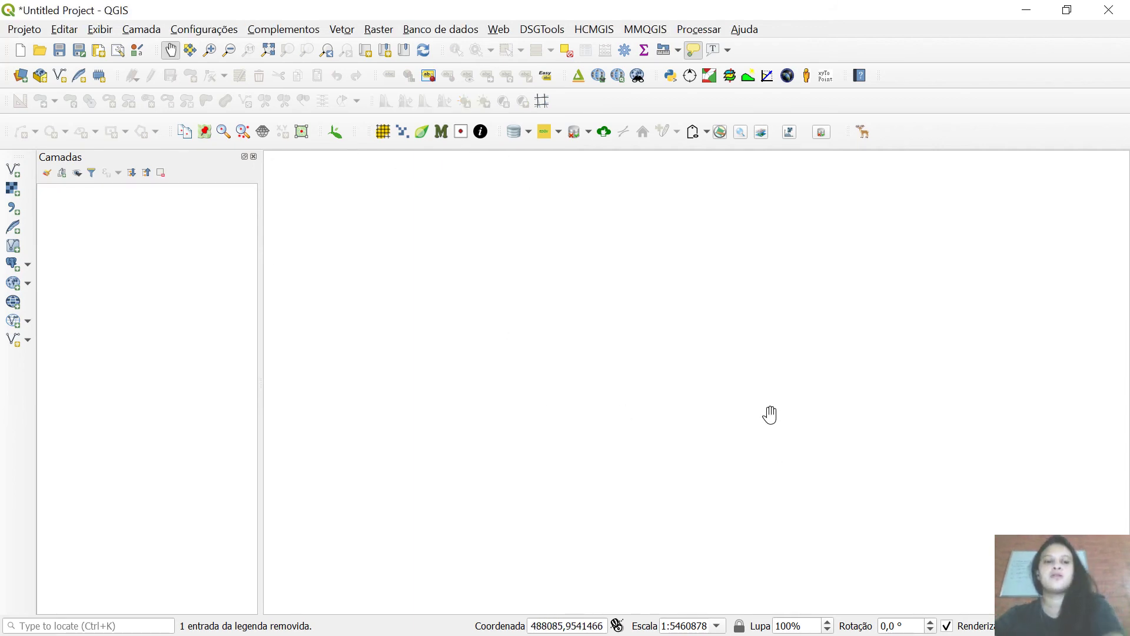
pyautogui.press('super')
pyautogui.click(719, 618)
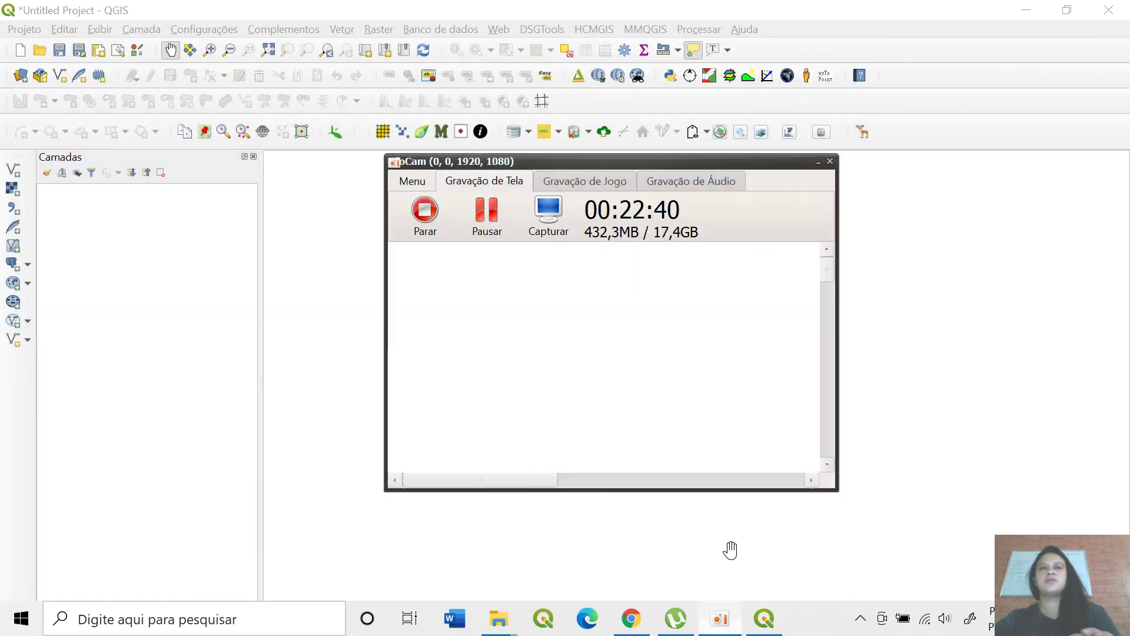
pyautogui.click(486, 210)
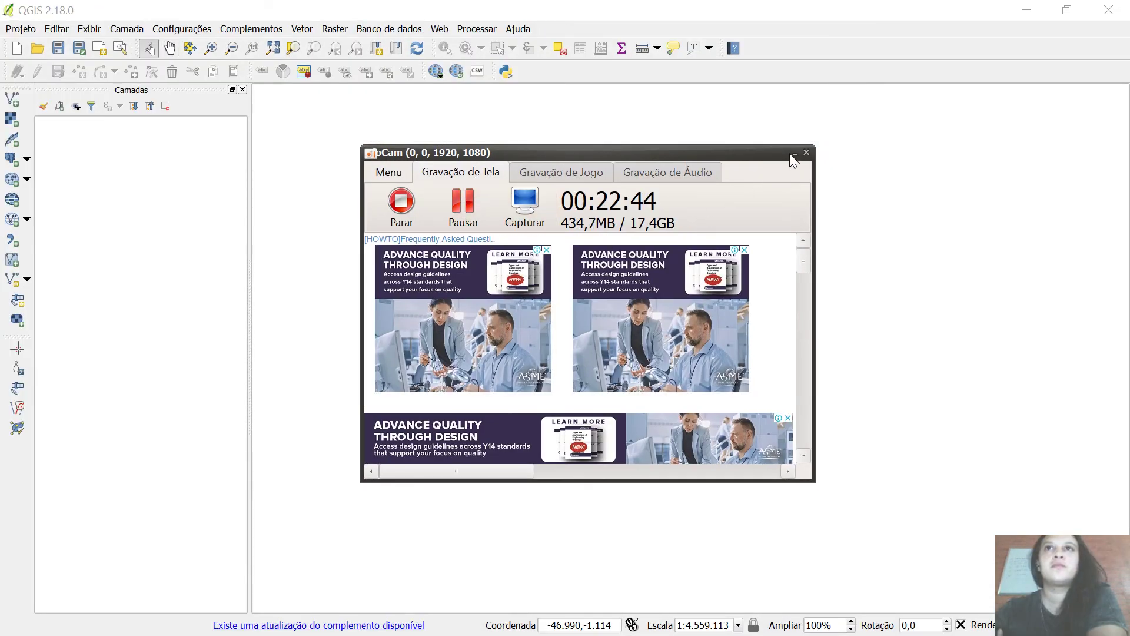
pyautogui.click(794, 152)
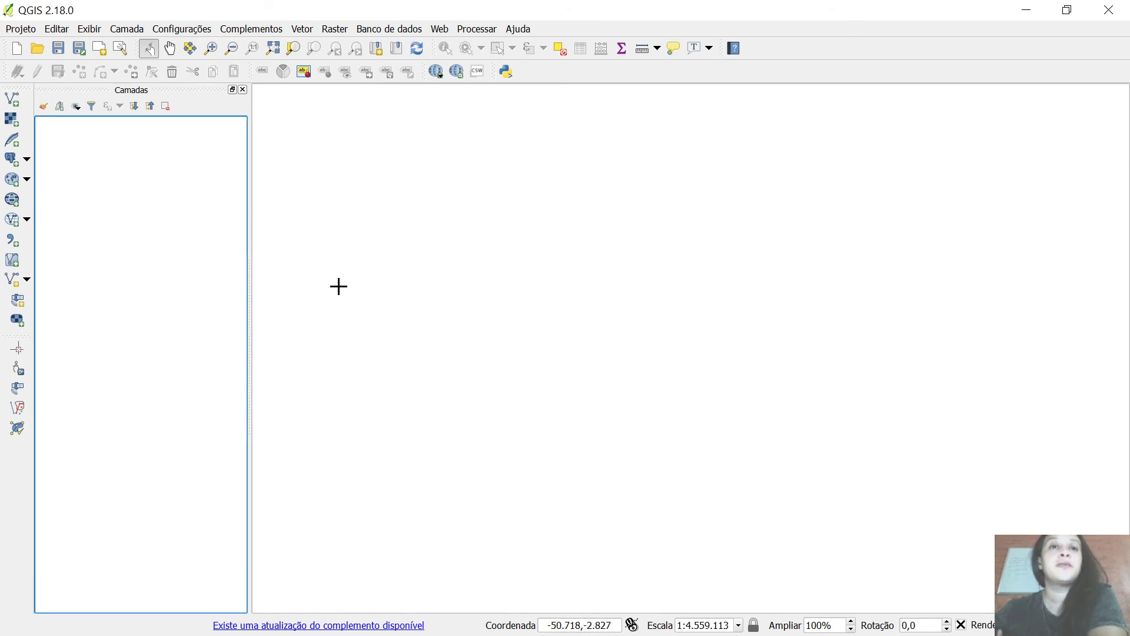
# Step: Add the raster MOSAIC_2017_sirgas2000_utm.tif from the MOSAICO_2017 folder to the empty QGIS 2.18 project
pyautogui.click(11, 121)
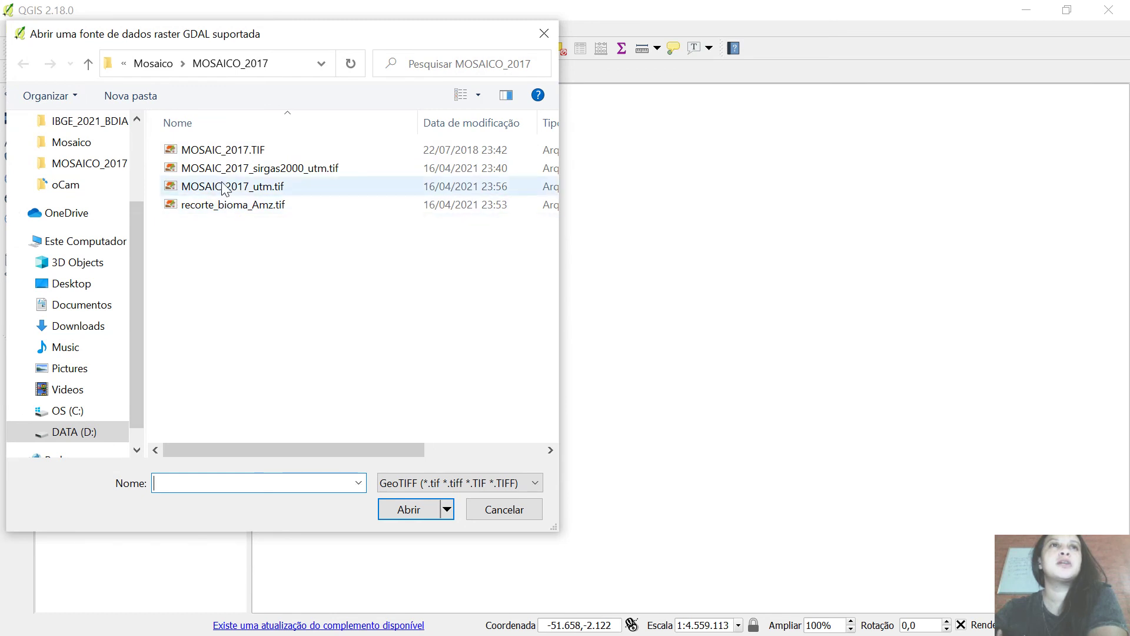
pyautogui.moveTo(229, 180)
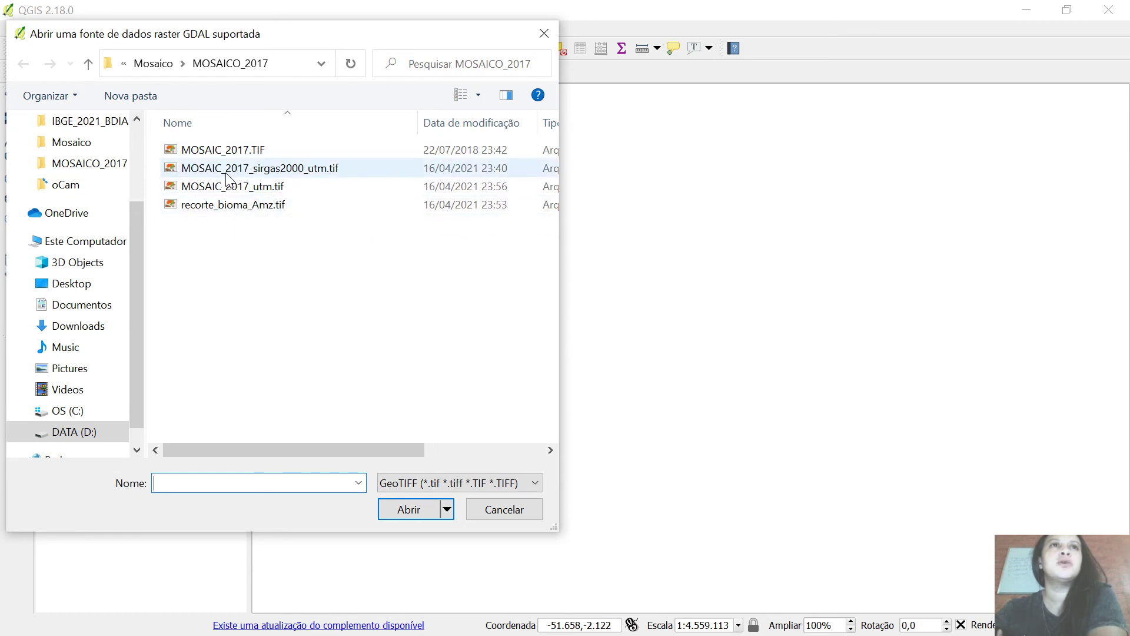
pyautogui.click(227, 175)
pyautogui.click(419, 512)
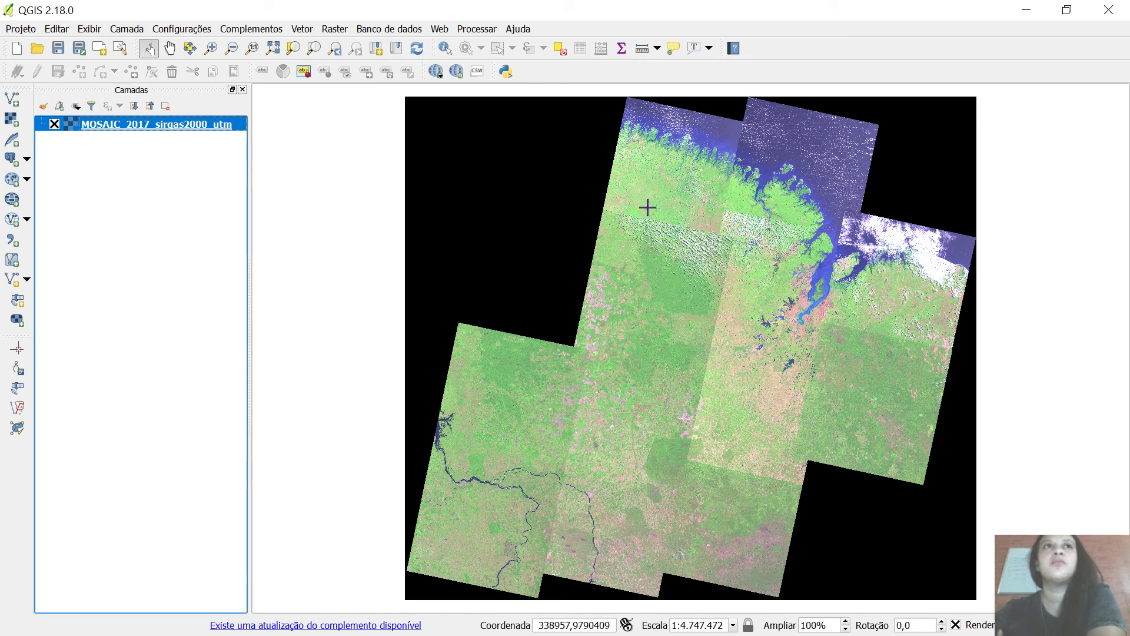
# Step: Start a raster clip of MOSAIC_2017_sirgas2000_utm and save its output as the GeoTIFF Rec_Bioma_Amz in the MOSAICO_2017 folder
pyautogui.click(336, 29)
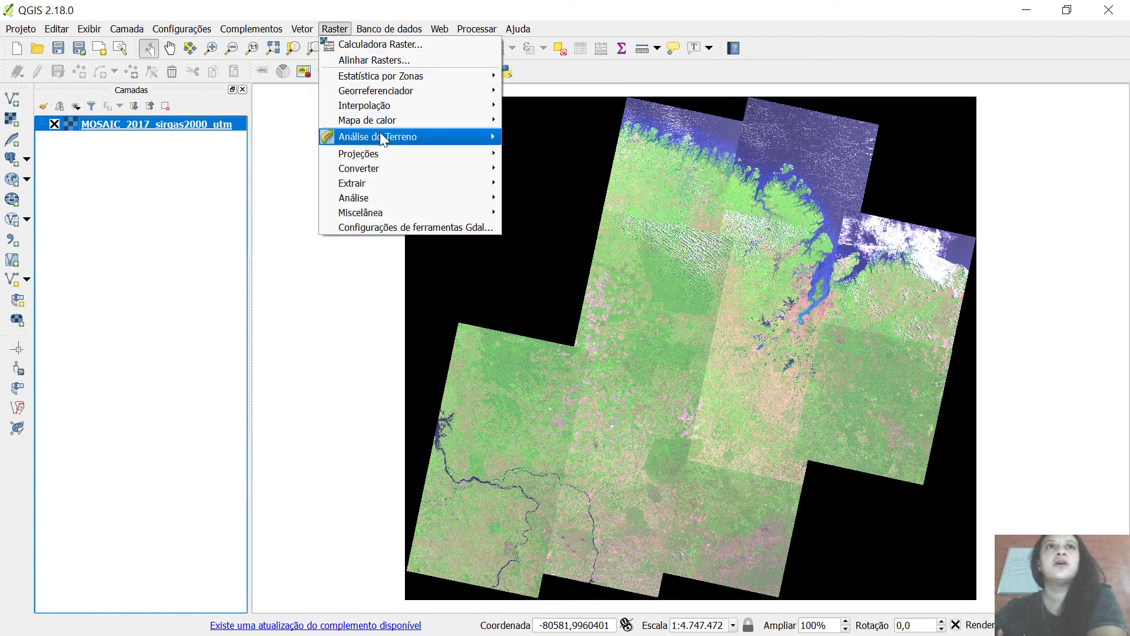
pyautogui.moveTo(380, 188)
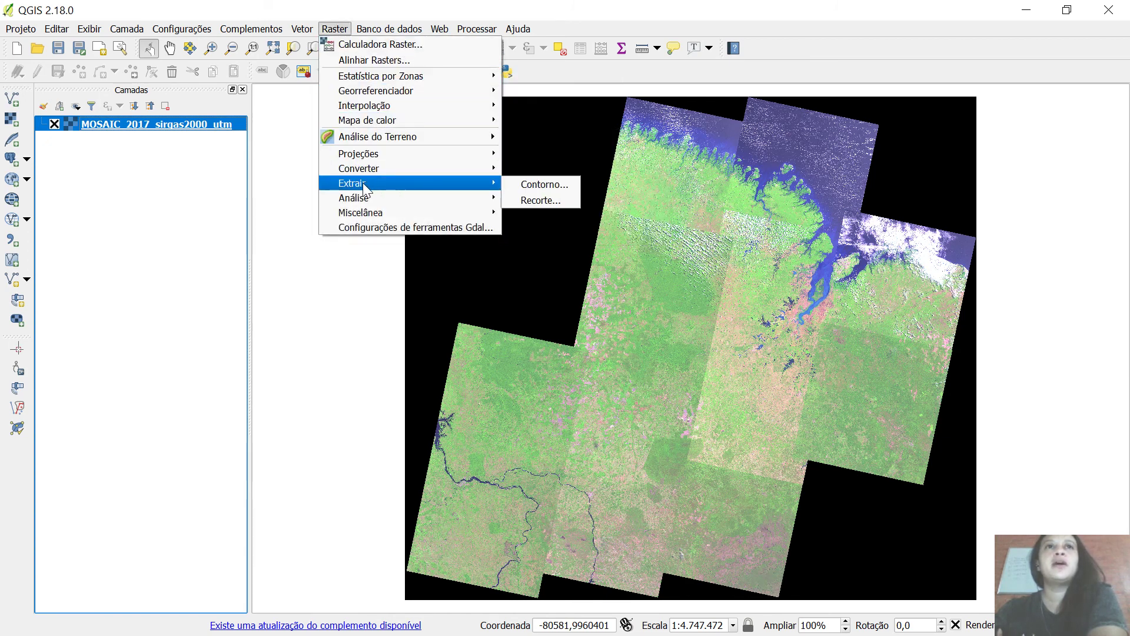
pyautogui.click(545, 200)
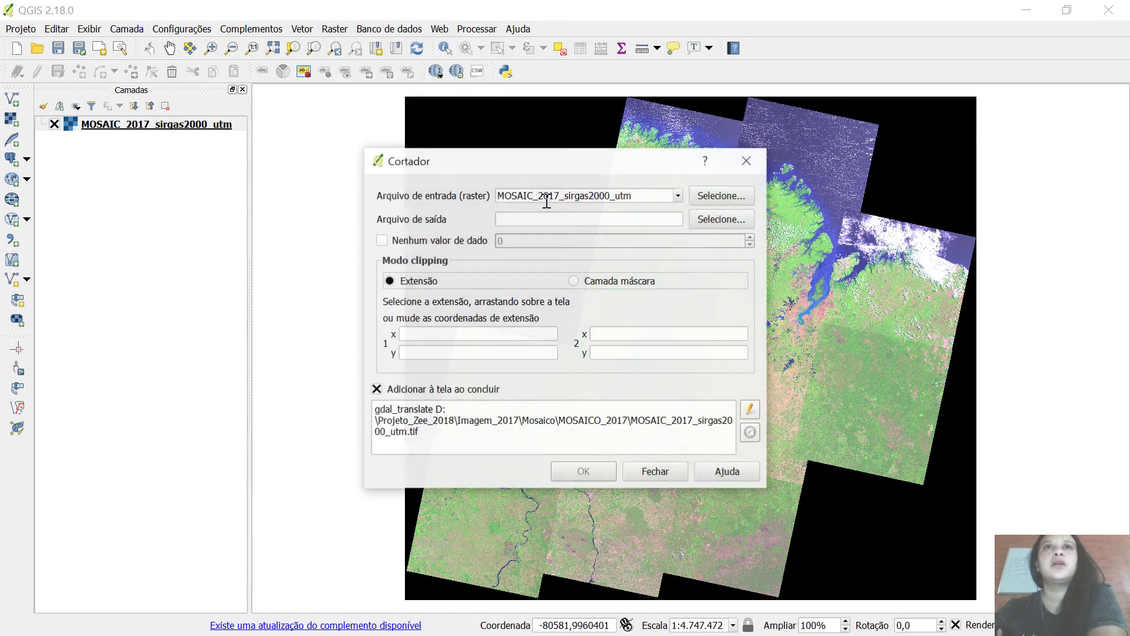
pyautogui.moveTo(590, 166); pyautogui.dragTo(268, 72)
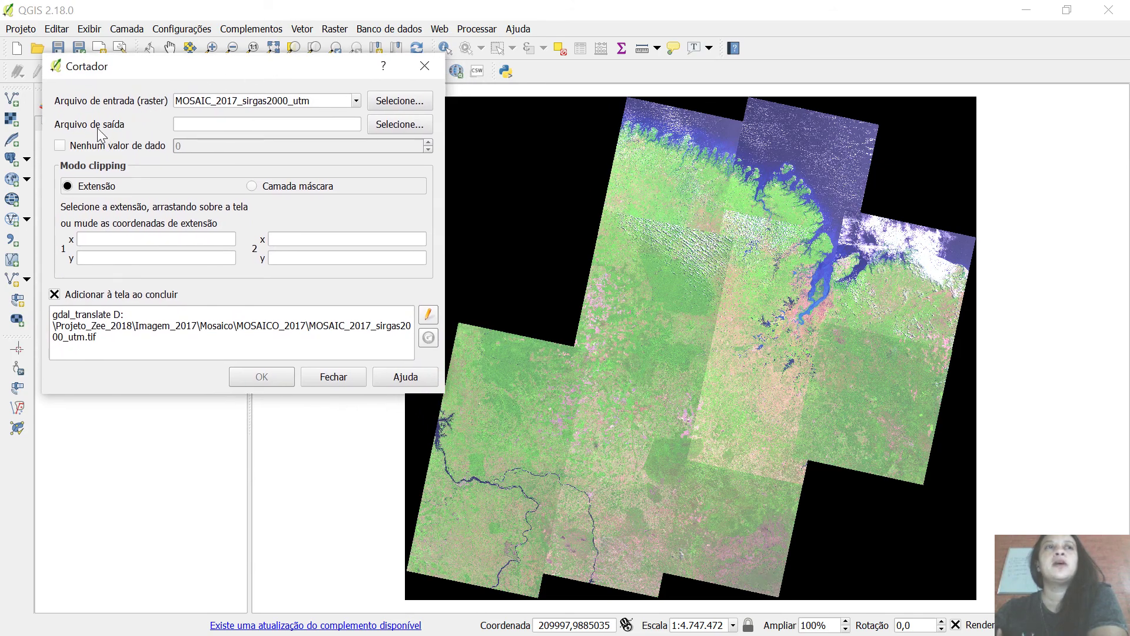
pyautogui.click(379, 126)
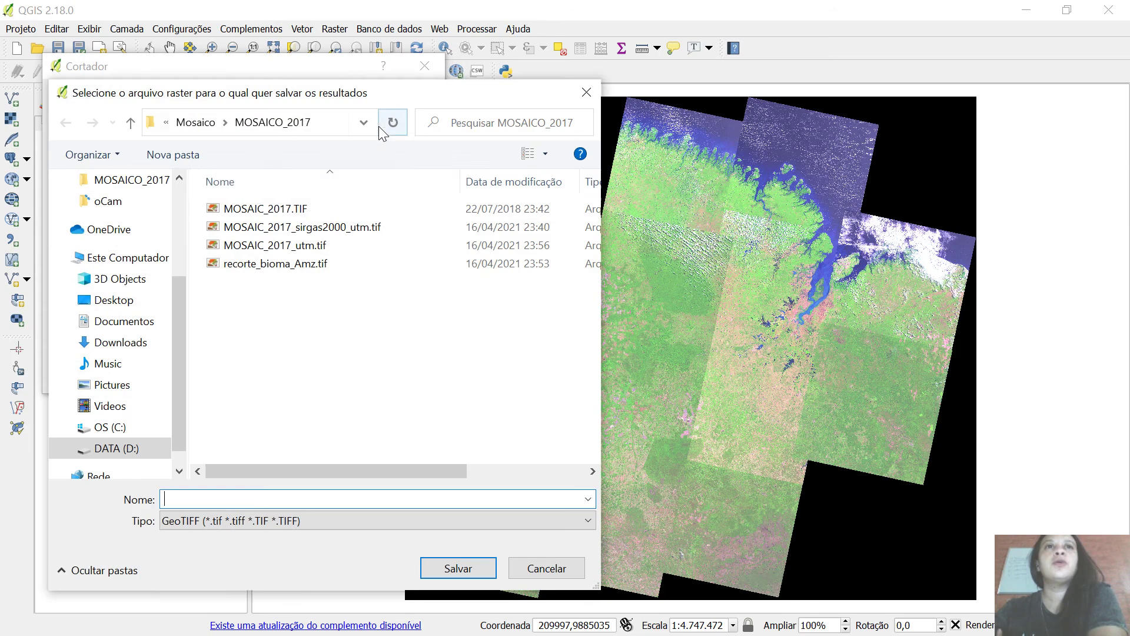
pyautogui.click(283, 265)
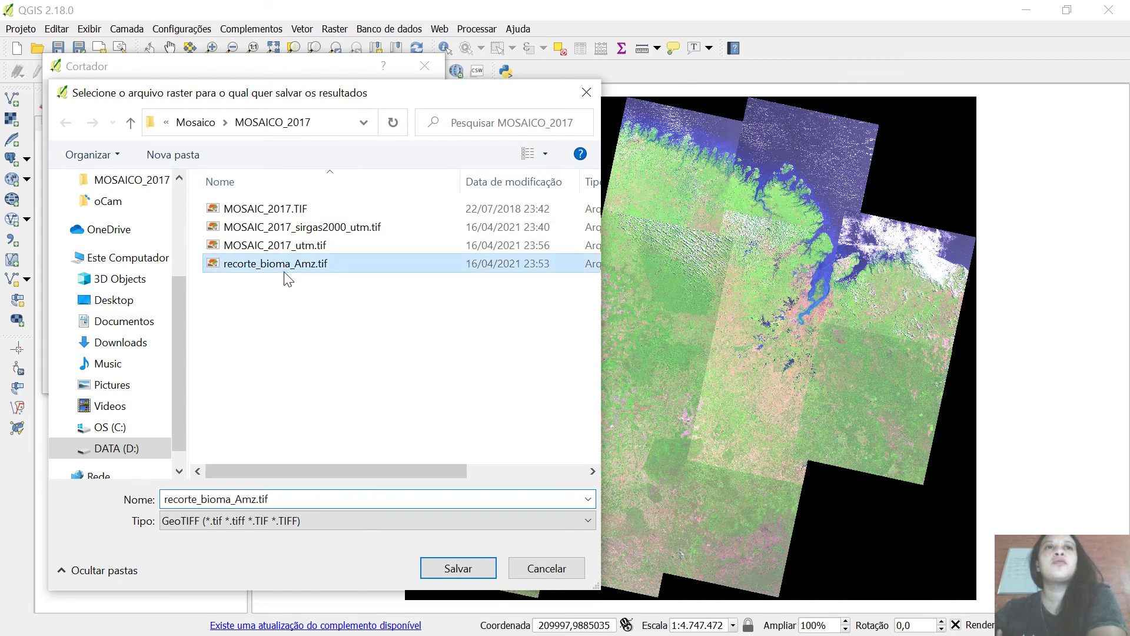
pyautogui.click(317, 496)
pyautogui.click(318, 495)
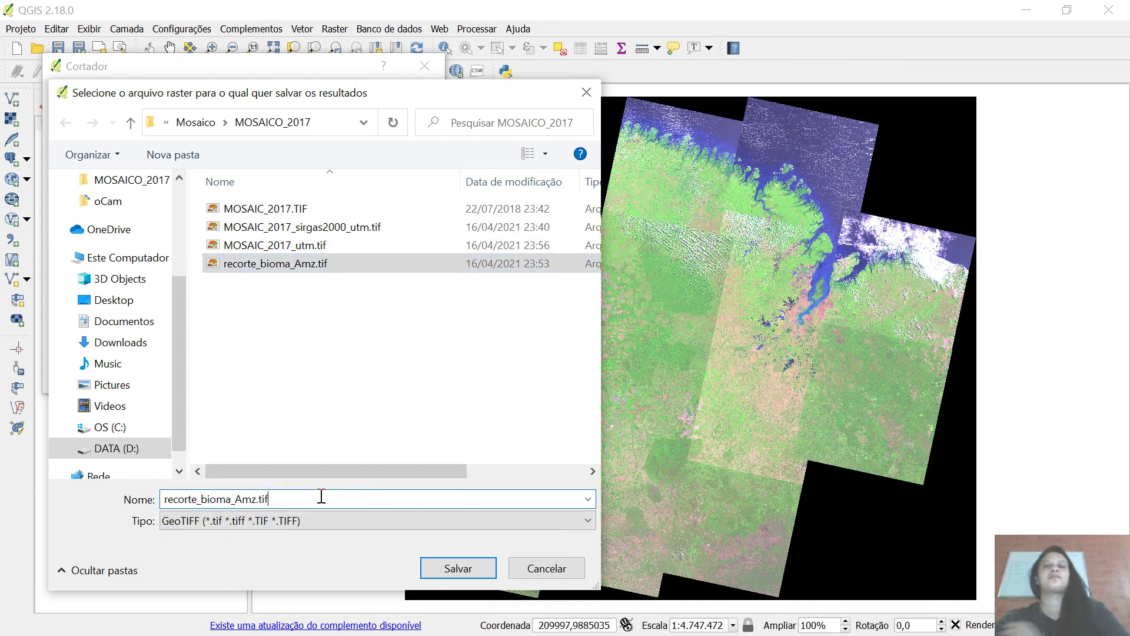
pyautogui.press('BackSpace')
pyautogui.press('BackSpace')
pyautogui.press('BackSpace')
pyautogui.press('BackSpace')
pyautogui.press('BackSpace')
pyautogui.press('BackSpace')
pyautogui.press('BackSpace')
pyautogui.press('BackSpace')
pyautogui.press('BackSpace')
pyautogui.press('BackSpace')
pyautogui.press('BackSpace')
pyautogui.press('BackSpace')
pyautogui.press('BackSpace')
pyautogui.press('BackSpace')
pyautogui.press('BackSpace')
pyautogui.press('BackSpace')
pyautogui.press('BackSpace')
pyautogui.press('BackSpace')
pyautogui.press('BackSpace')
pyautogui.press('BackSpace')
pyautogui.press('BackSpace')
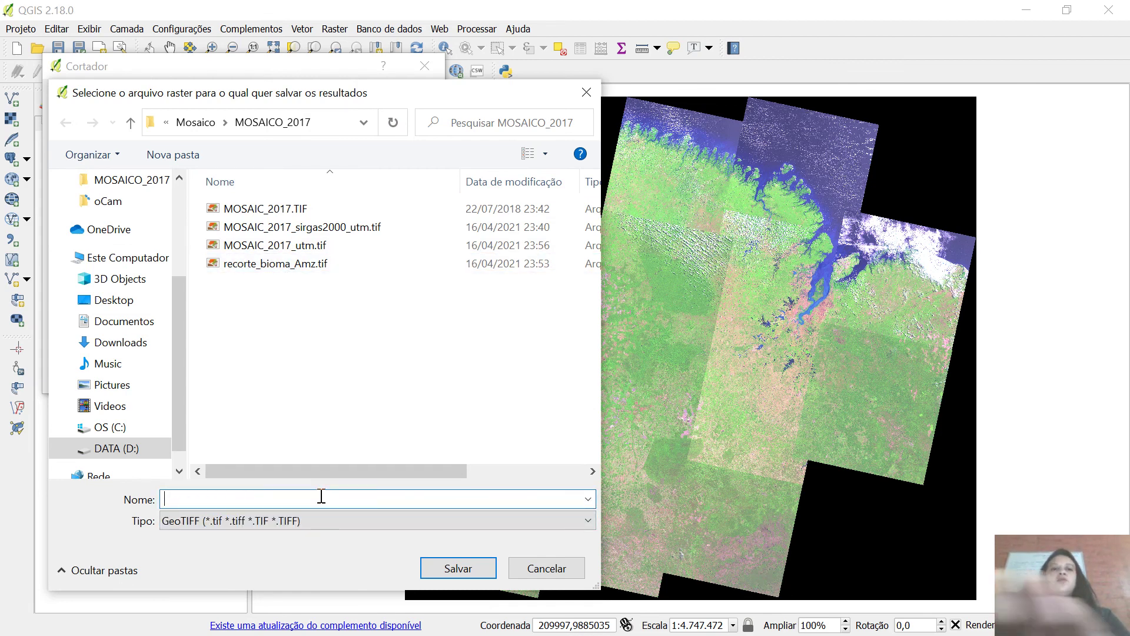
pyautogui.write('Rec_Bo')
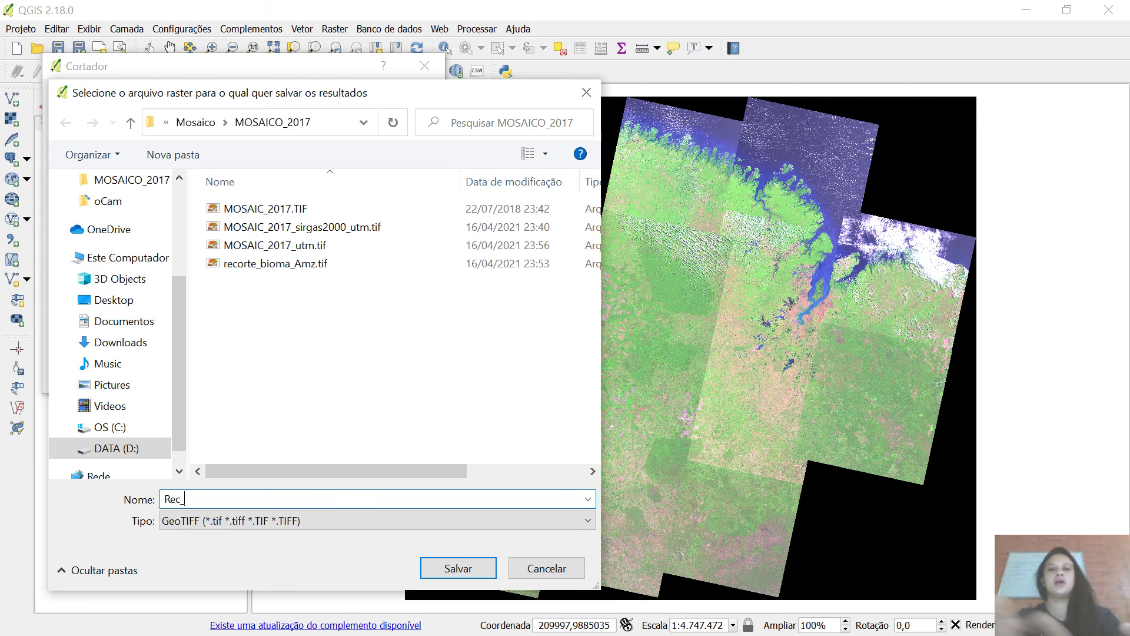
pyautogui.press('BackSpace')
pyautogui.write('ioma')
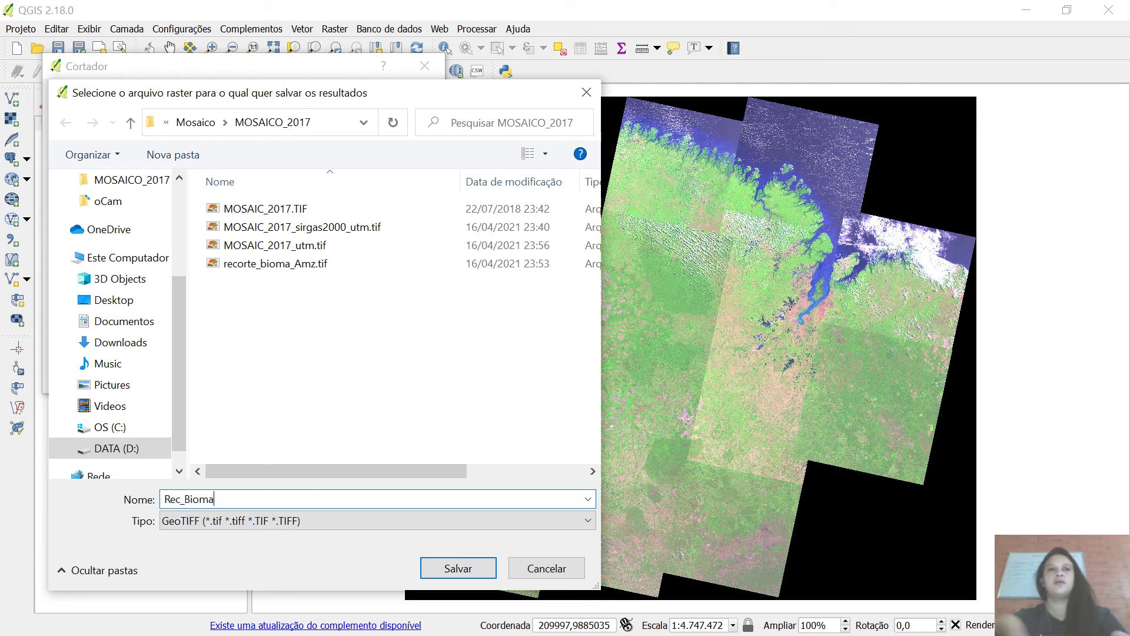
pyautogui.write('-A')
pyautogui.press('BackSpace')
pyautogui.write('Amz')
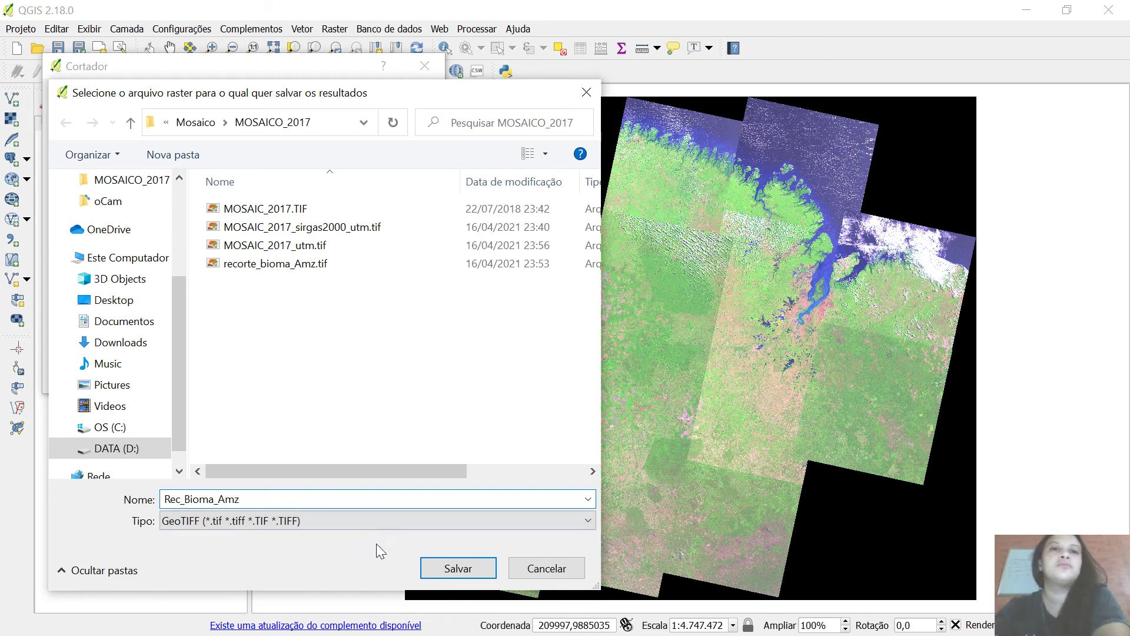
pyautogui.click(458, 568)
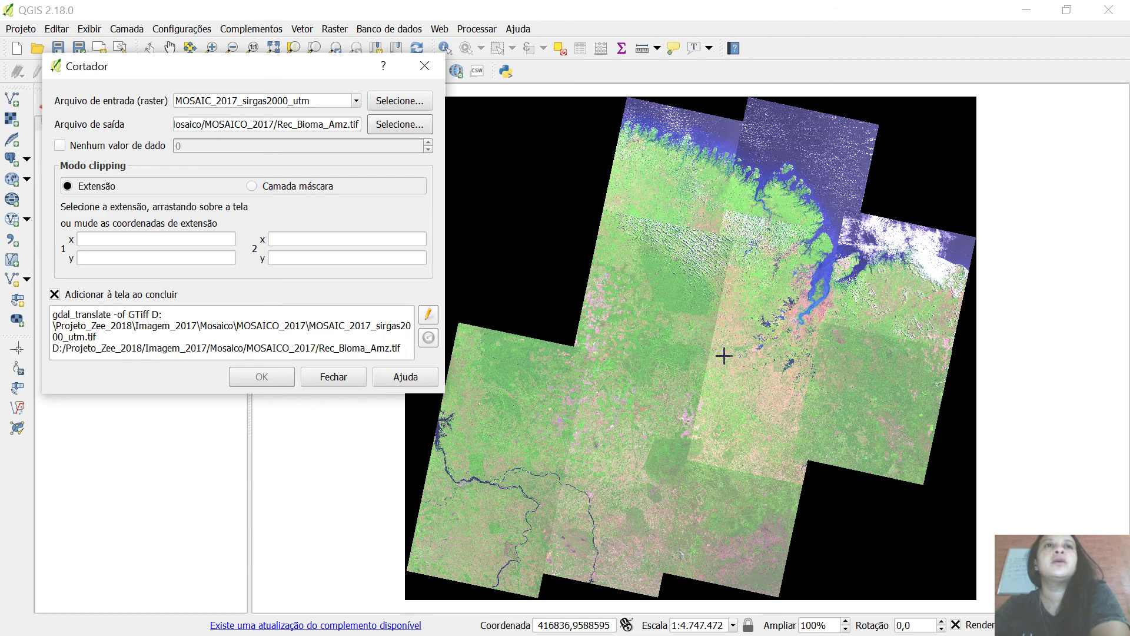
# Step: Clip the mosaic by a drawn extent from about x 426884, y 9665636 to x 569243, y 9546725, and close the clipping tool
pyautogui.click(252, 187)
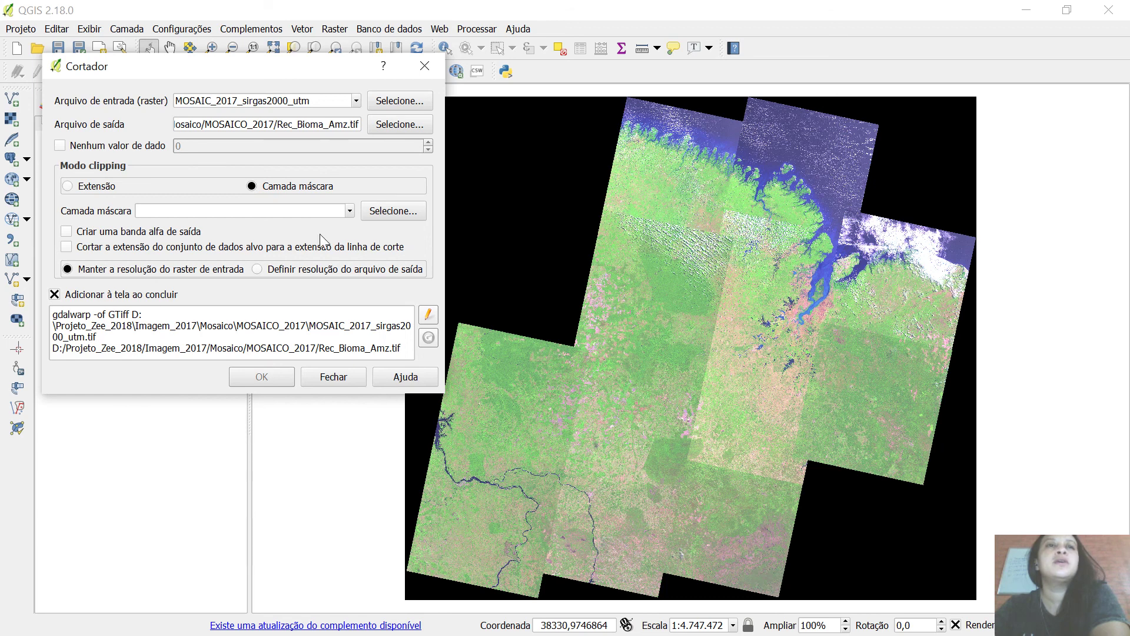
pyautogui.click(70, 187)
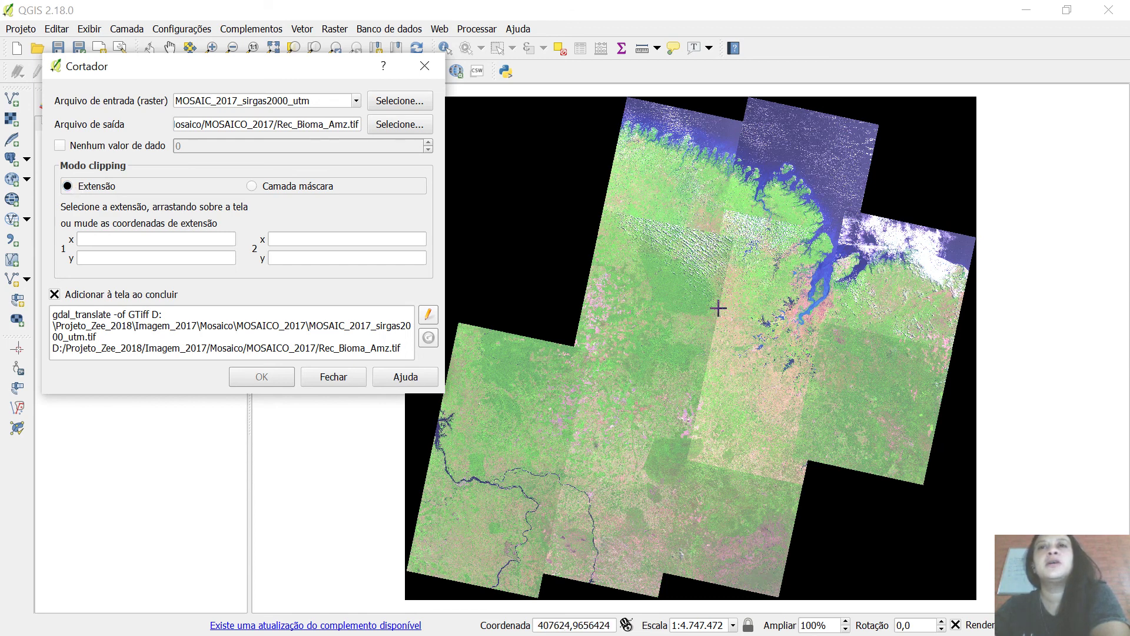
pyautogui.moveTo(730, 300); pyautogui.dragTo(832, 385)
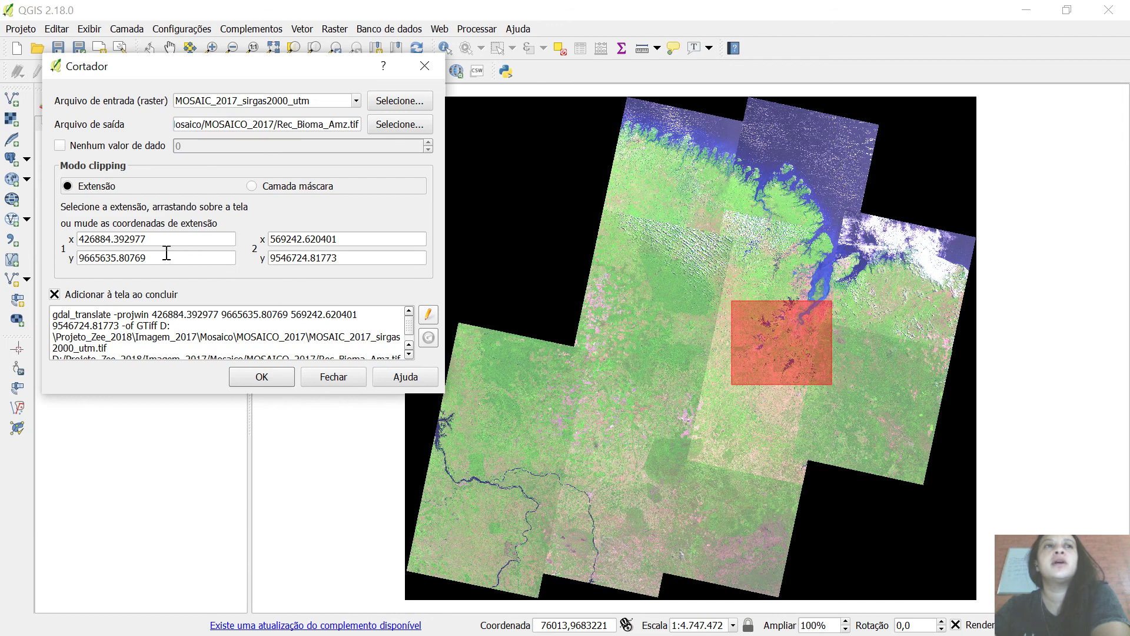
pyautogui.click(259, 378)
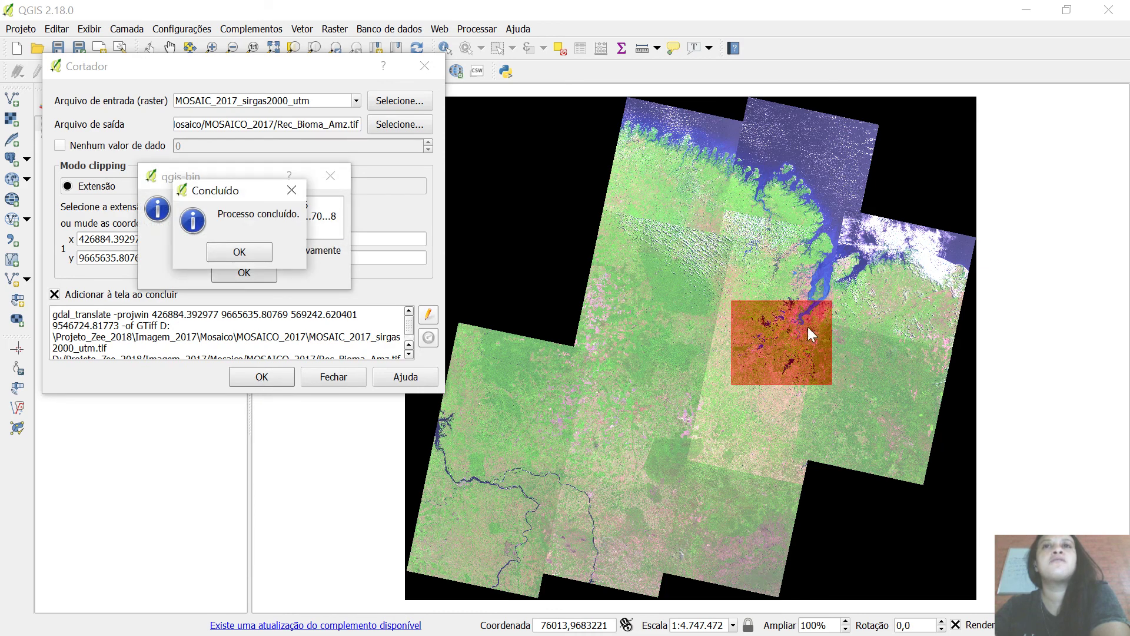
pyautogui.click(233, 259)
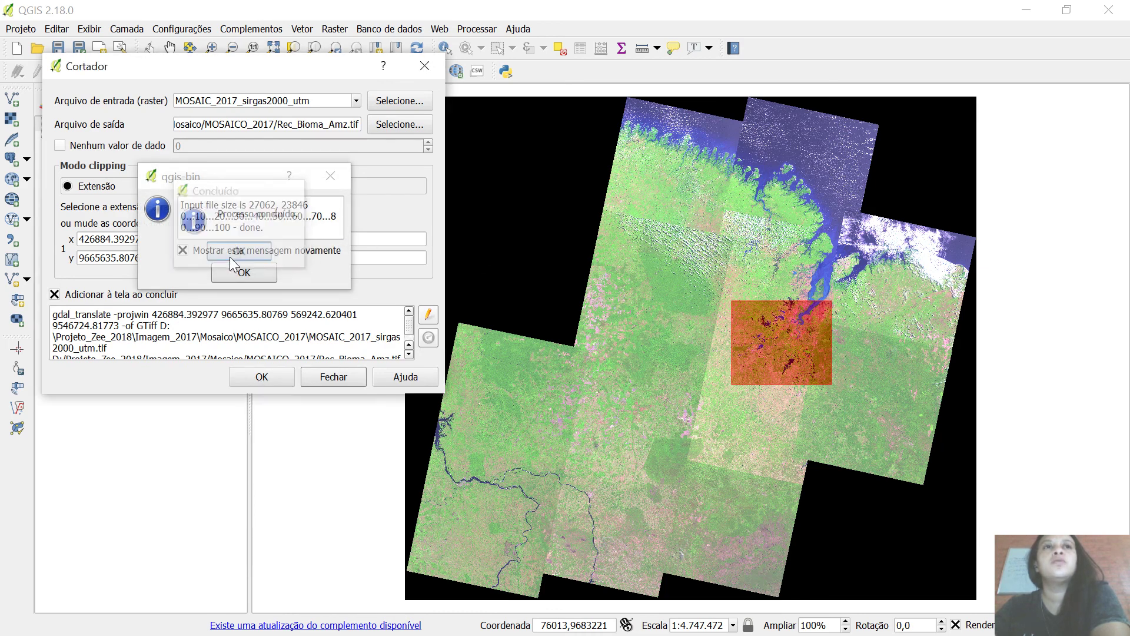
pyautogui.click(243, 272)
pyautogui.click(321, 380)
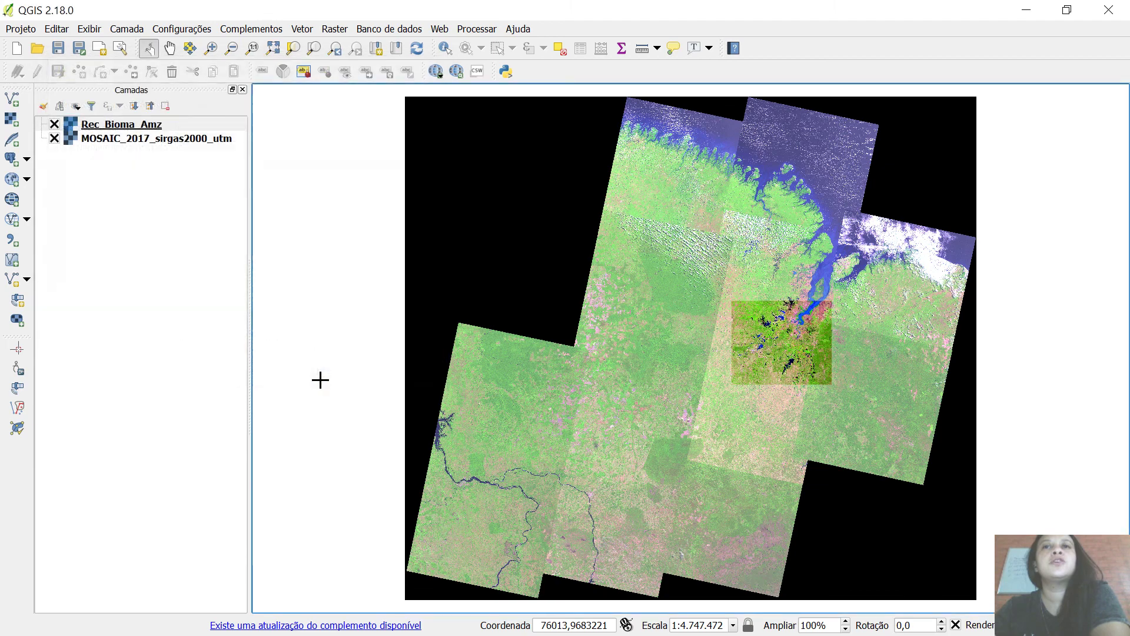
# Step: Hide the MOSAIC_2017_sirgas2000_utm layer and fit the clipped Rec_Bioma_Amz raster in the map view
pyautogui.click(118, 124)
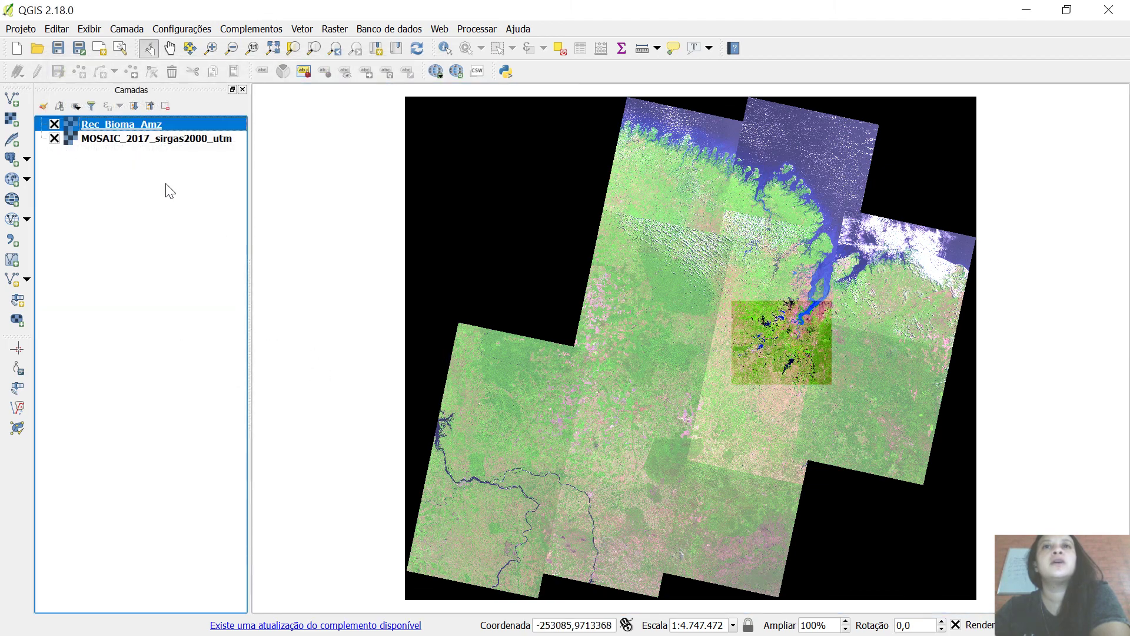
pyautogui.click(55, 139)
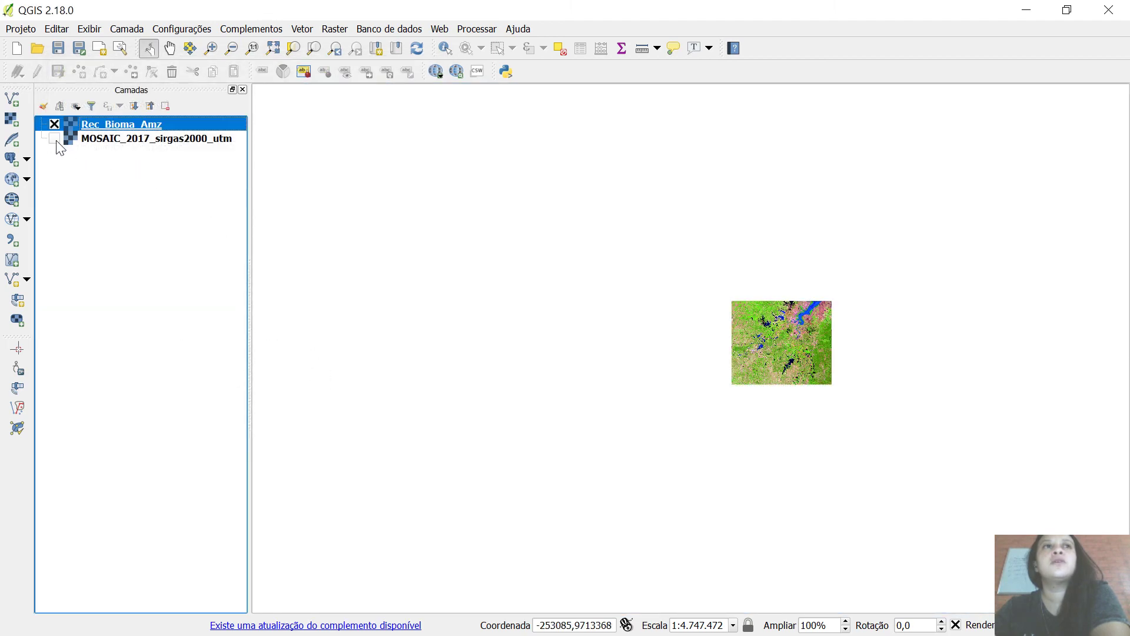
pyautogui.click(273, 48)
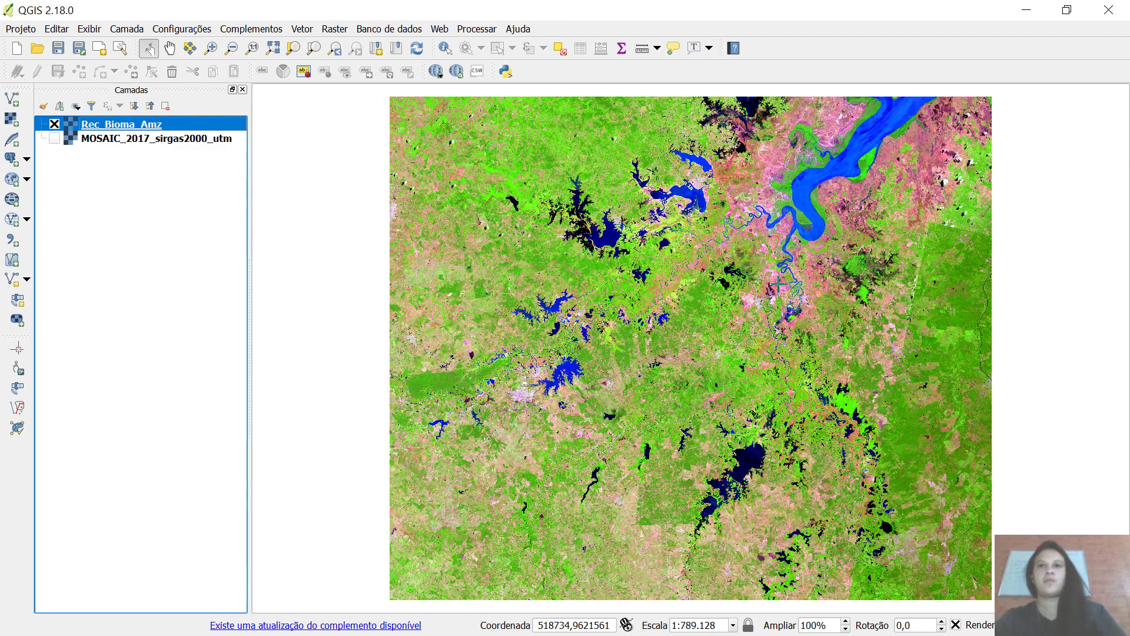
pyautogui.press('super')
pyautogui.click(719, 617)
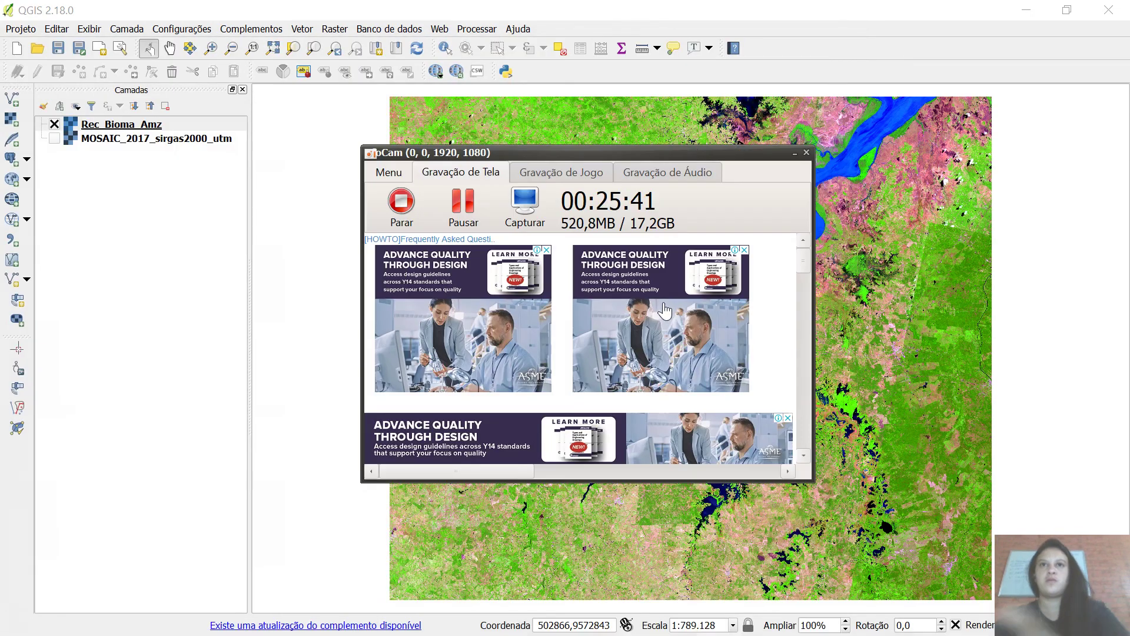